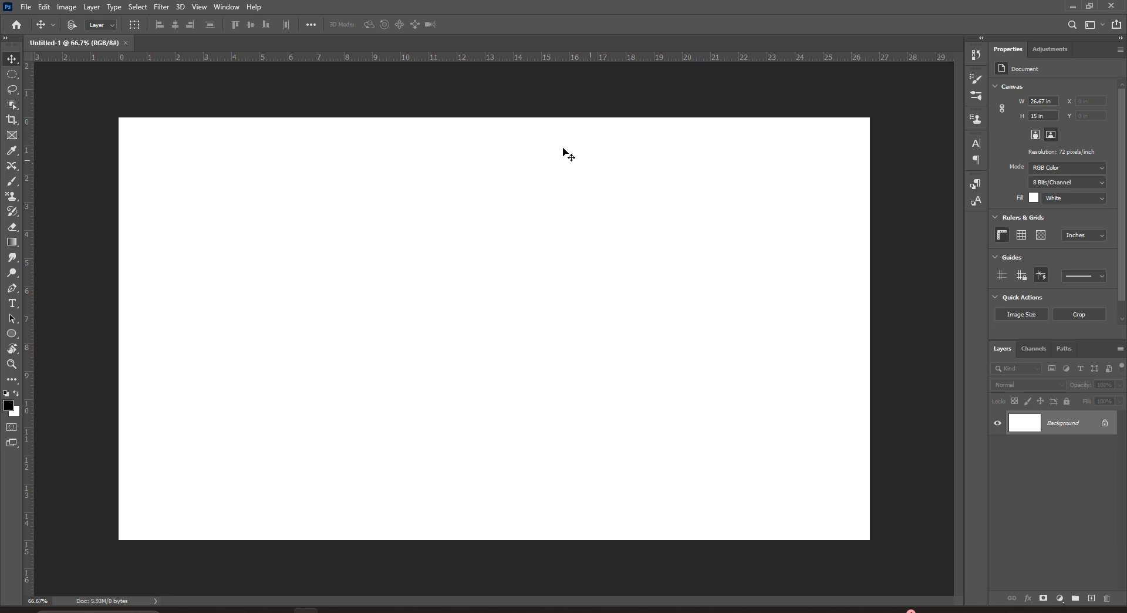
Open the General preferences and choose Adobe as the color picker.
click(46, 8)
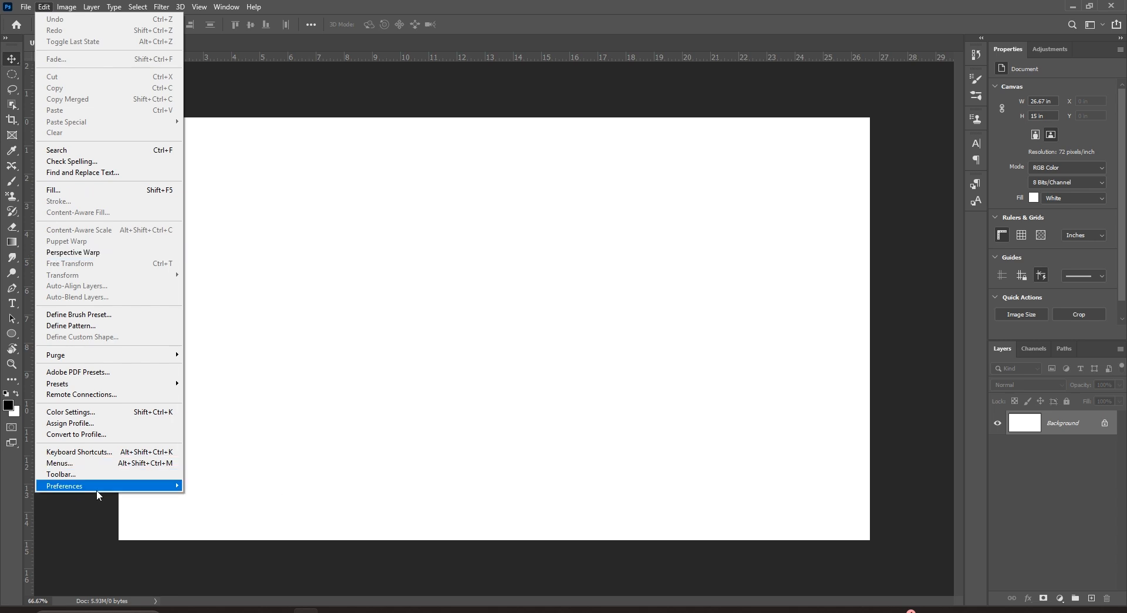
mouse_move(117, 486)
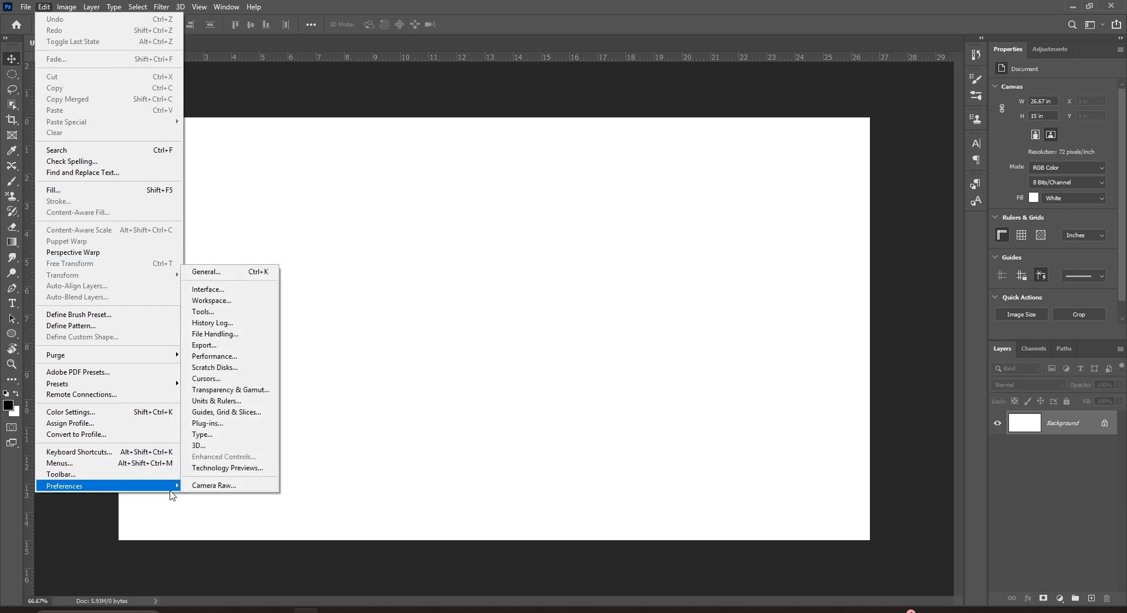
click(230, 273)
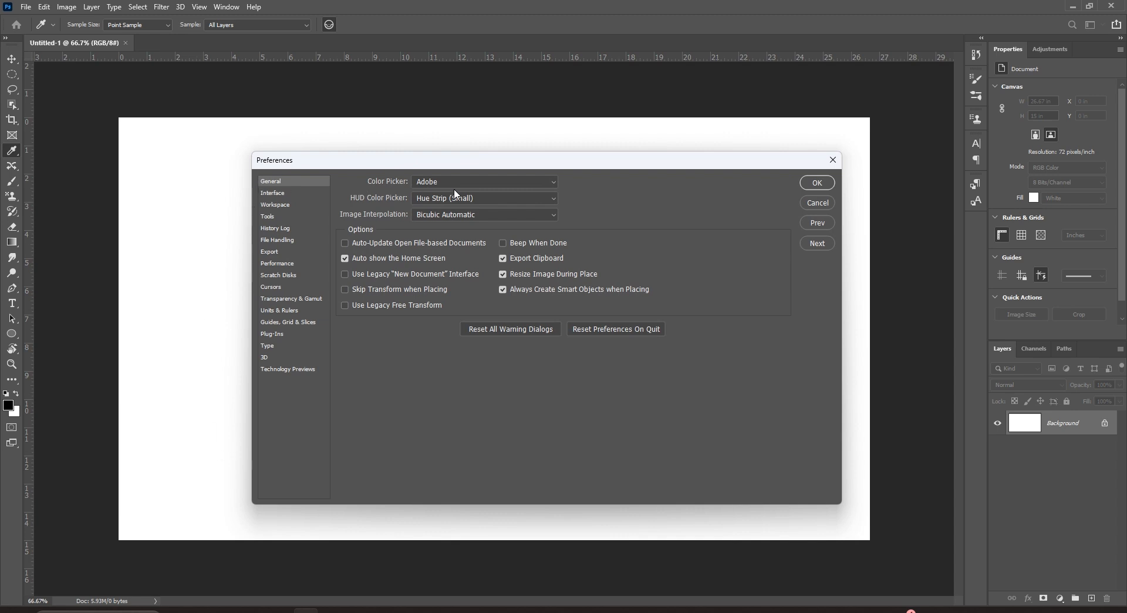
click(469, 183)
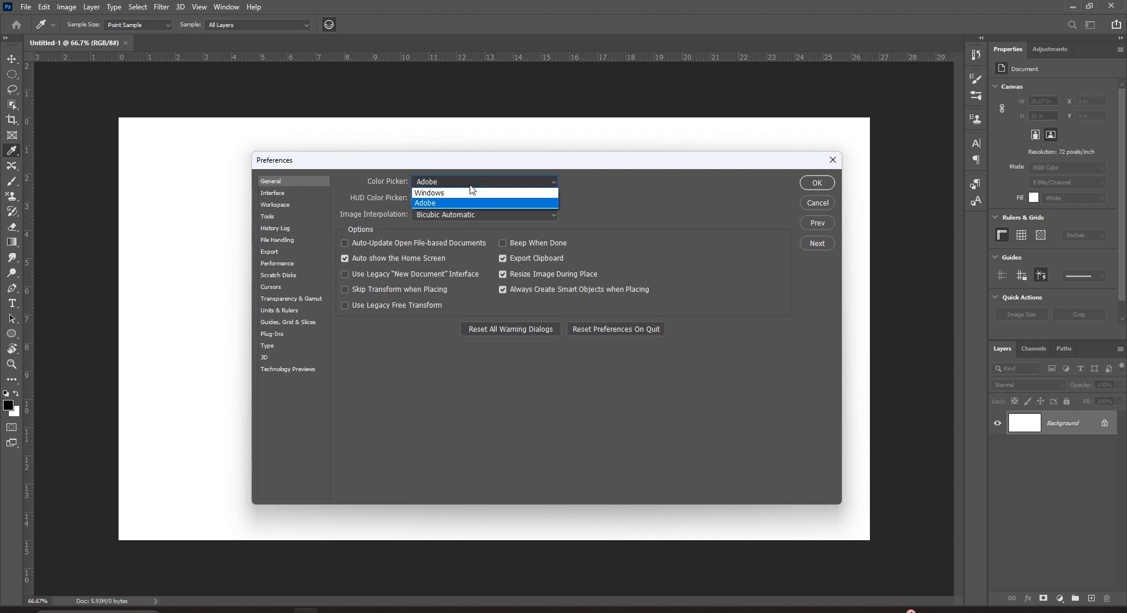
click(442, 204)
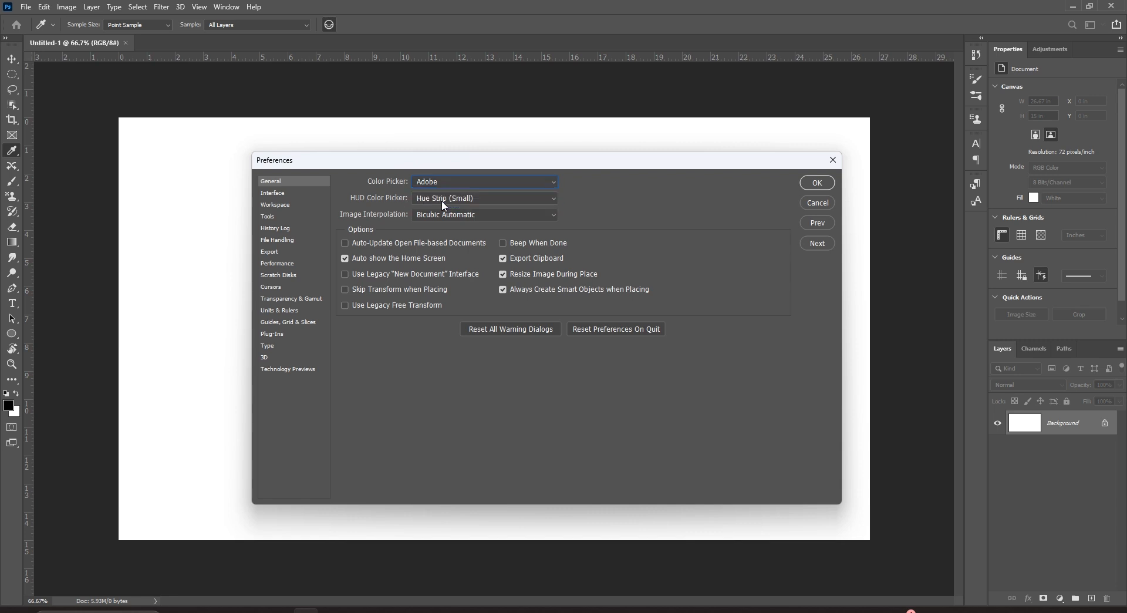
Choose Hue Strip (Small) as the HUD color picker and keep Bicubic Automatic as the image interpolation.
drag(509, 159, 541, 141)
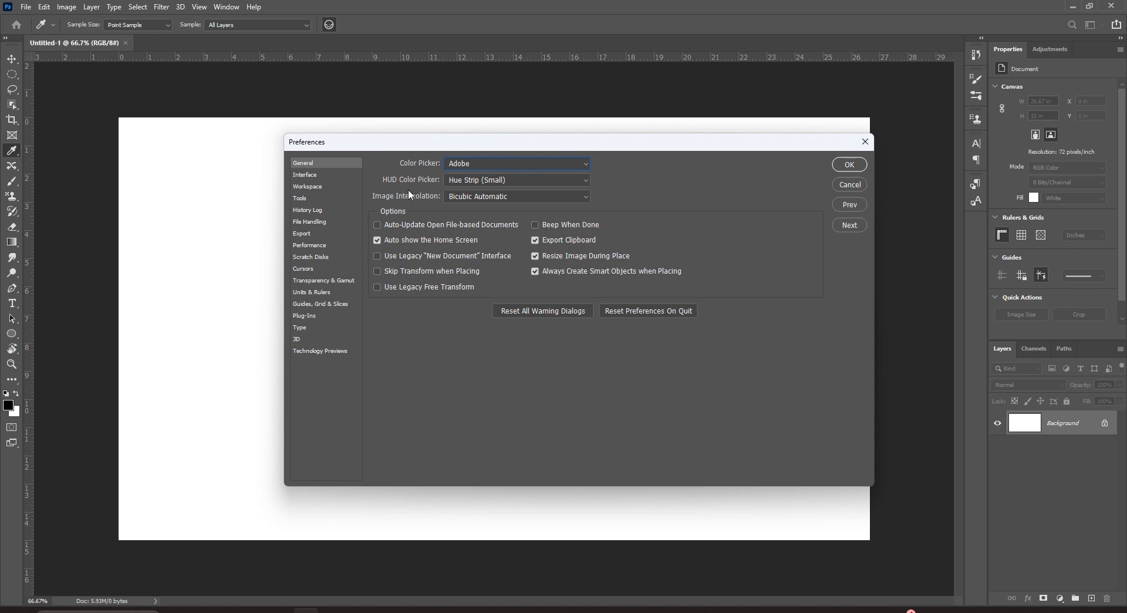
click(491, 181)
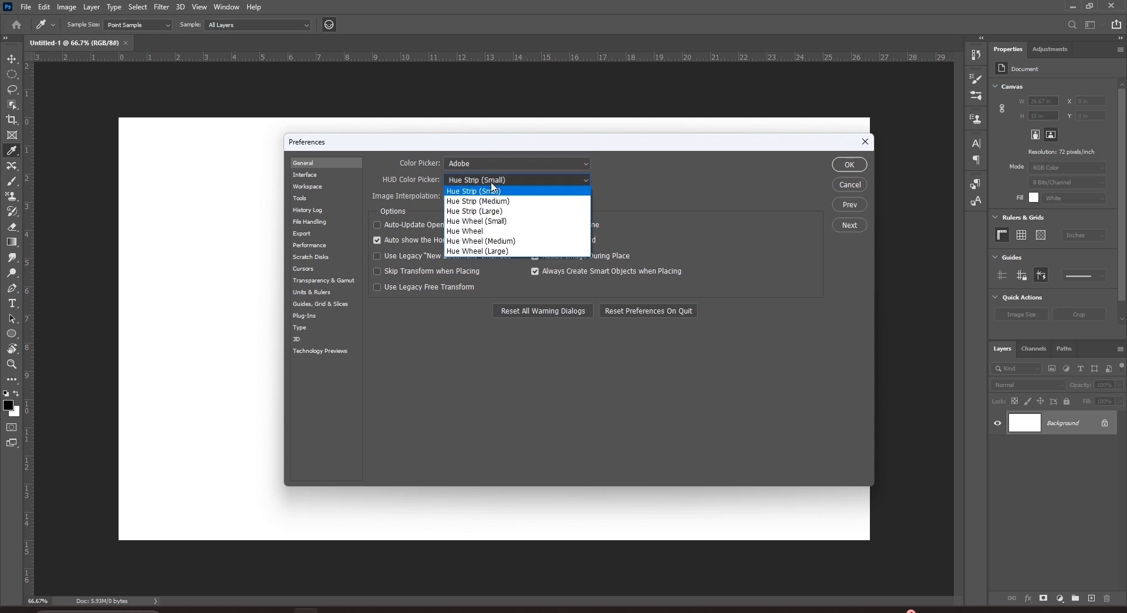
click(492, 188)
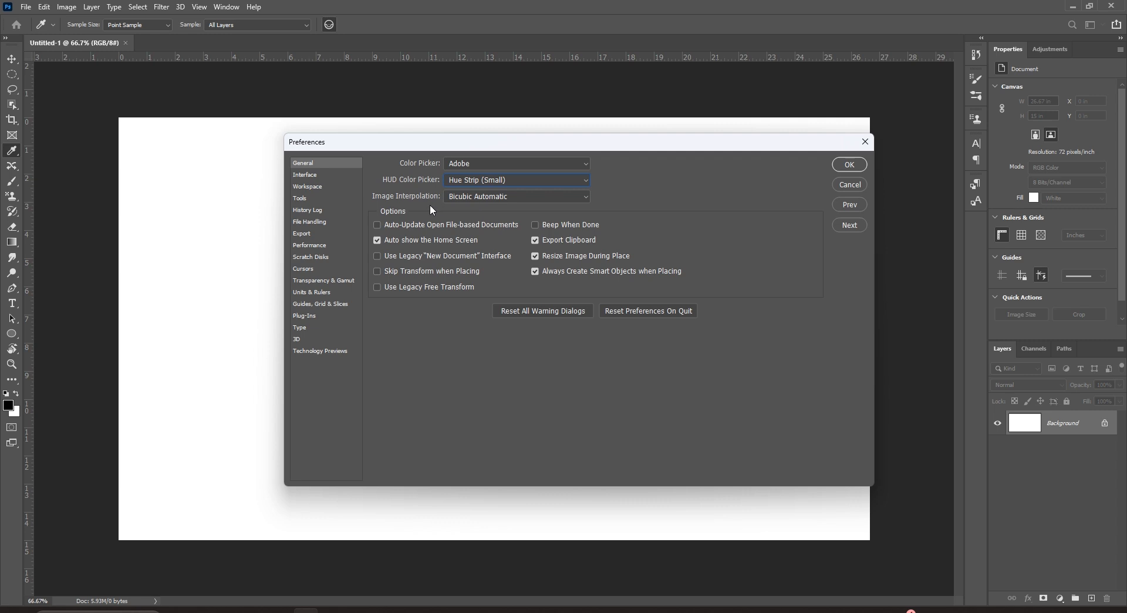
click(490, 200)
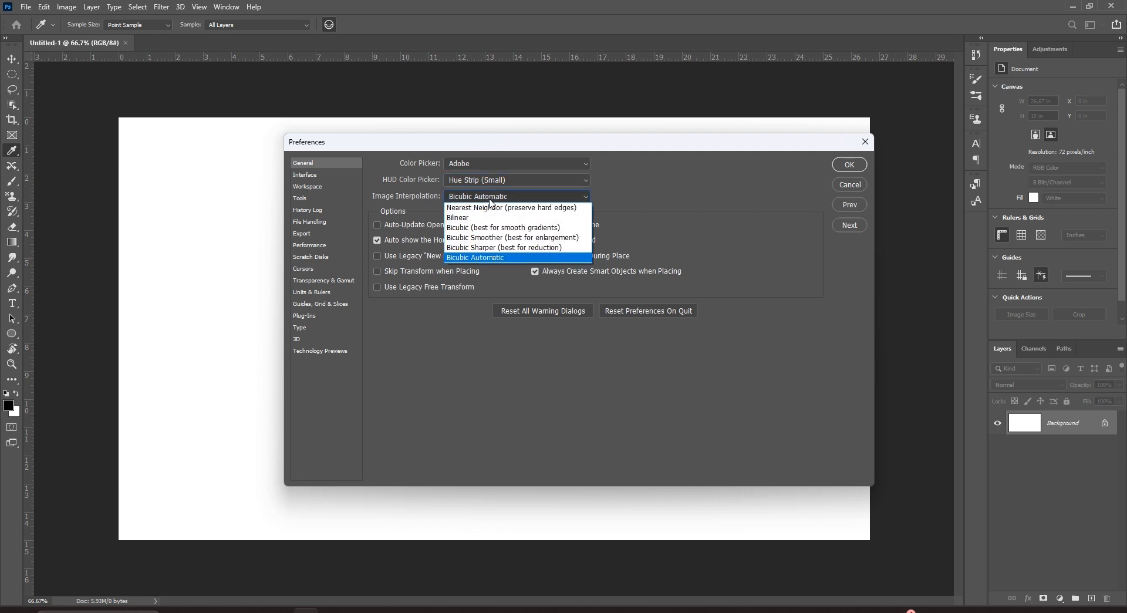
click(489, 199)
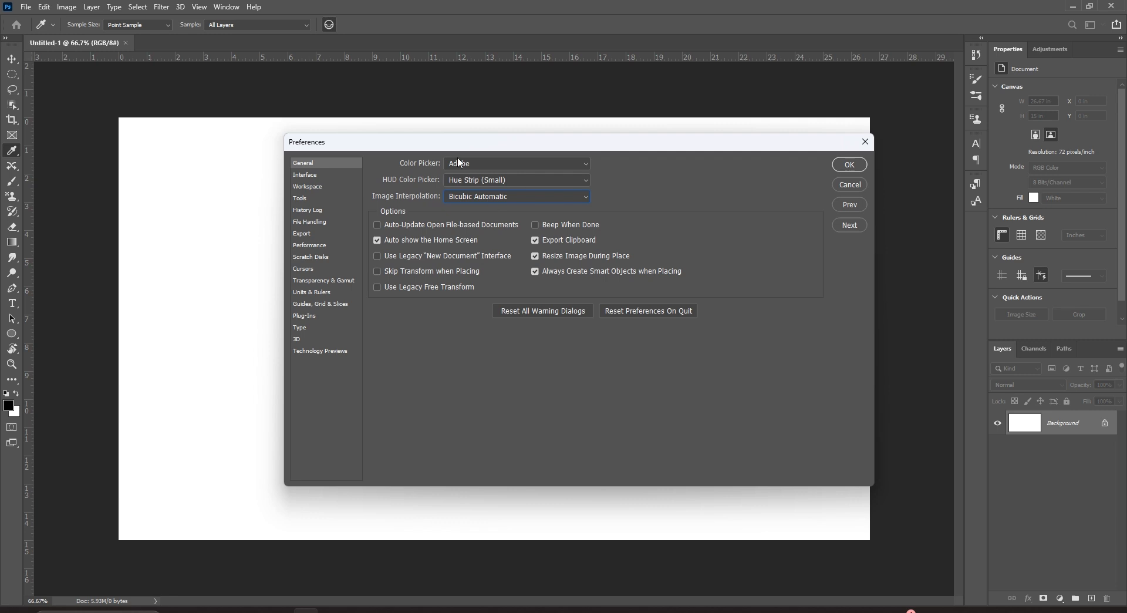
drag(435, 147, 396, 161)
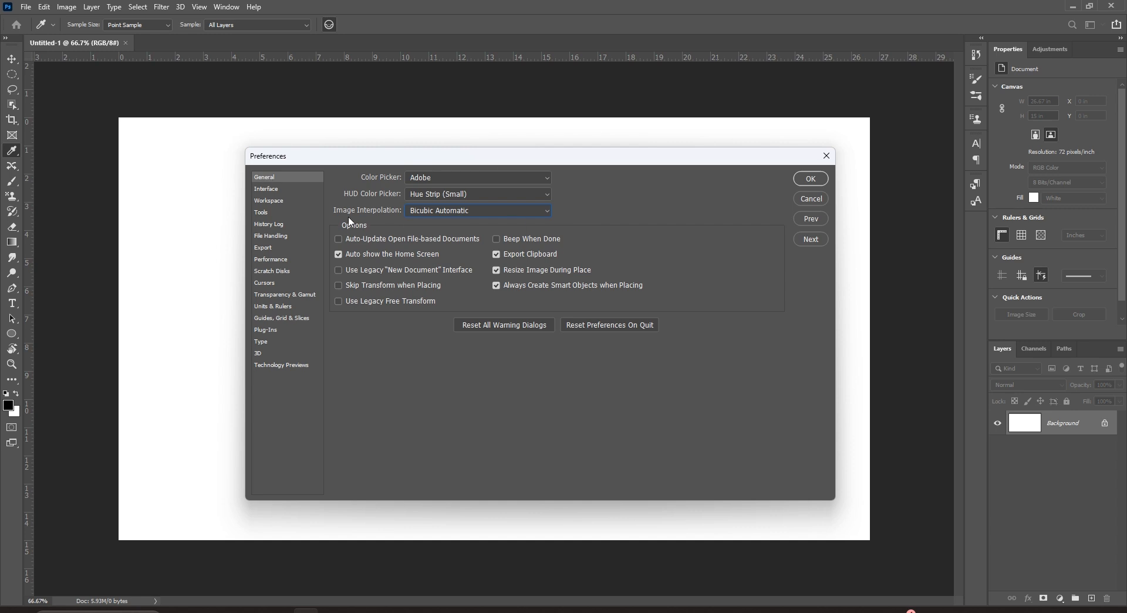
In the Interface preferences, preview the darkest and the two light color themes, finishing on the second-darkest gray theme.
click(278, 191)
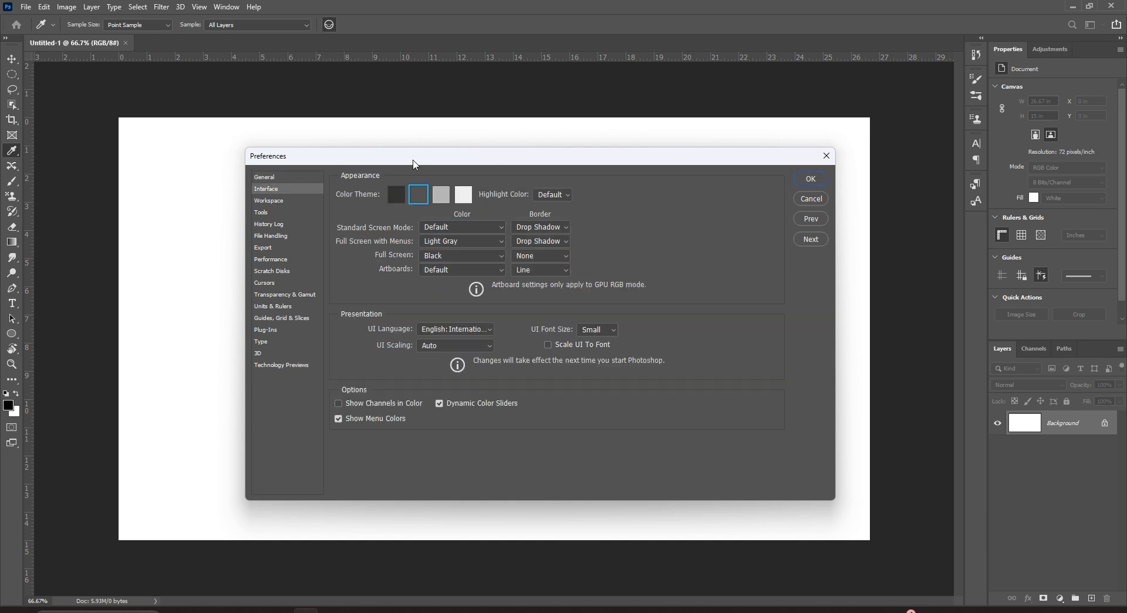
drag(411, 159, 366, 201)
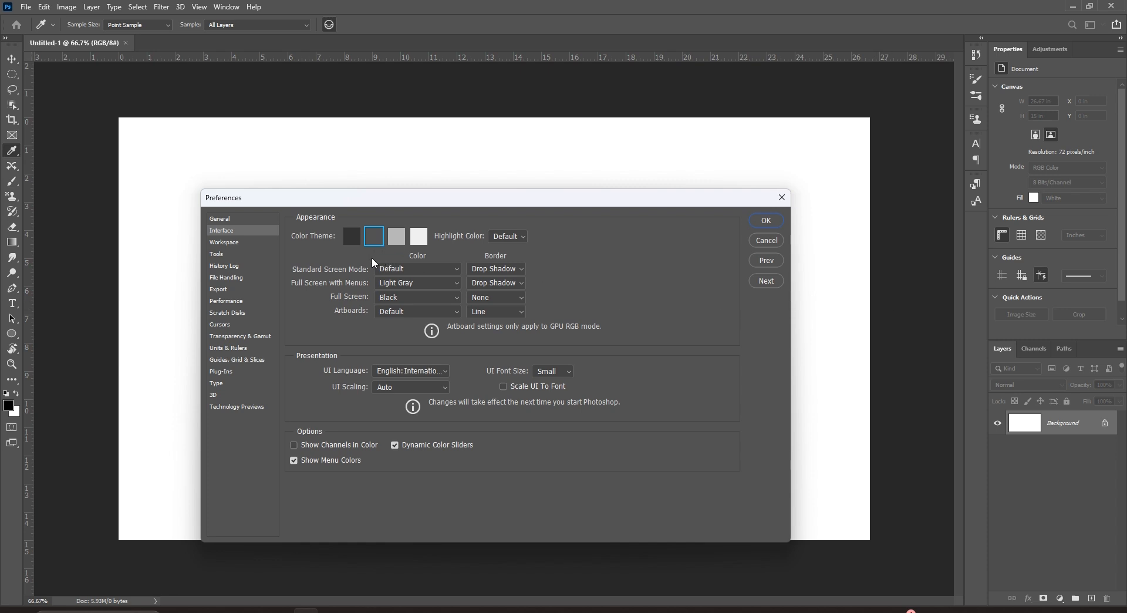
click(345, 238)
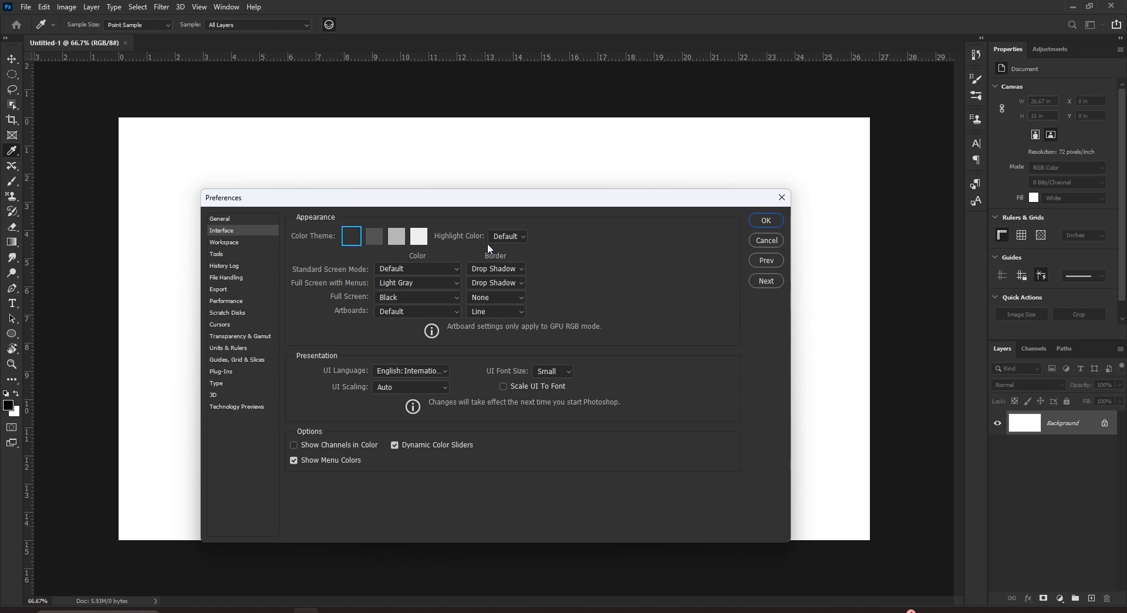
click(375, 243)
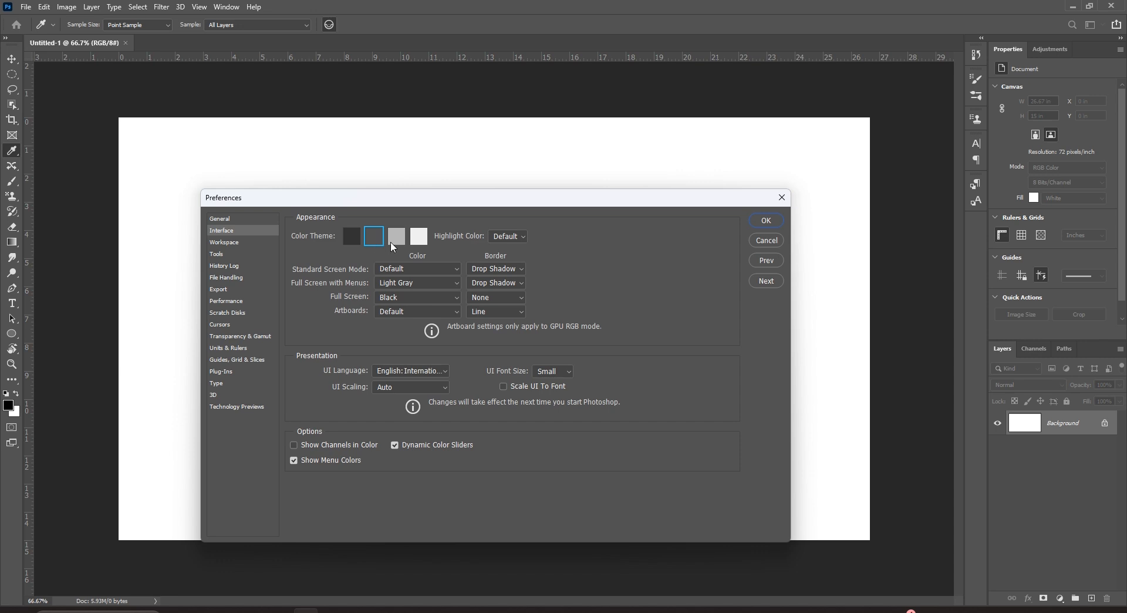
click(398, 244)
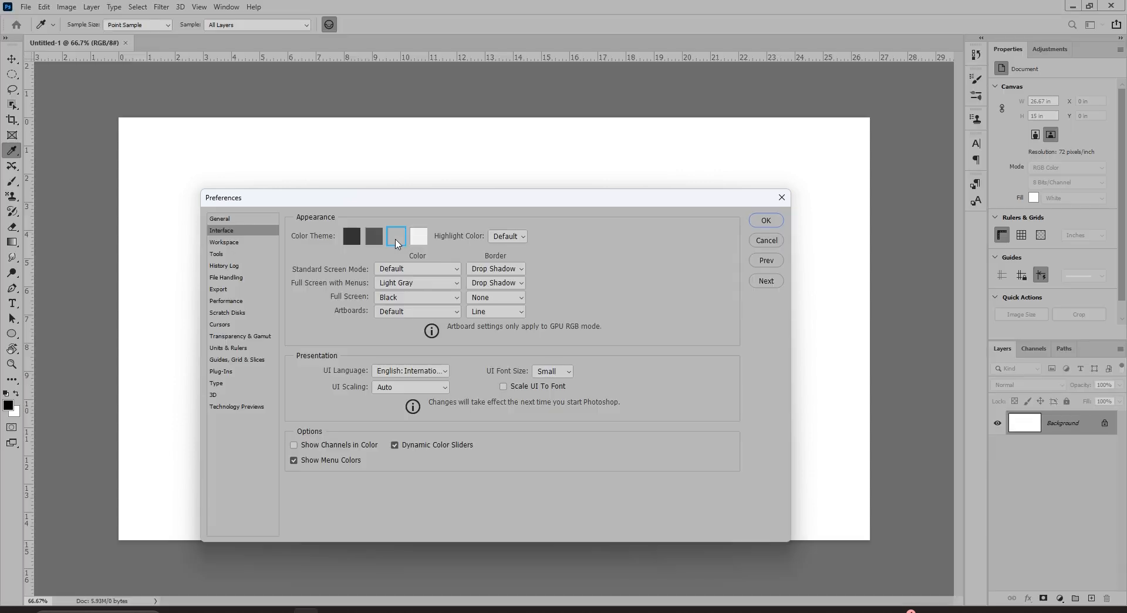
click(417, 245)
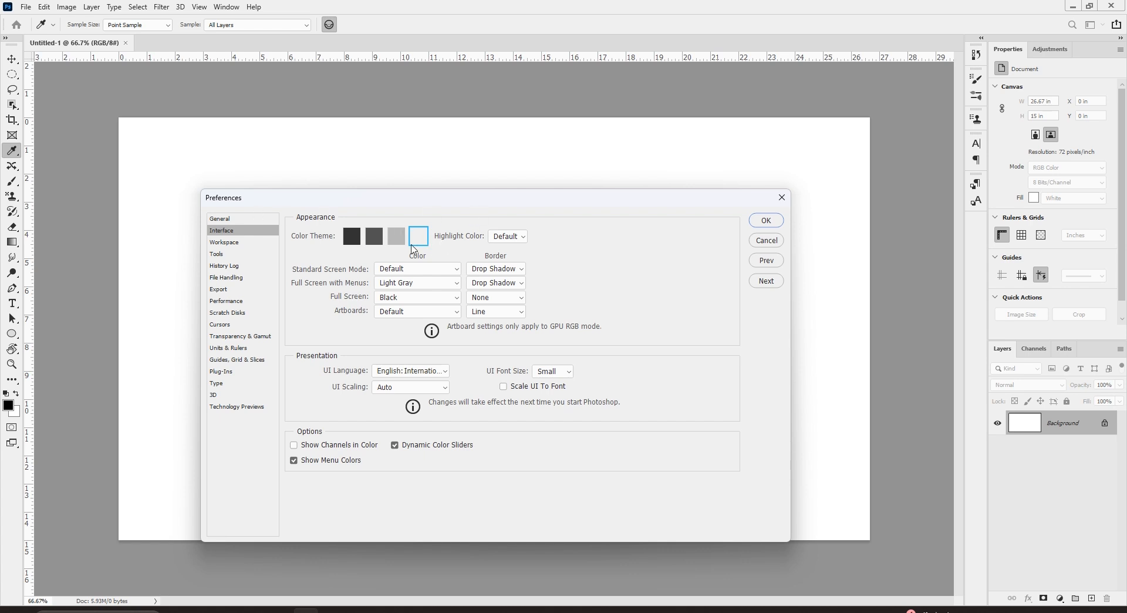
click(376, 240)
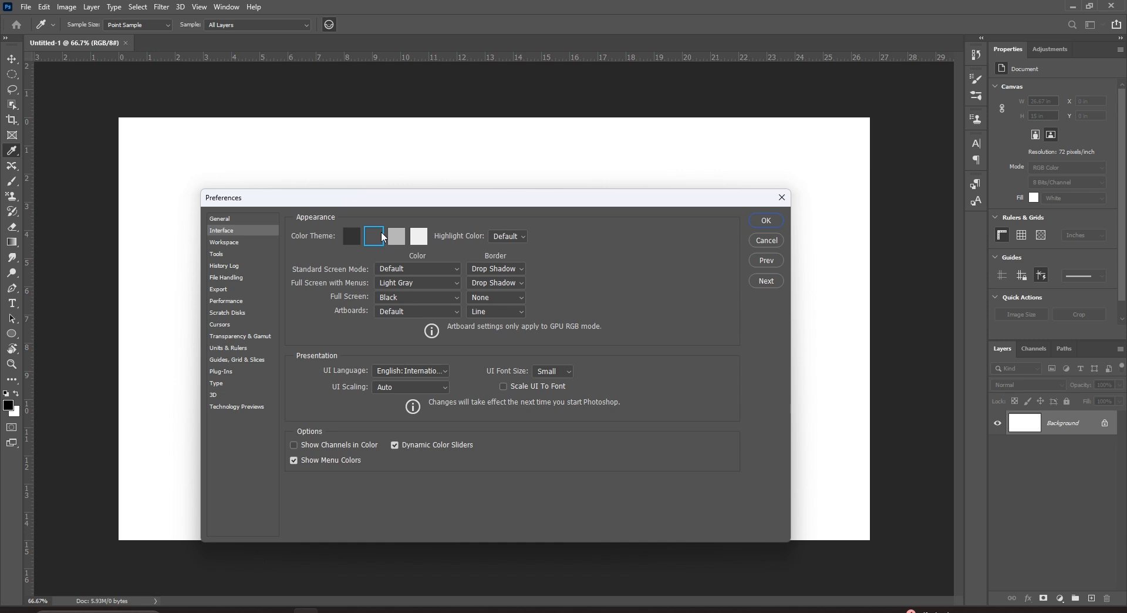
Try the Blue highlight color for the interface, then restore it to Default.
click(519, 238)
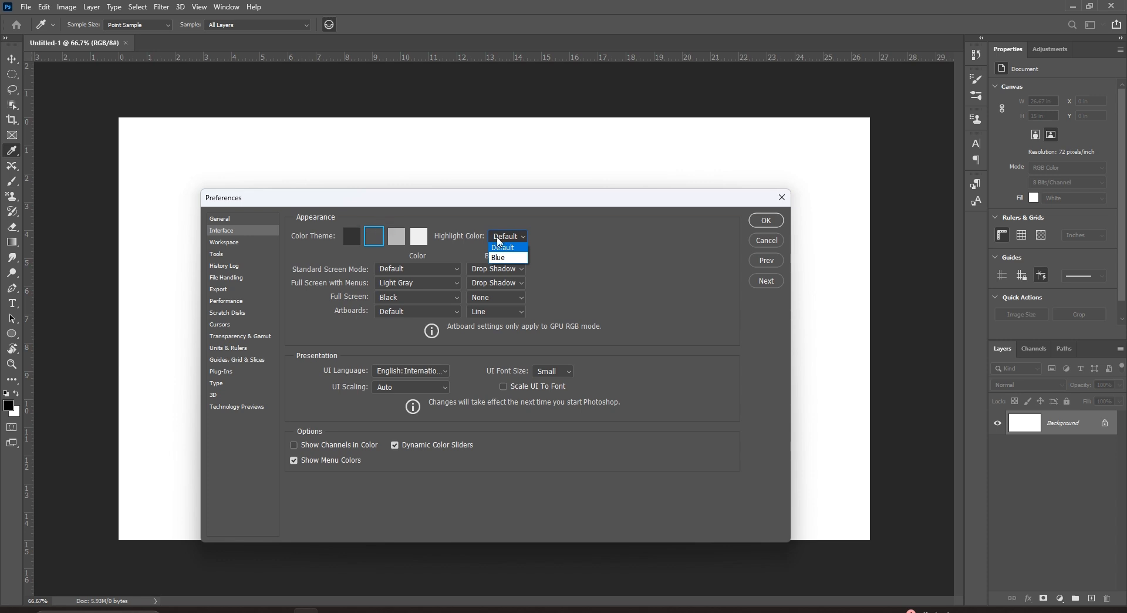
click(506, 260)
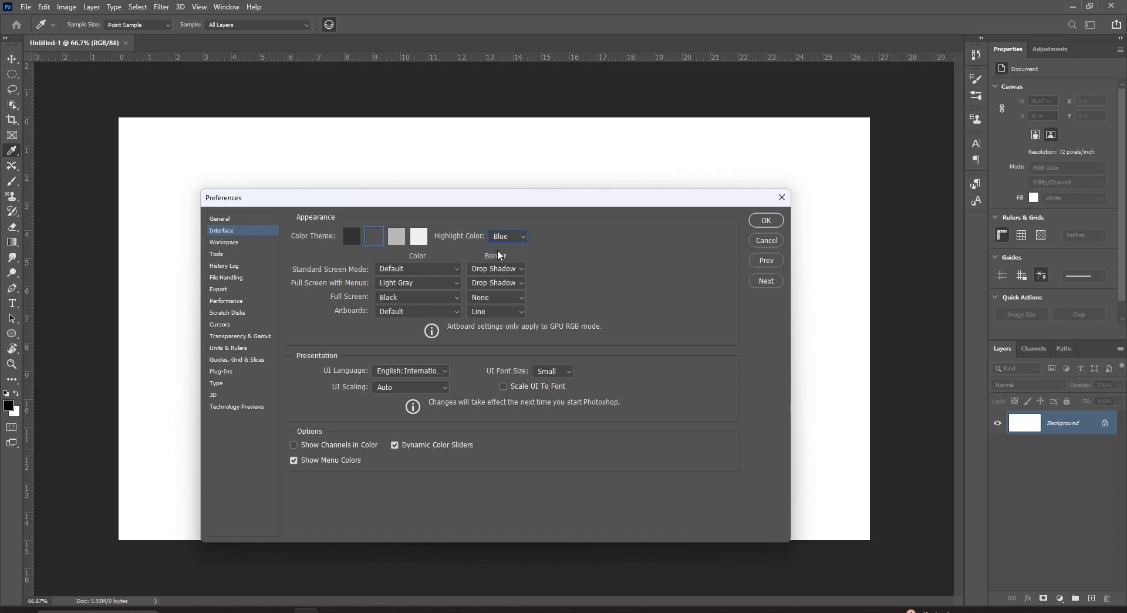
click(514, 242)
click(511, 248)
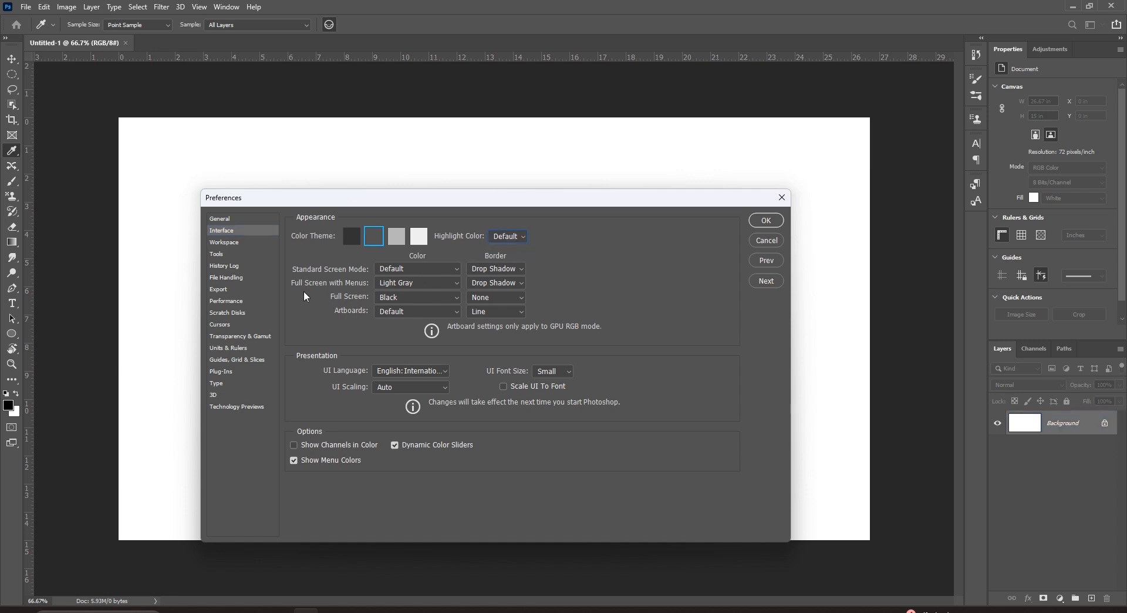
Try Dark Gray, Medium Gray and Light Gray as the Standard Screen Mode color, then restore Default.
click(420, 271)
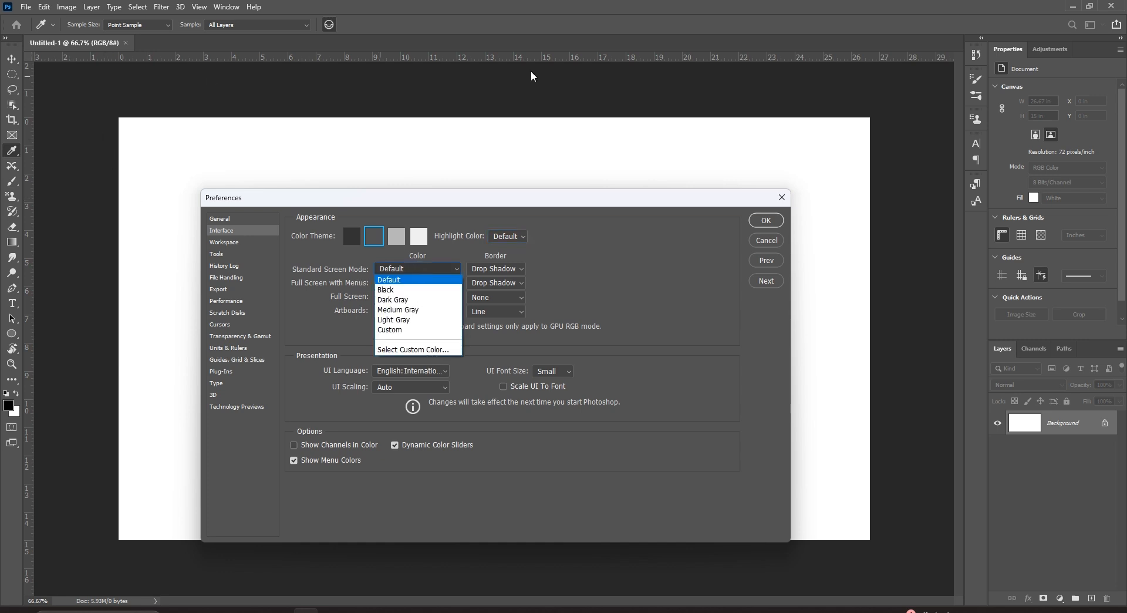
click(402, 298)
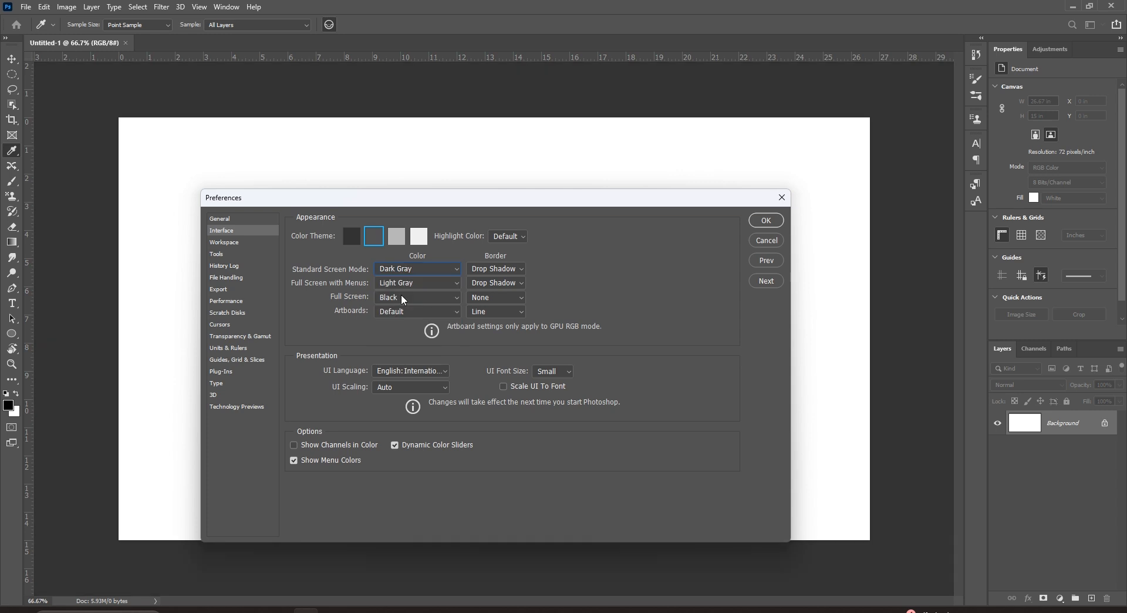
click(418, 272)
click(404, 313)
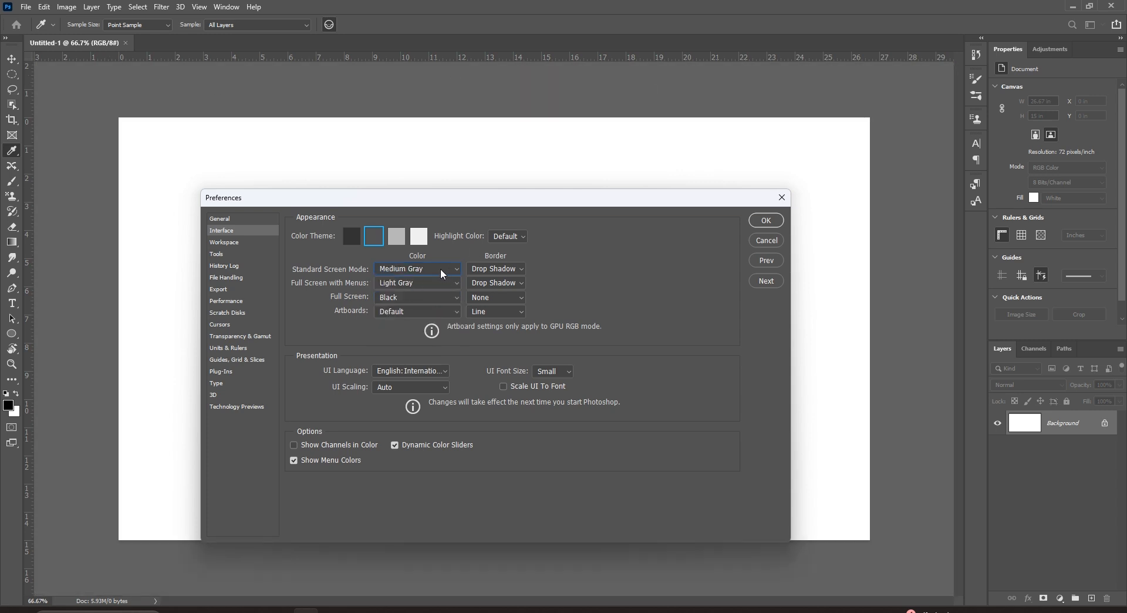
click(442, 271)
click(420, 322)
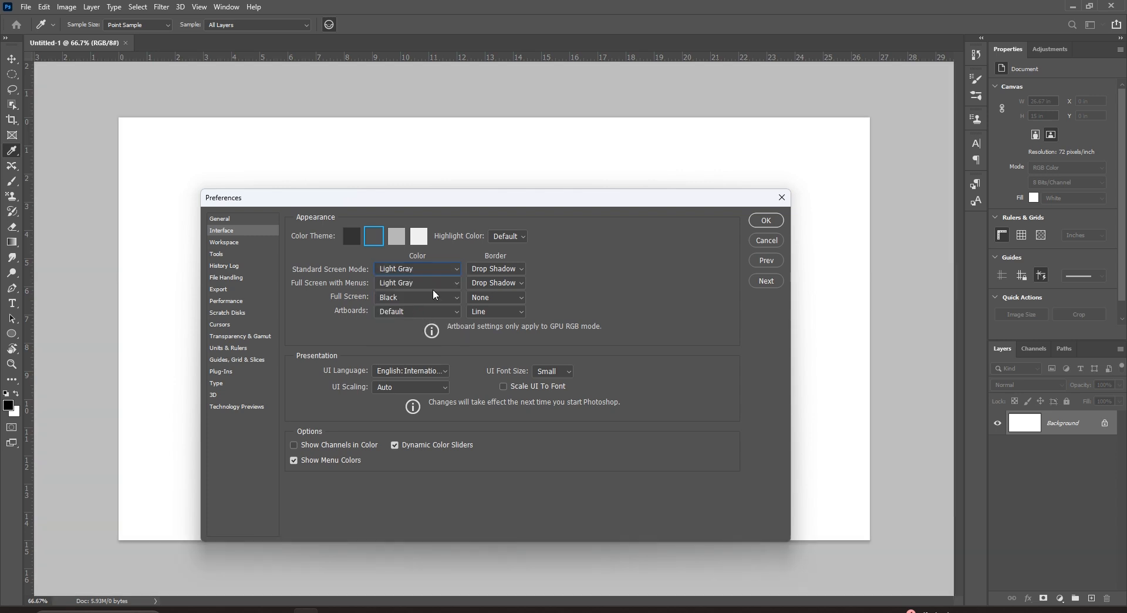
click(432, 268)
click(418, 278)
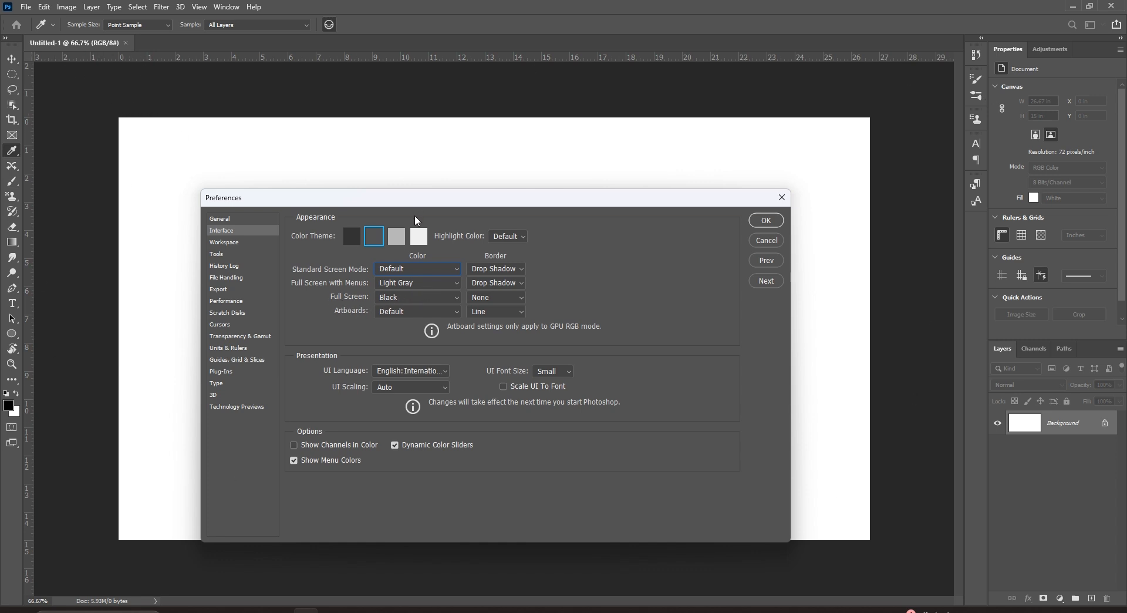
Choose Light Gray for Full Screen with Menus, keep Black for Full Screen, and apply the preferences.
click(442, 283)
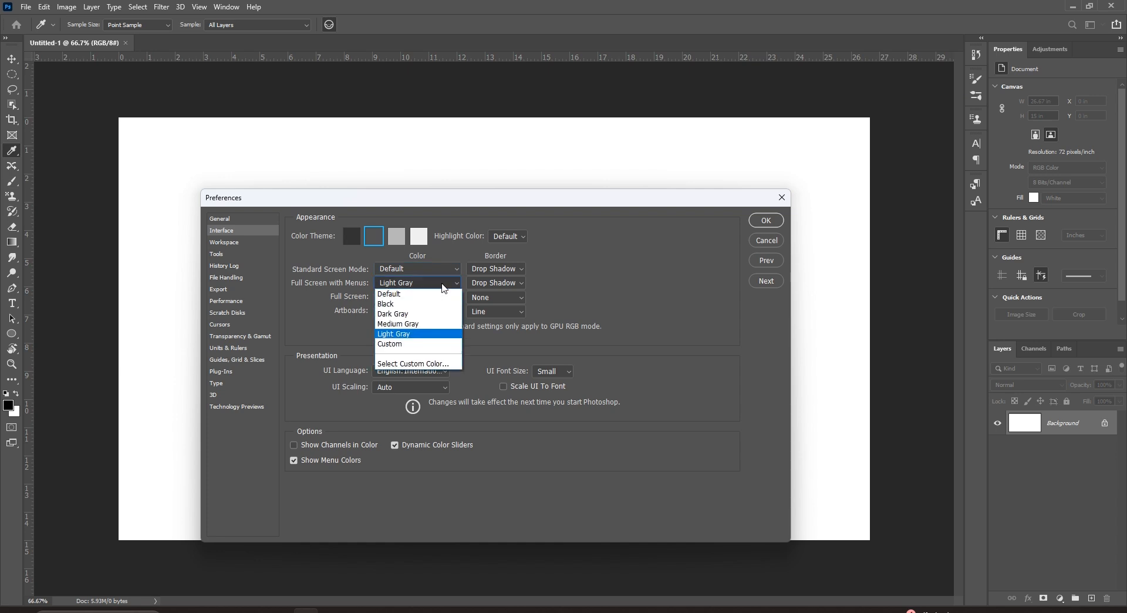
click(414, 332)
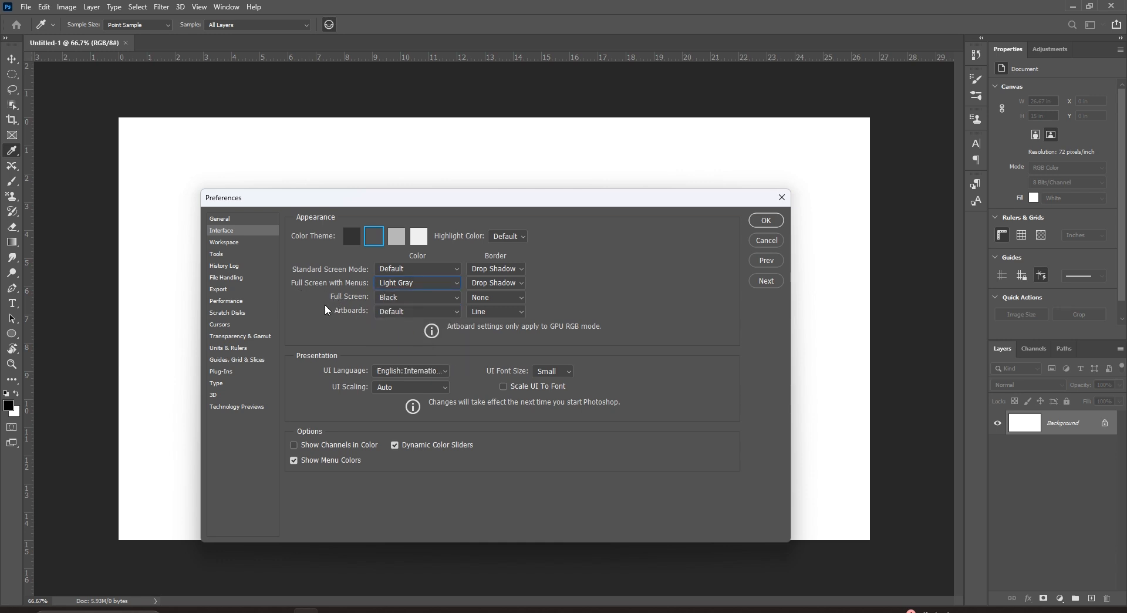
click(403, 297)
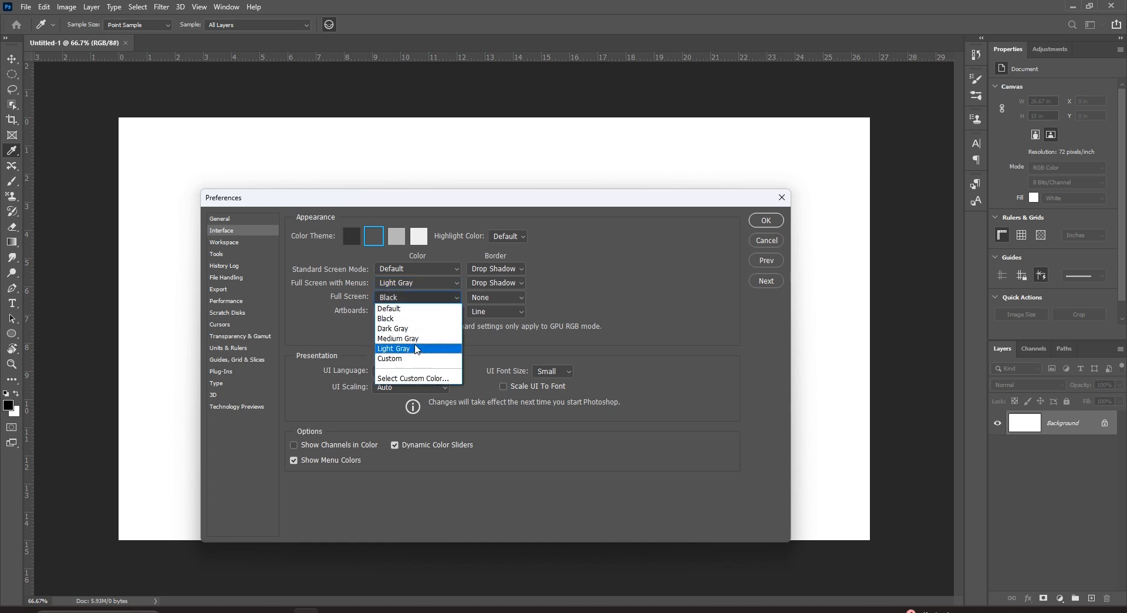
click(622, 203)
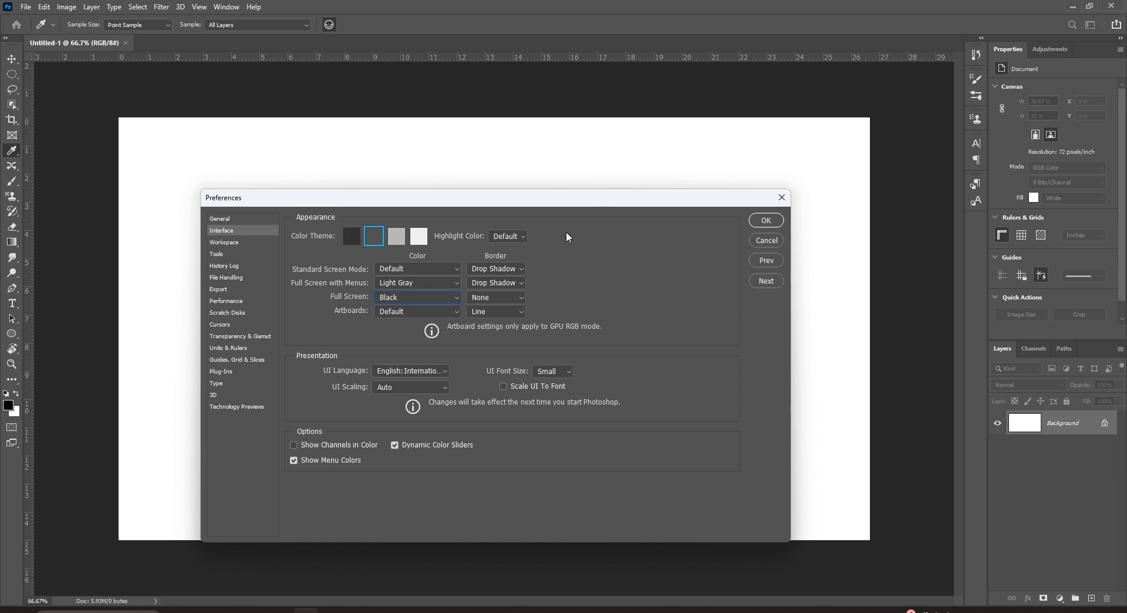
click(765, 222)
Cycle the document view through Full Screen with Menus and Full Screen back to Standard Screen Mode.
key(v)
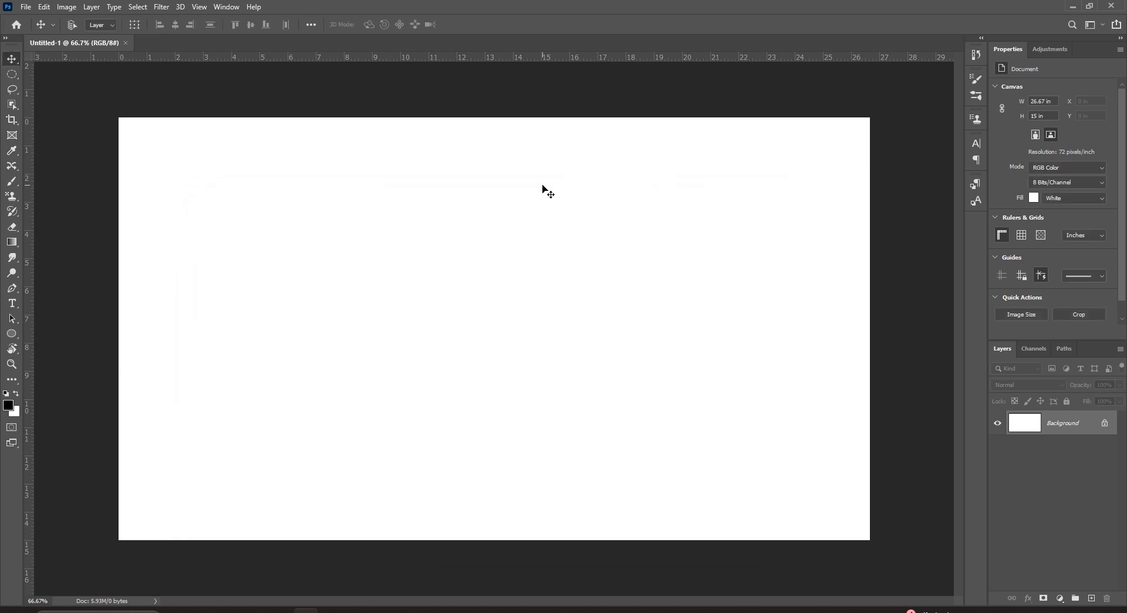
key(f)
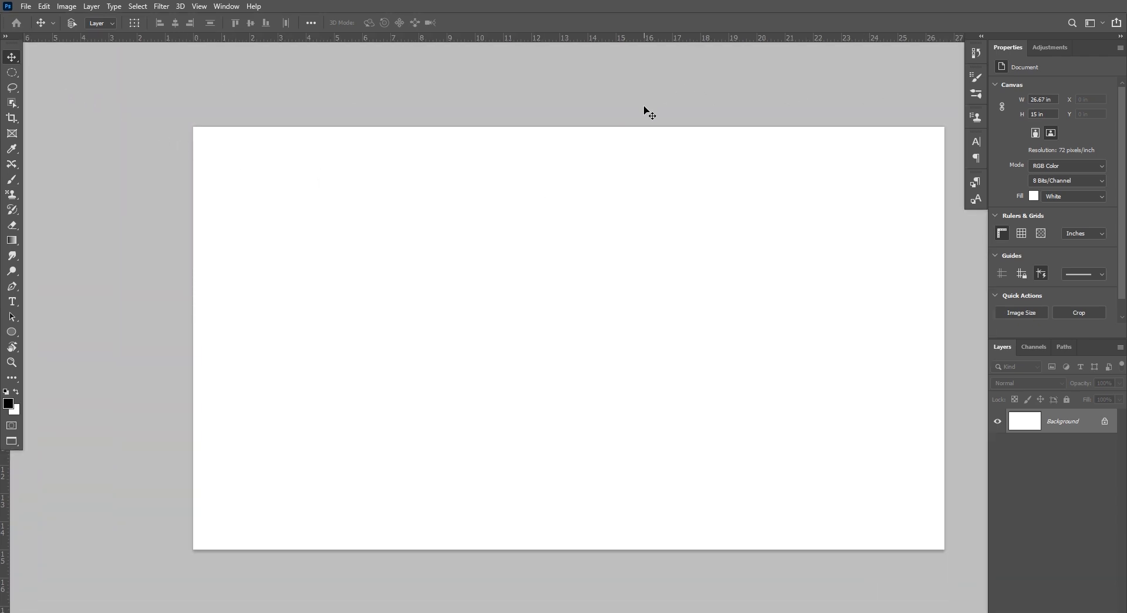
key(f)
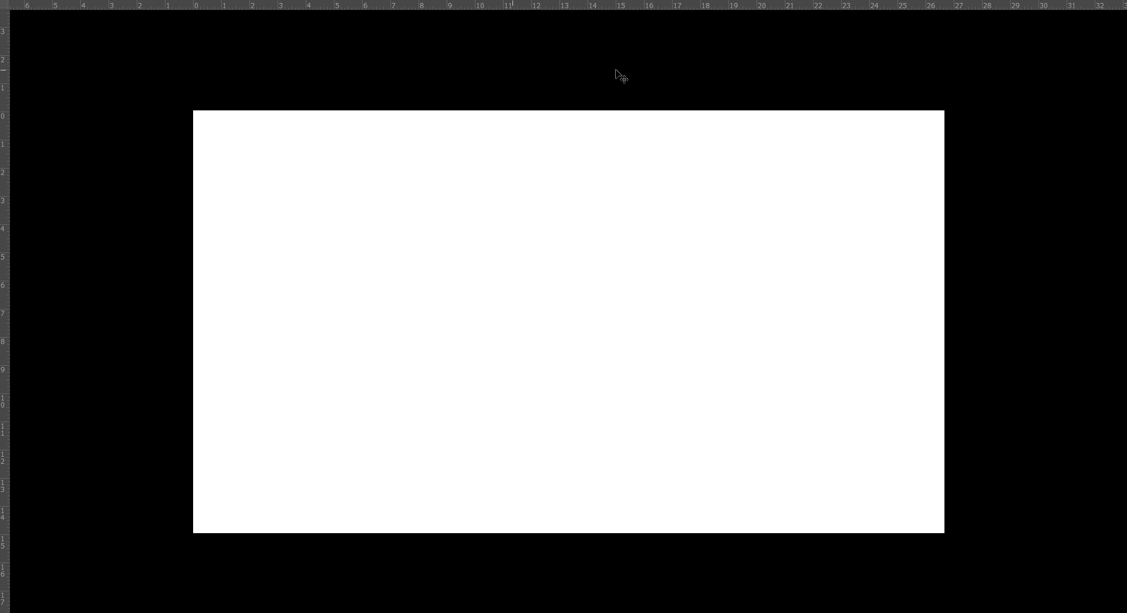
key(f)
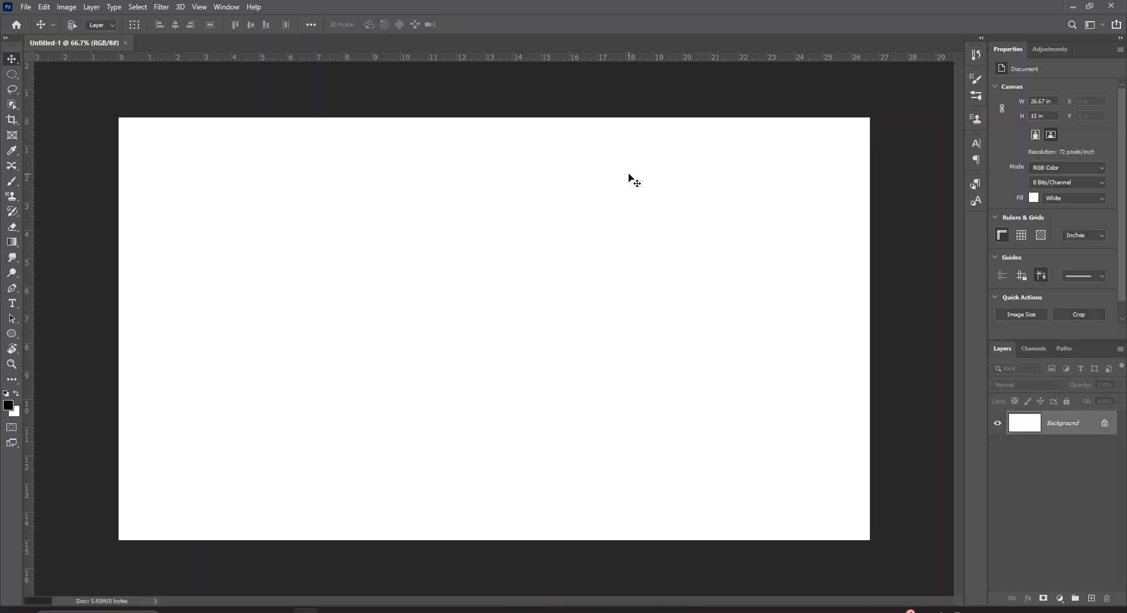
Open the Interface preferences and set the Full Screen with Menus and Full Screen colors to Default.
click(44, 7)
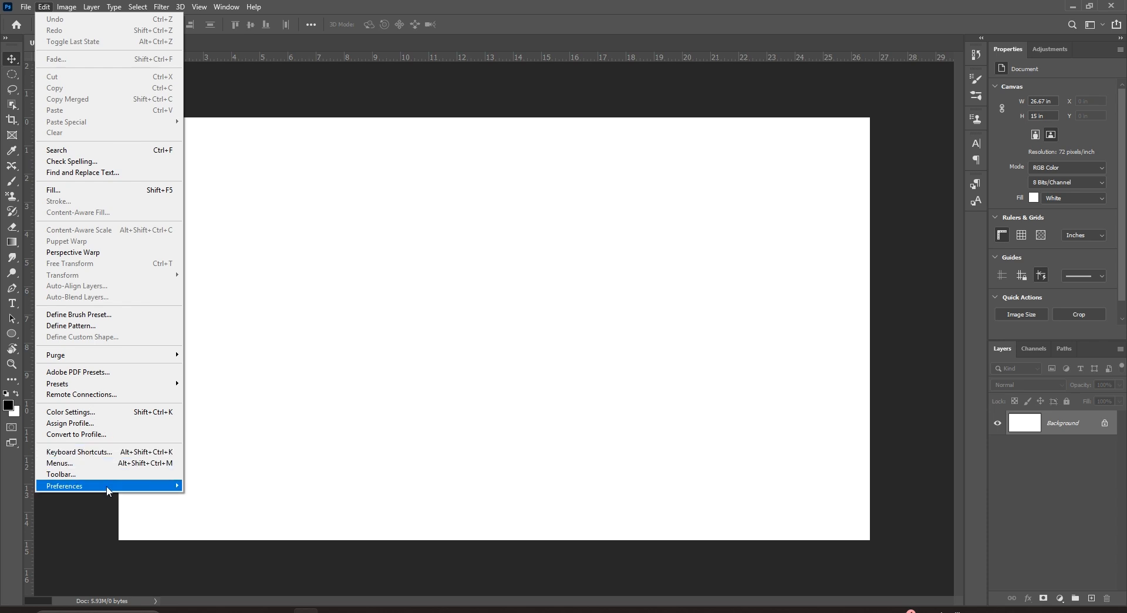
mouse_move(170, 485)
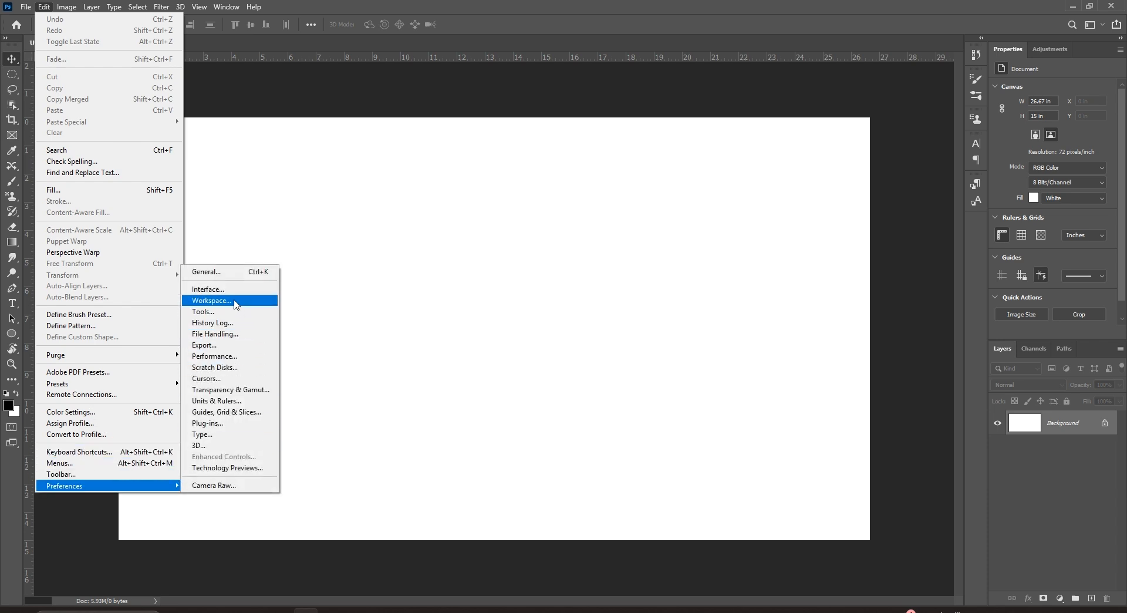
click(226, 273)
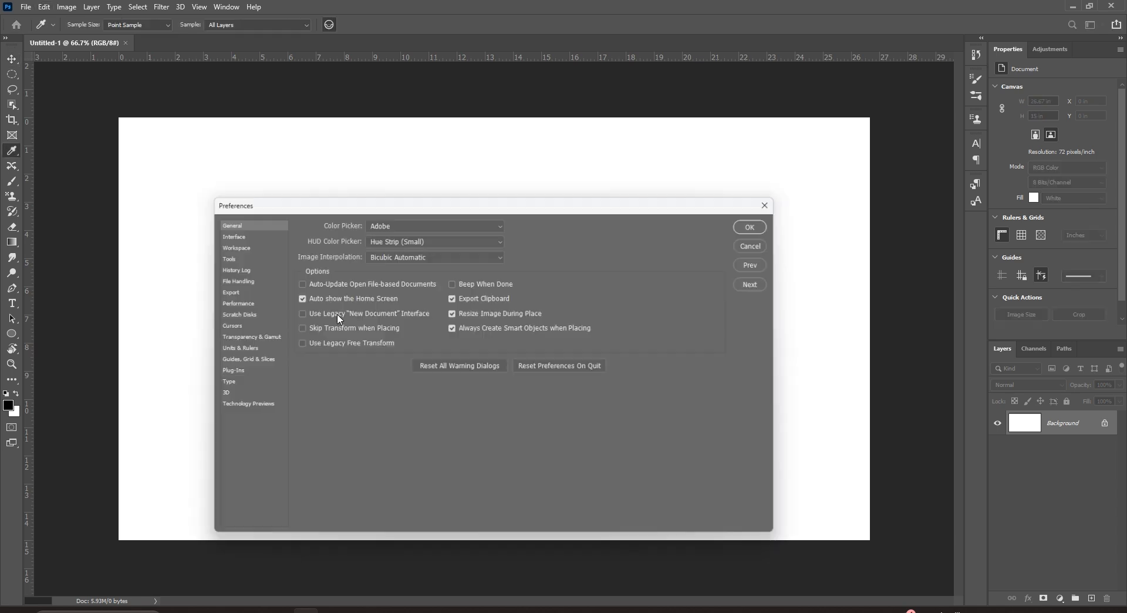
click(226, 231)
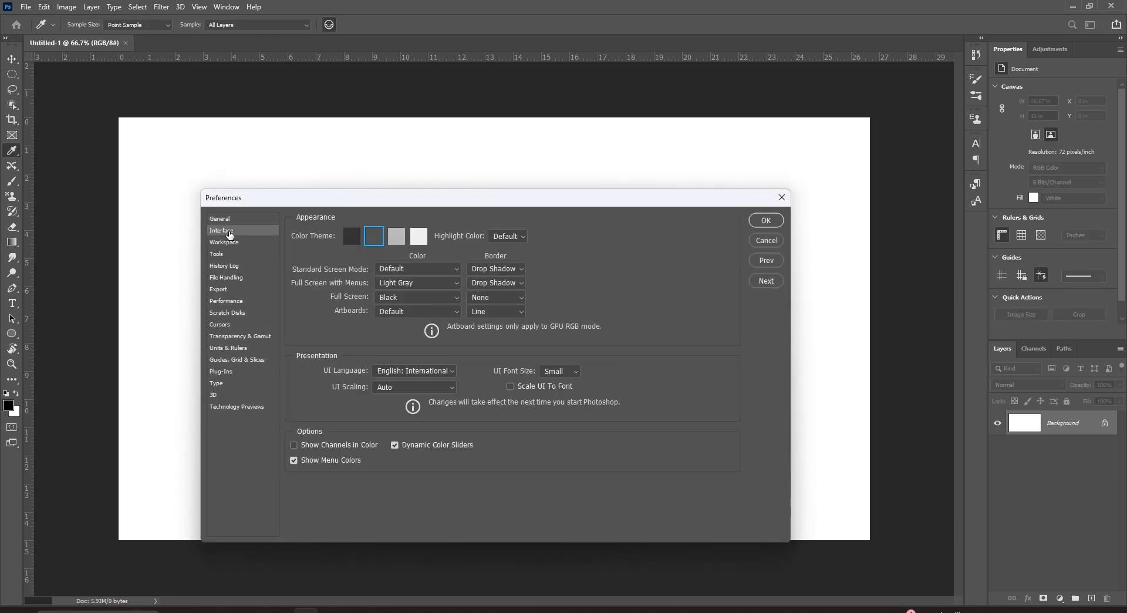
click(425, 285)
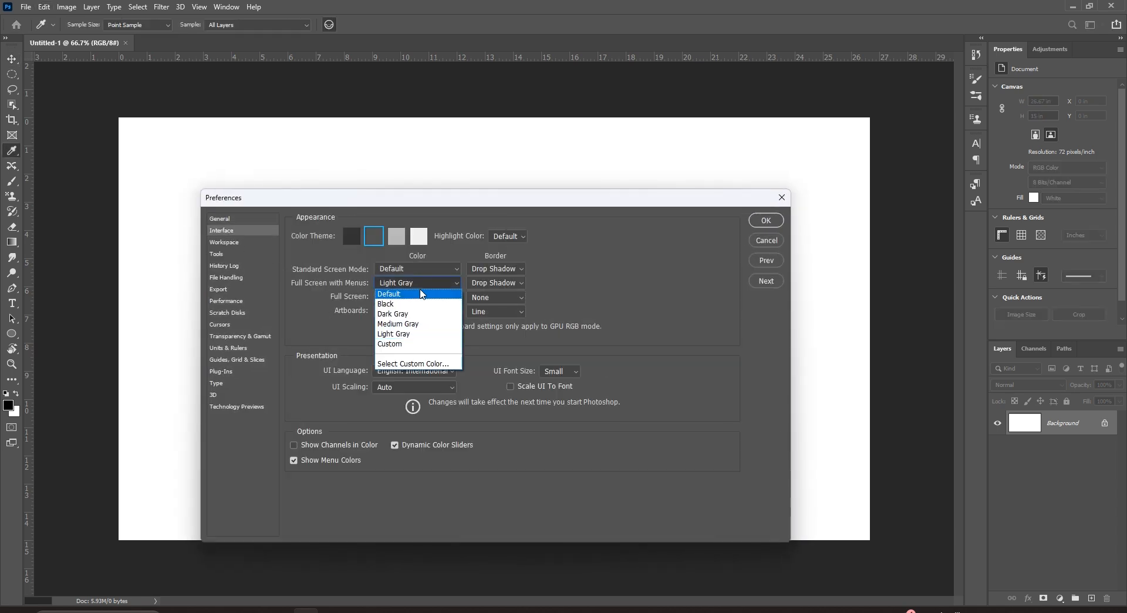
click(420, 290)
click(420, 298)
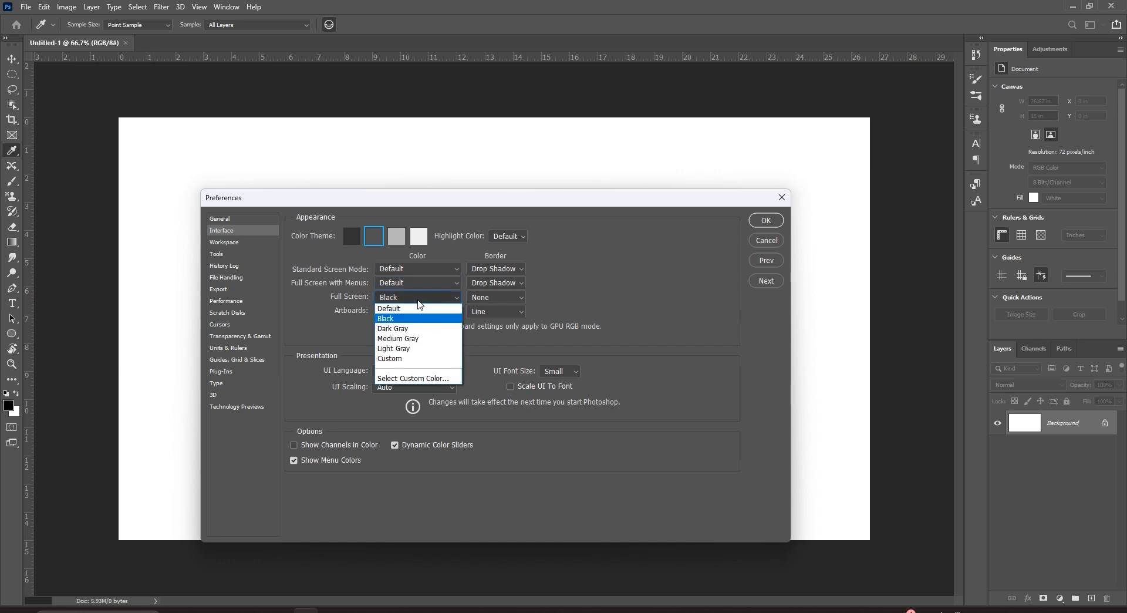
click(405, 305)
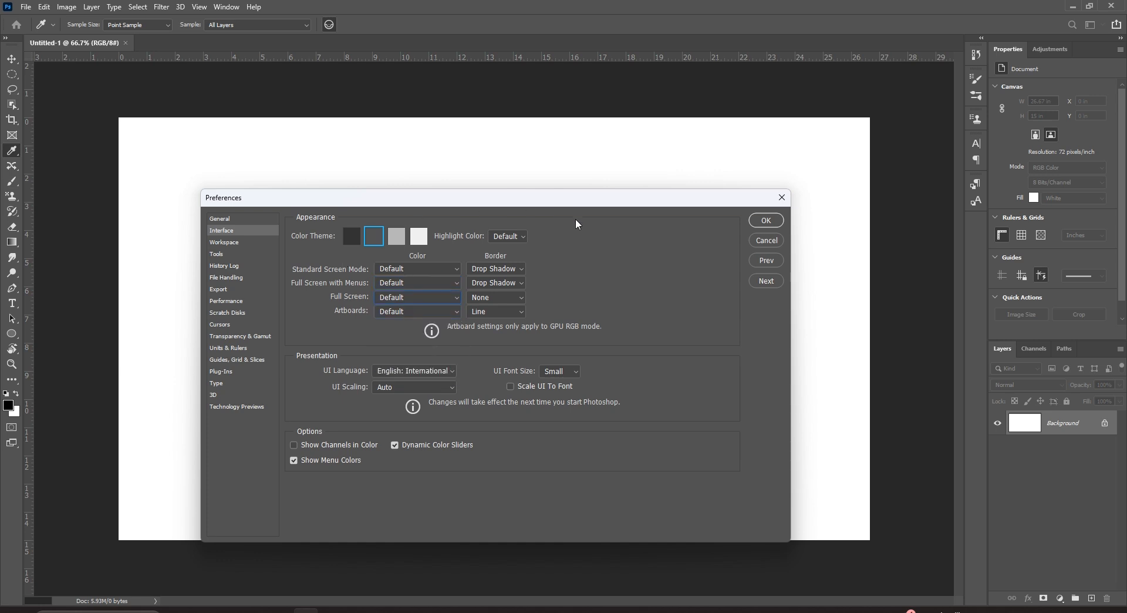
Look through the Workspace, Tools and History Log preferences.
drag(320, 199, 279, 157)
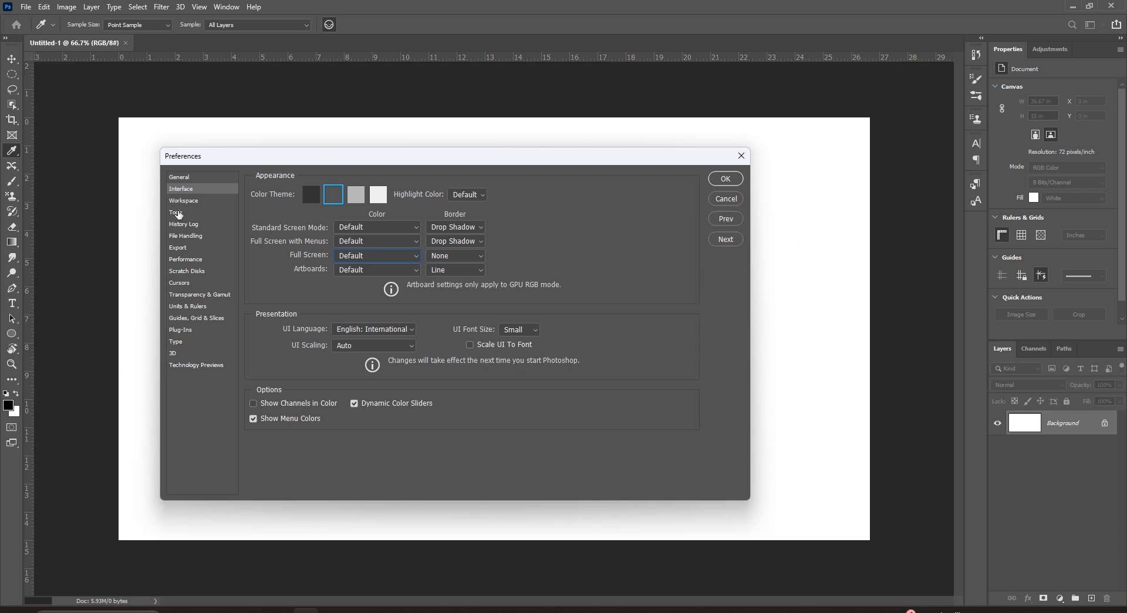
click(176, 202)
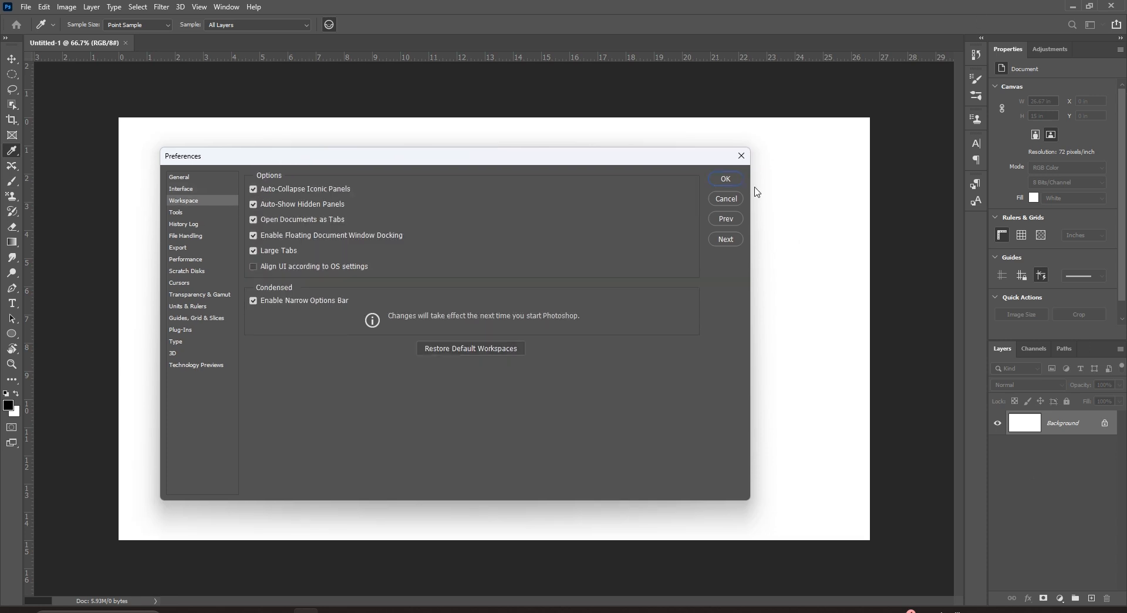
drag(394, 164, 469, 164)
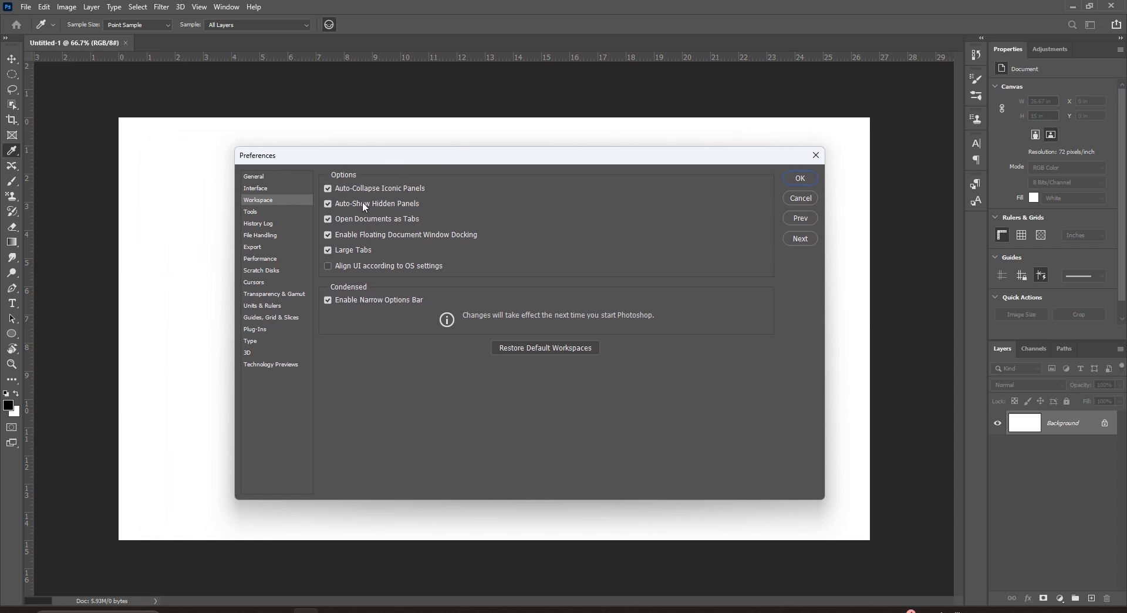
click(261, 216)
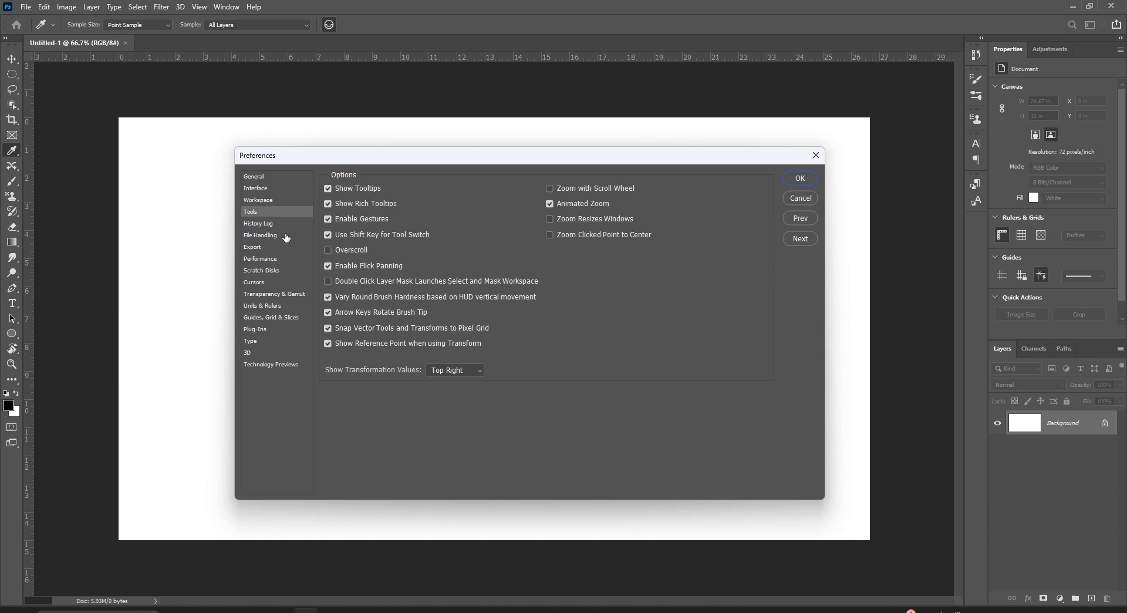
click(271, 225)
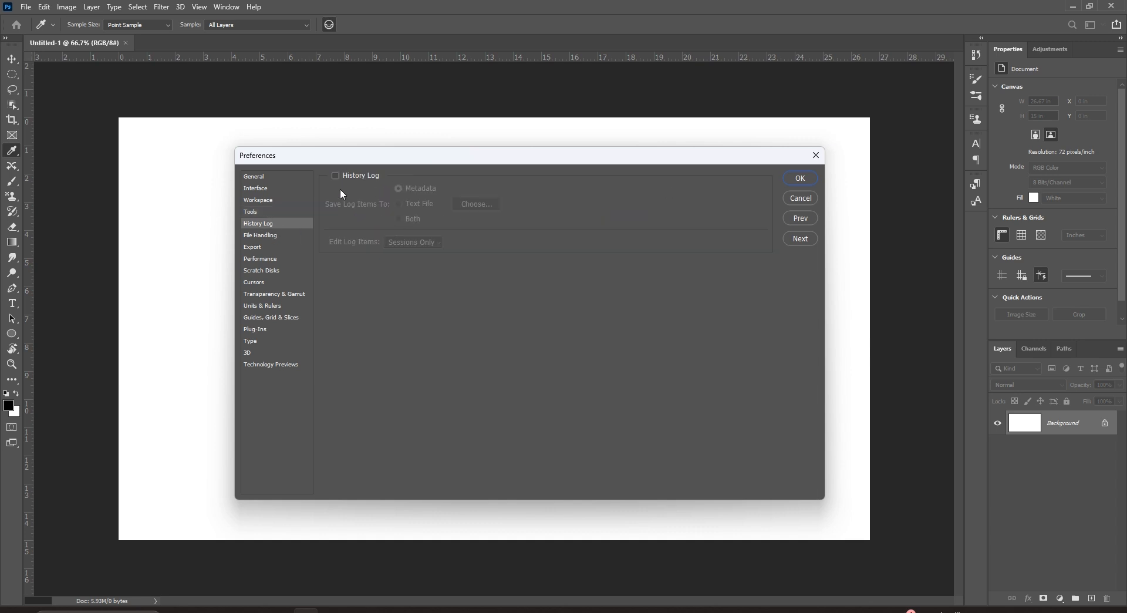
Review the Image Previews and File Extension choices in File Handling, keeping Always Save and Use Lower Case.
click(260, 238)
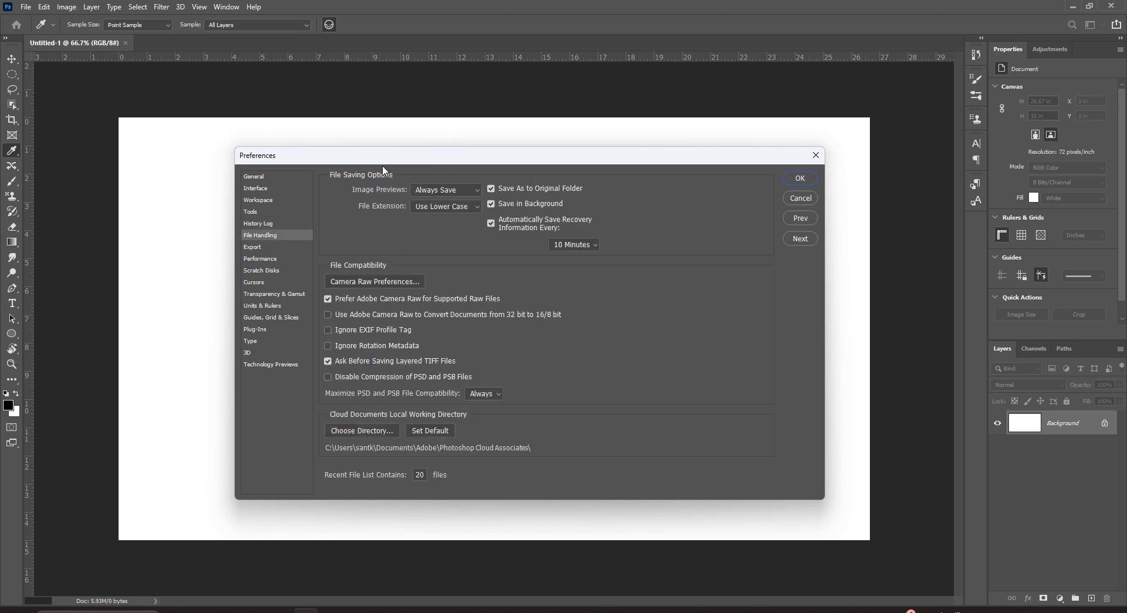
click(428, 194)
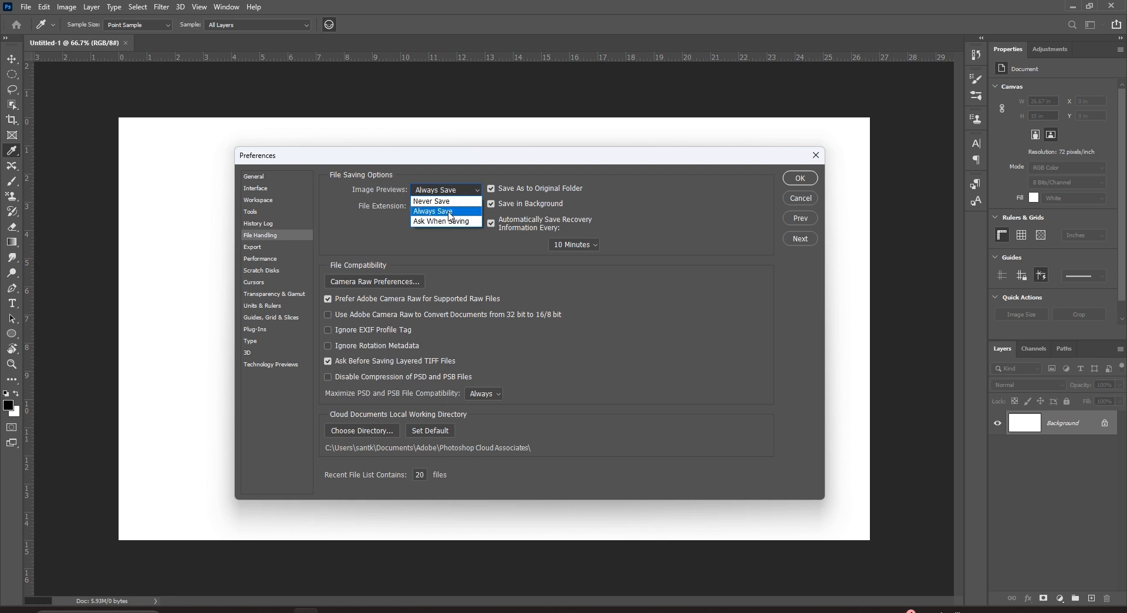
click(450, 211)
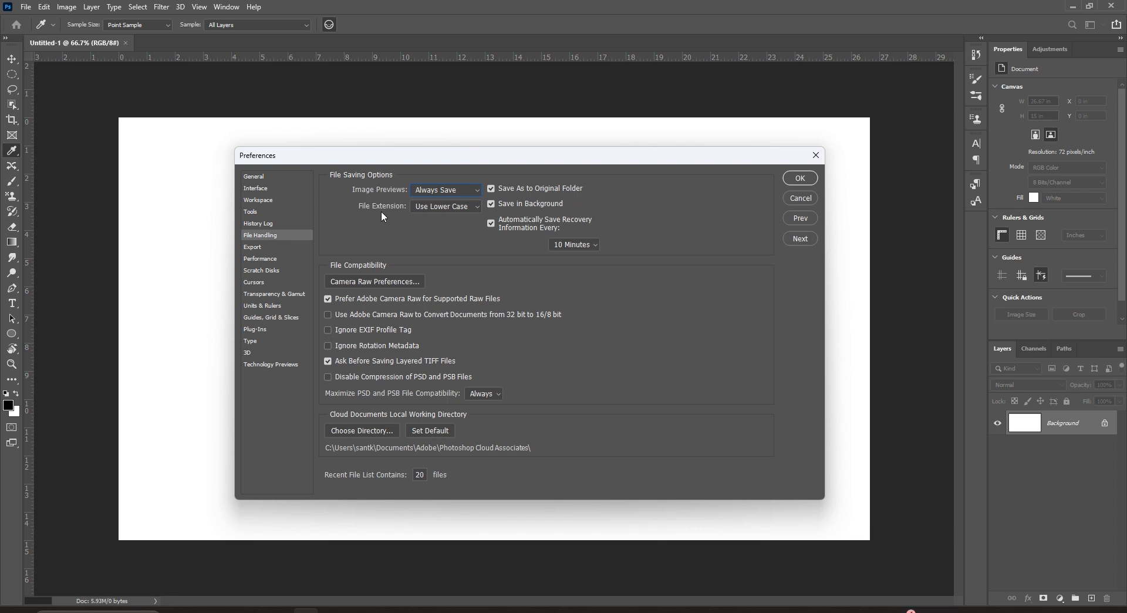
click(436, 208)
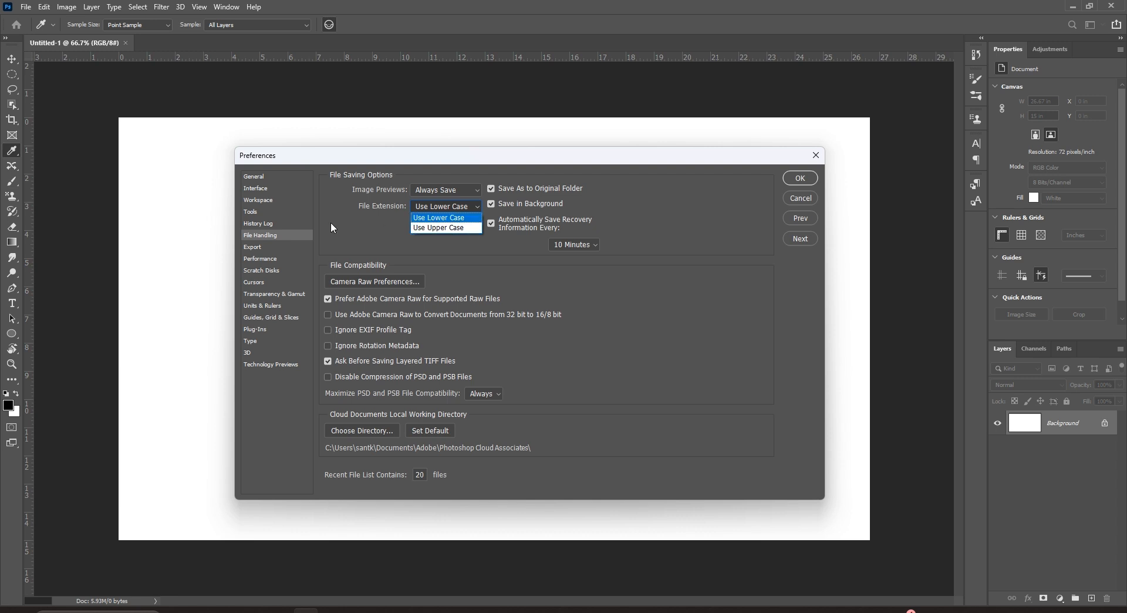
click(448, 218)
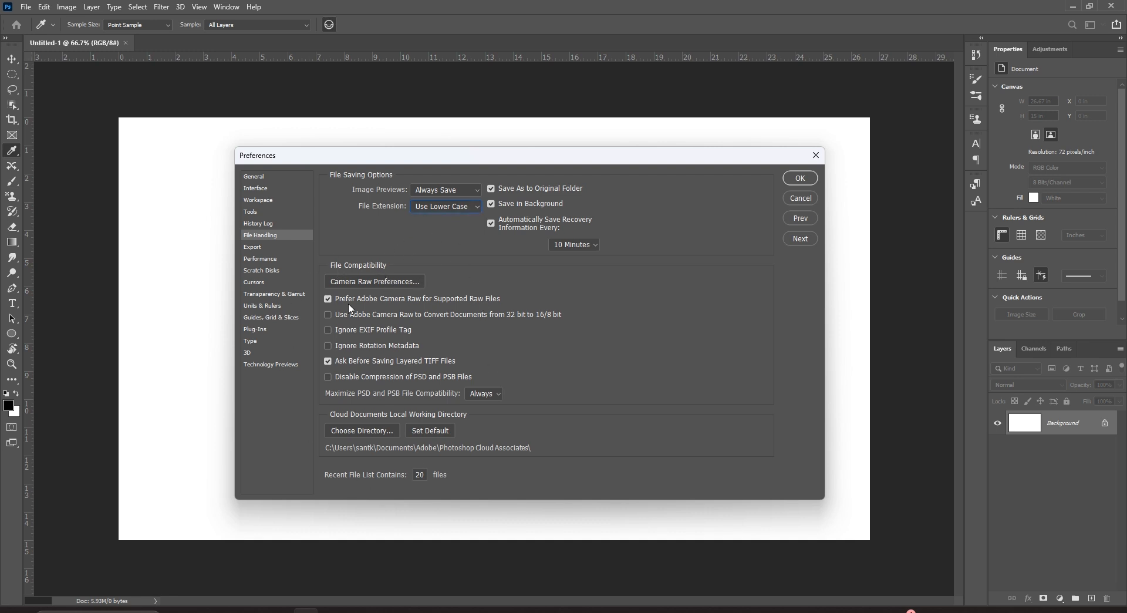
Try JPG, GIF and SVG as the Quick Export format in the Export preferences, then restore PNG.
click(273, 247)
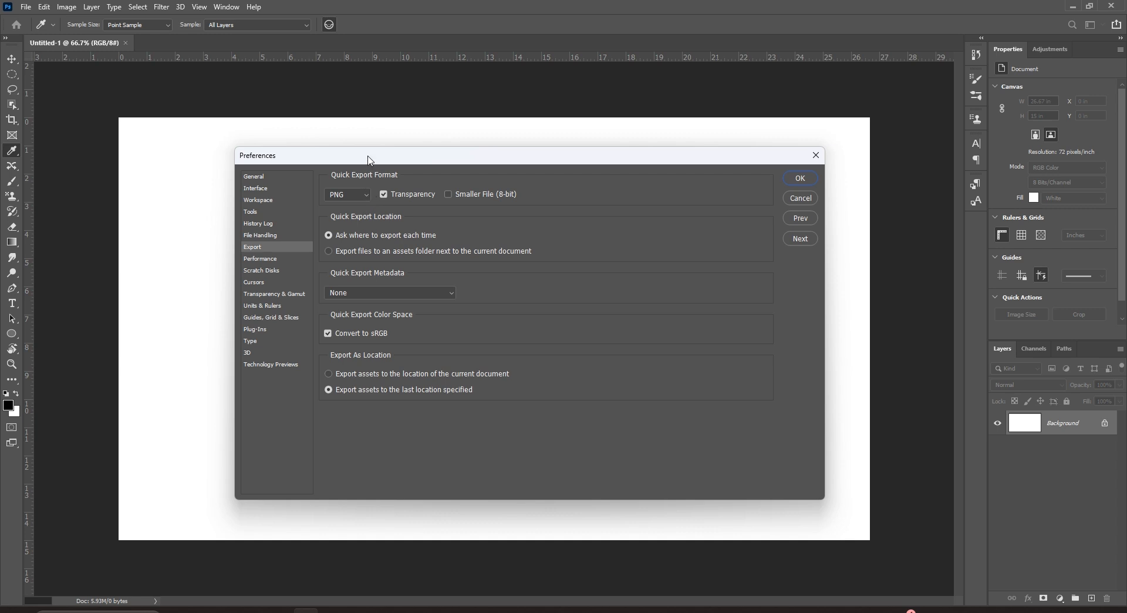
drag(370, 163, 354, 154)
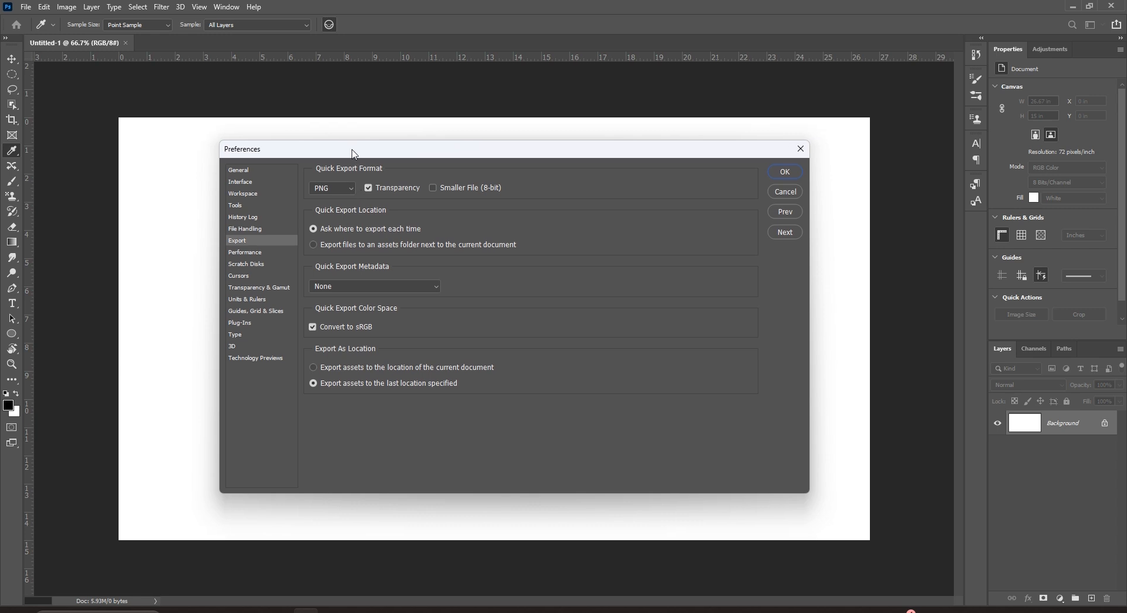
drag(355, 154, 379, 155)
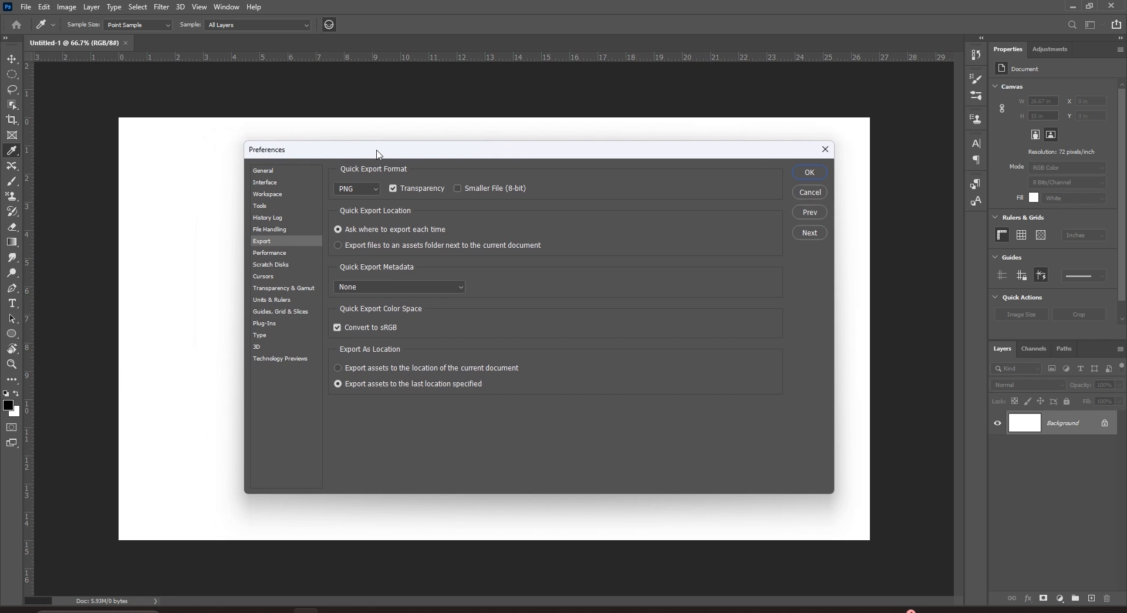
click(365, 188)
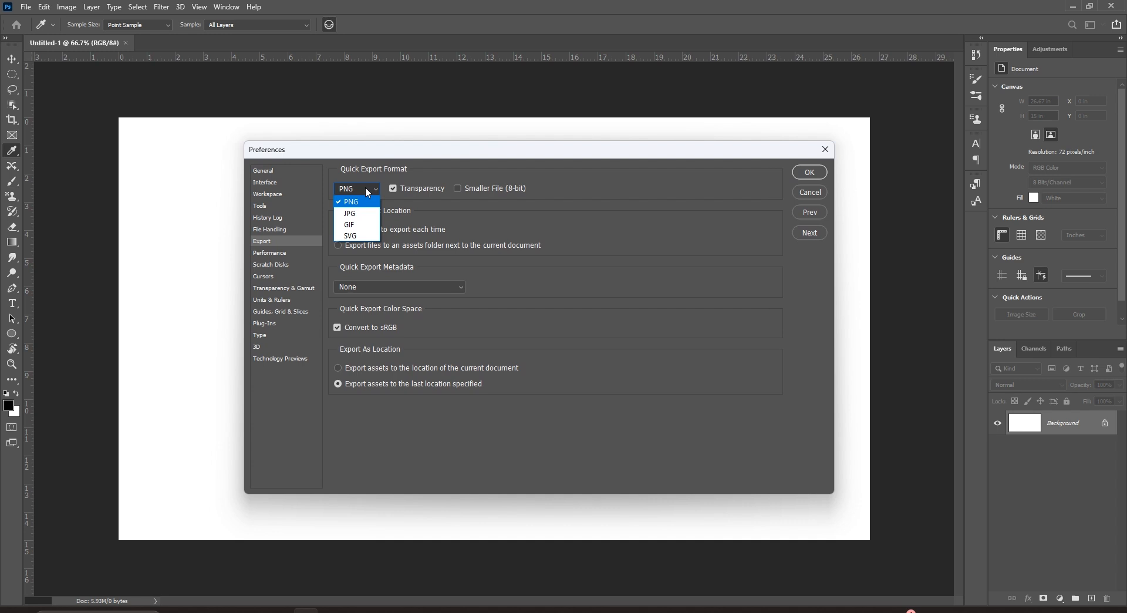
click(368, 213)
click(376, 191)
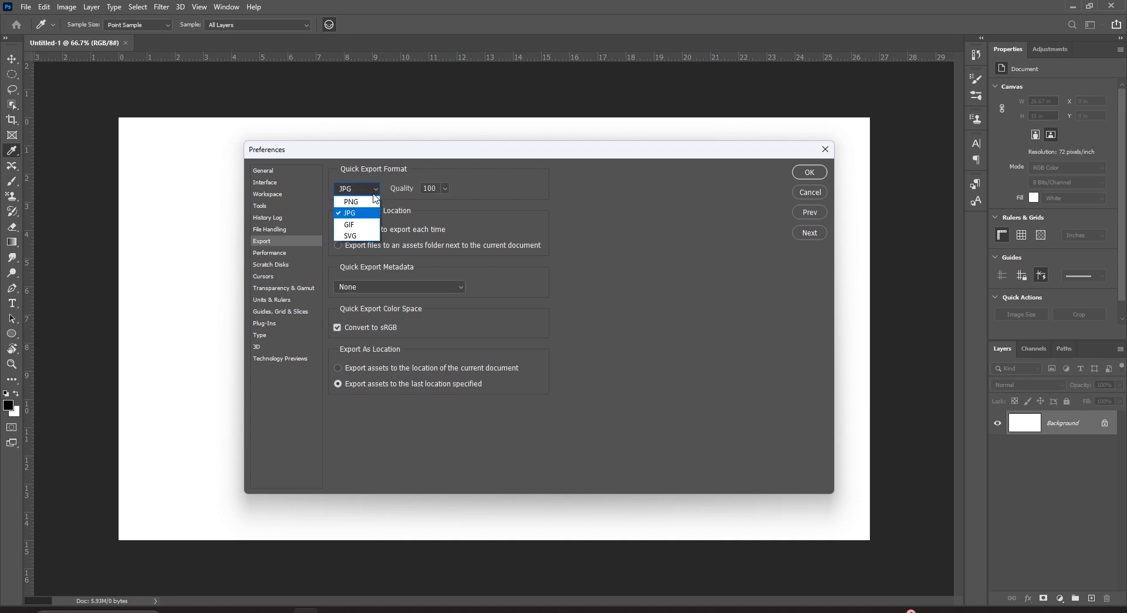
click(364, 224)
click(368, 191)
click(369, 234)
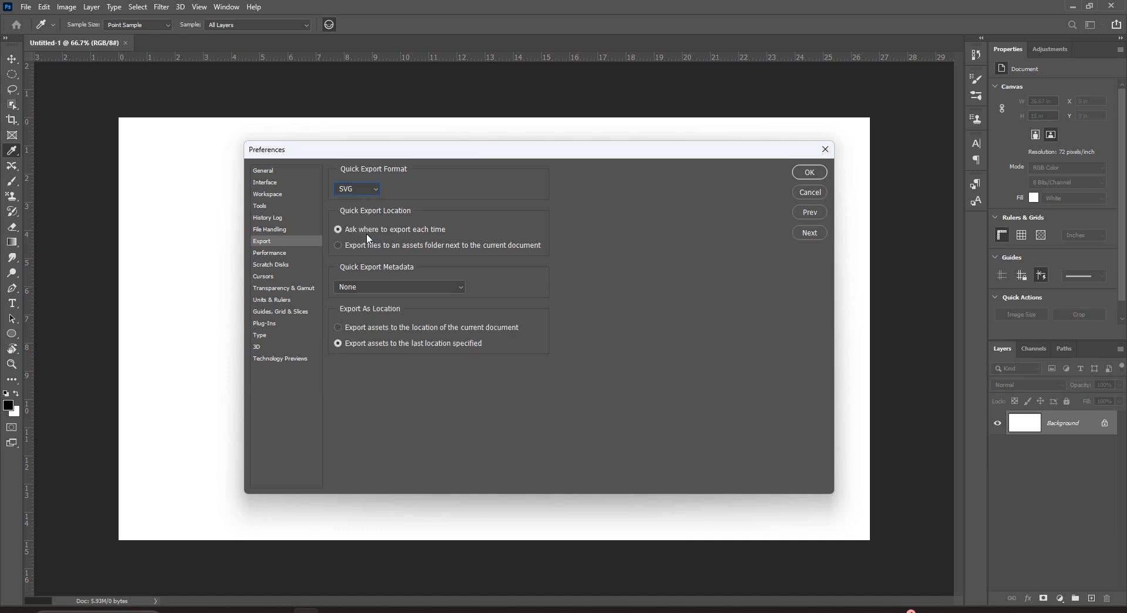
click(370, 189)
click(369, 202)
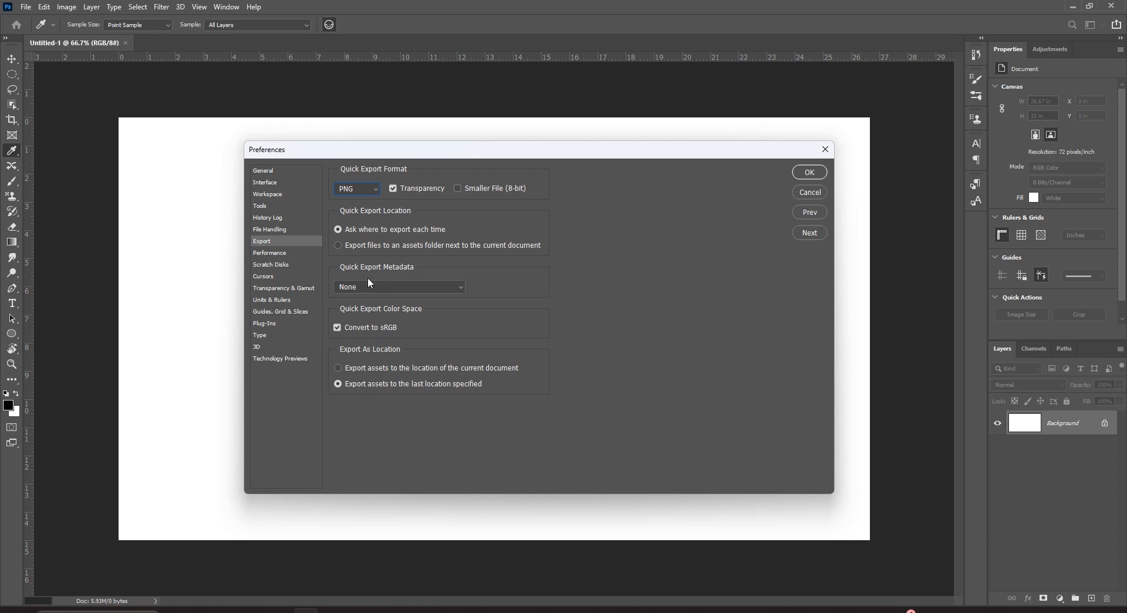
Open the Performance preferences and examine the available RAM and ideal memory range.
click(274, 257)
drag(468, 157, 416, 163)
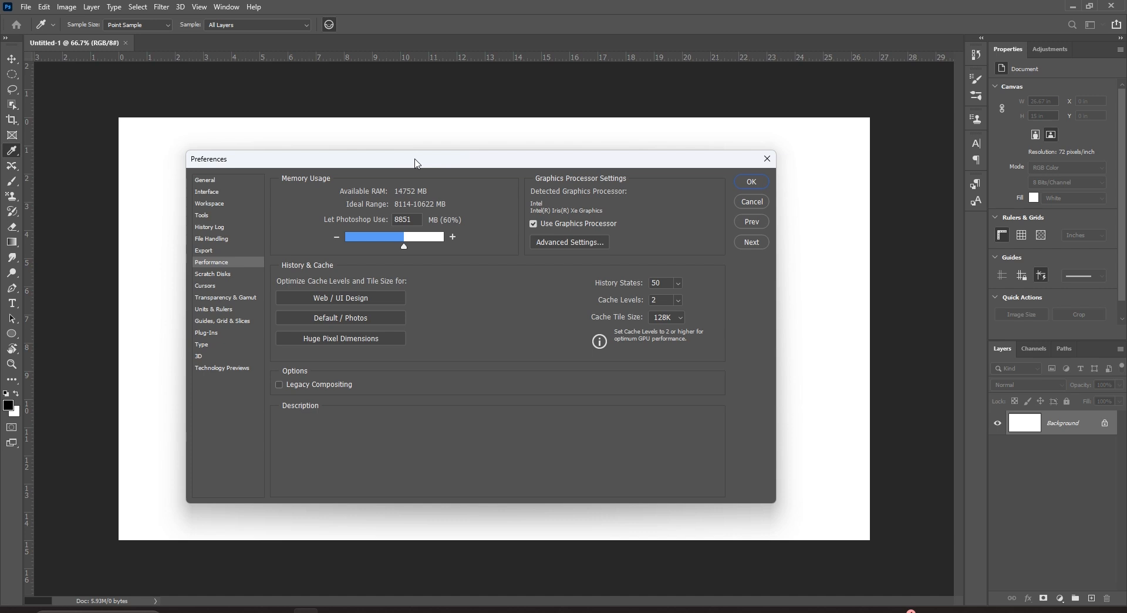
drag(416, 164, 404, 157)
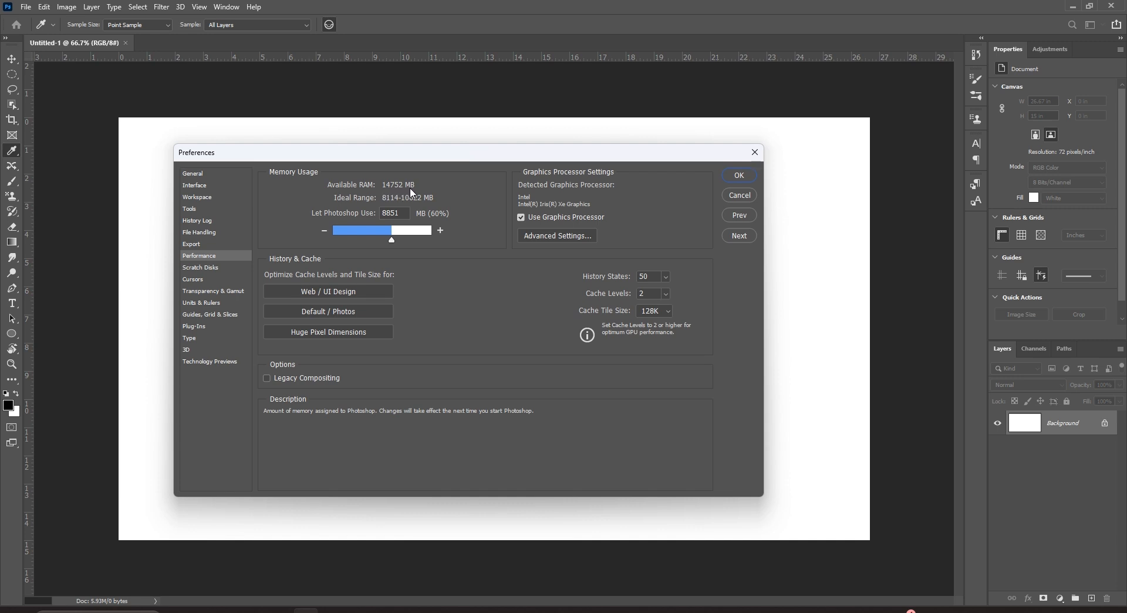
drag(414, 162, 488, 156)
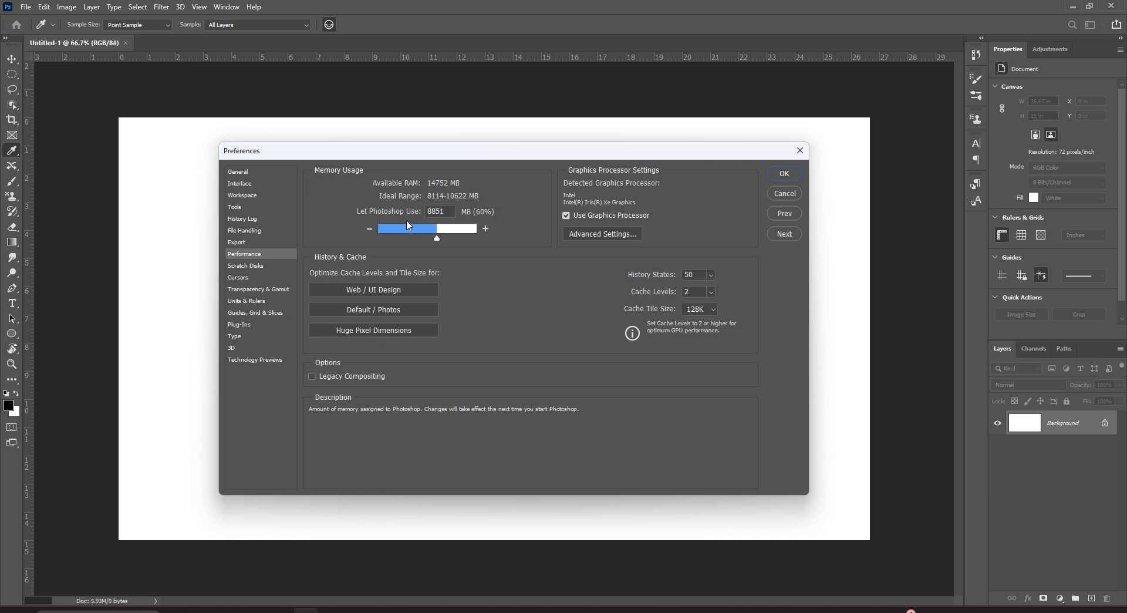
Raise Photoshop's memory allocation to 14752 MB (100%), then lower it to 8922 MB (60%).
click(446, 211)
click(451, 210)
double_click(451, 210)
click(451, 212)
drag(436, 236, 498, 235)
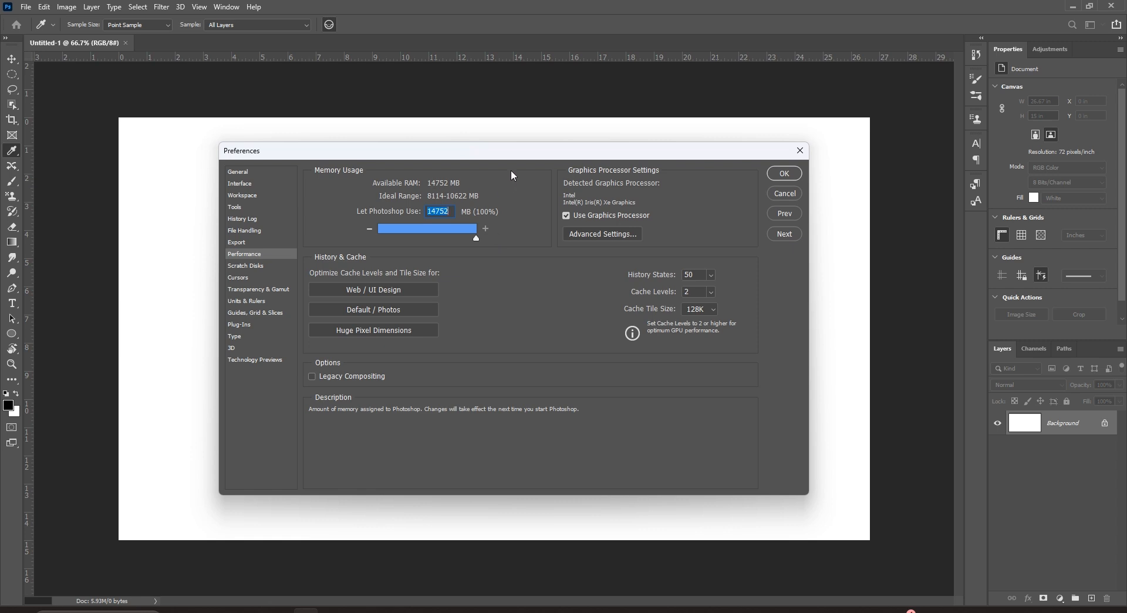
drag(488, 151, 473, 140)
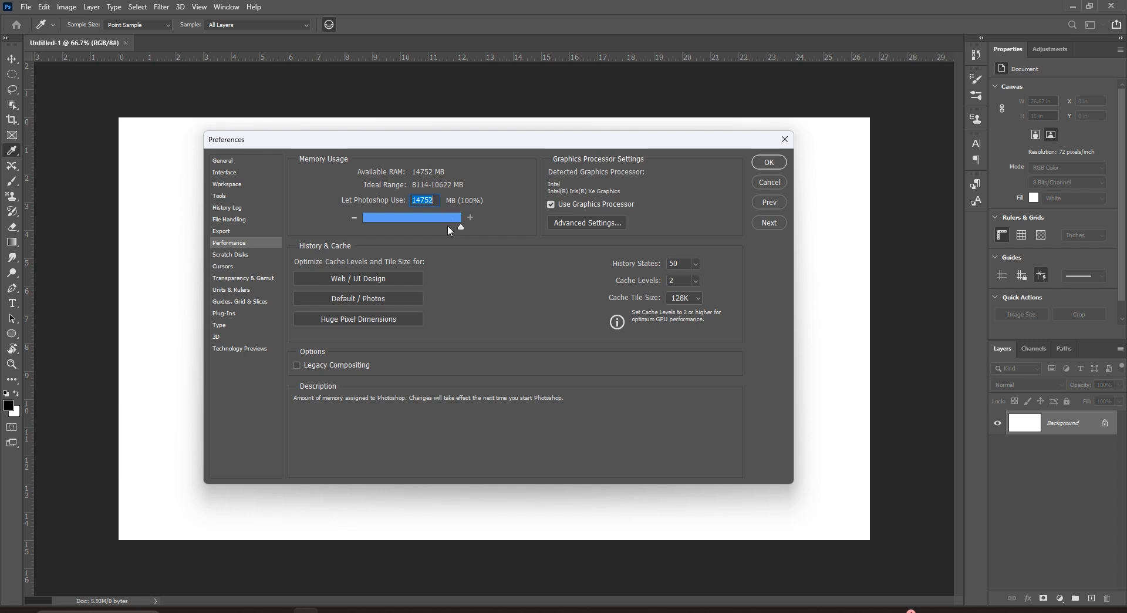
drag(459, 229, 423, 233)
drag(458, 146, 461, 182)
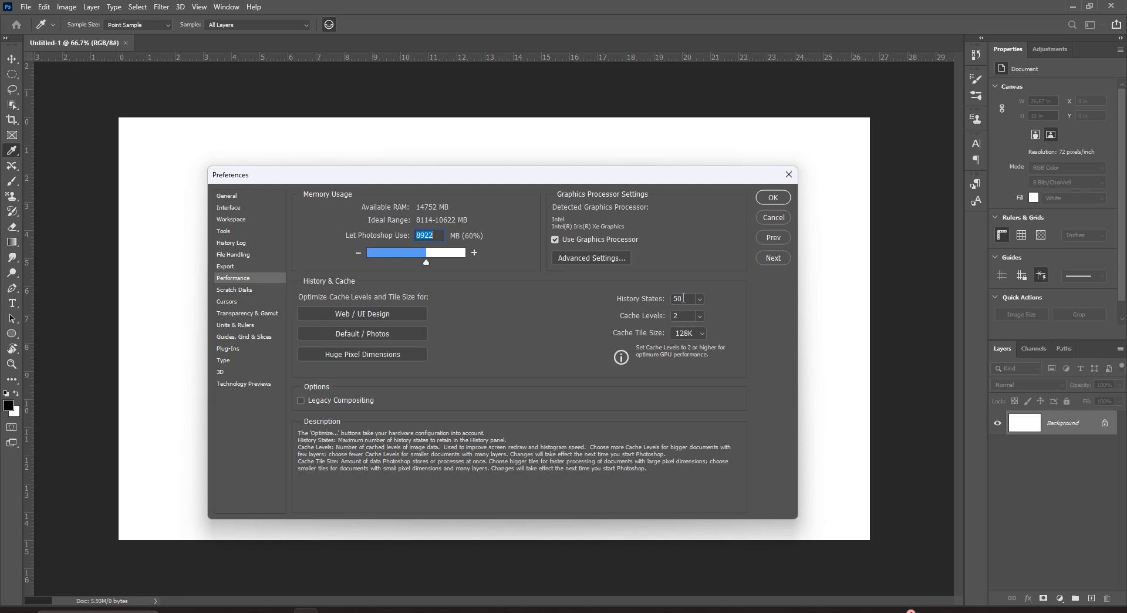
Check the History States setting against the History panel, and collapse the panel again.
double_click(680, 298)
click(227, 7)
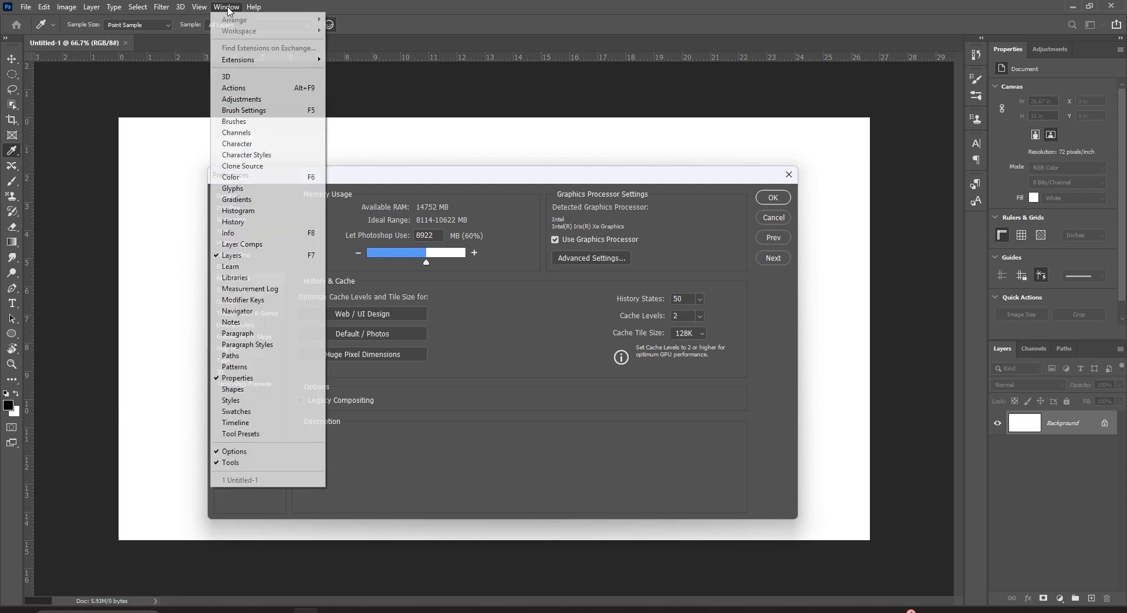
click(278, 222)
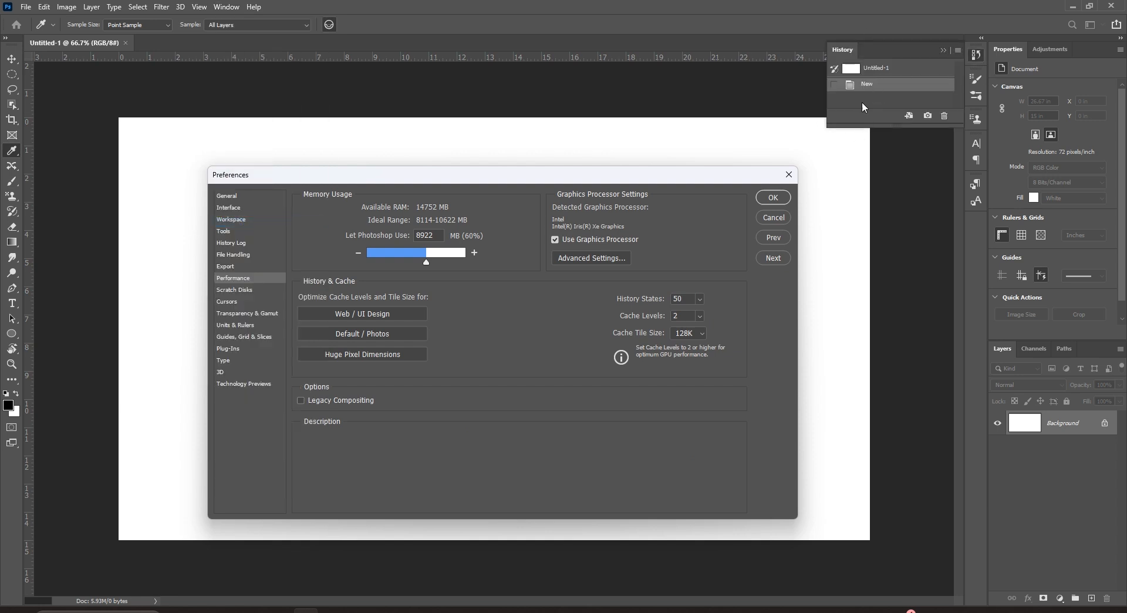
click(944, 51)
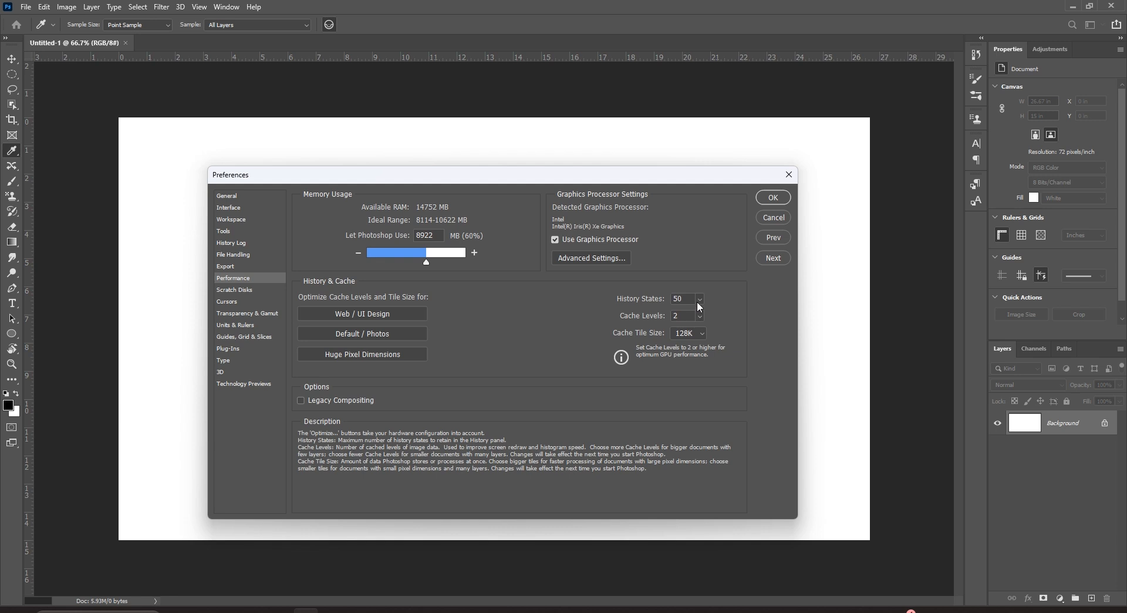
Try cache optimization with 6 cache levels and a 1024K tile size, then apply the Web / UI Design preset.
mouse_move(703, 315)
mouse_down()
mouse_move(738, 309)
mouse_move(702, 318)
mouse_up()
click(698, 251)
click(389, 333)
click(684, 315)
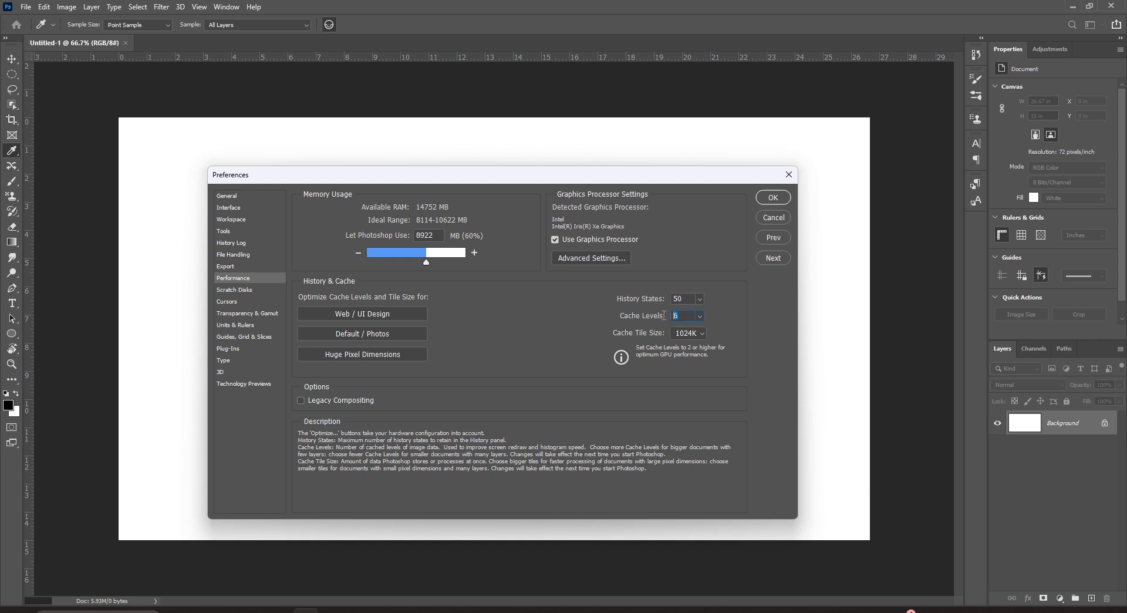
click(352, 318)
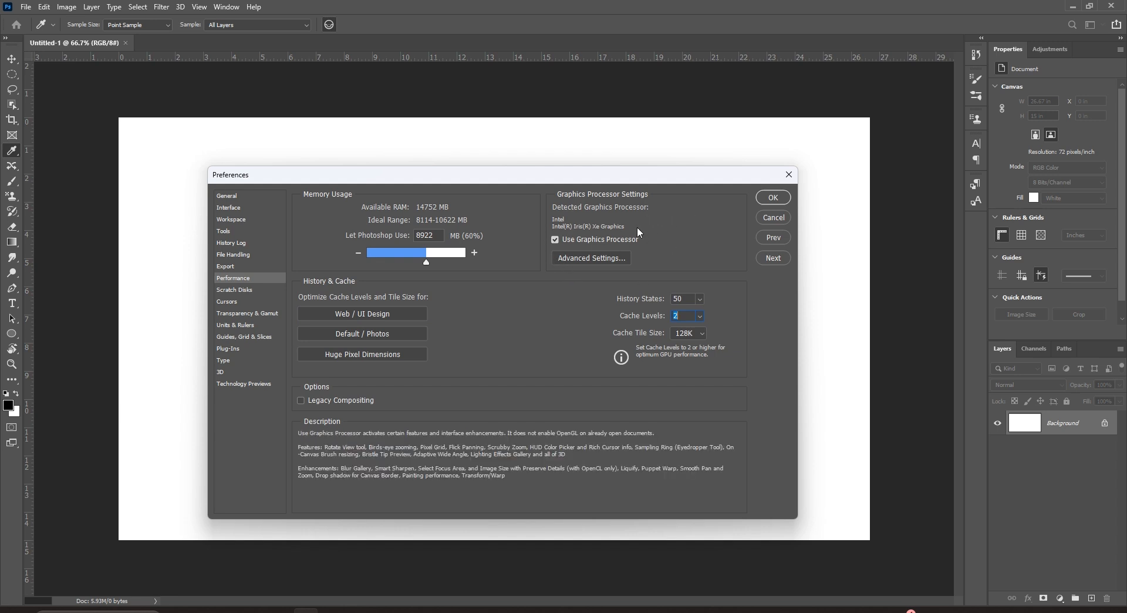
Open the advanced graphics processor settings, review the drawing modes, choose Advanced and accept the settings.
click(603, 258)
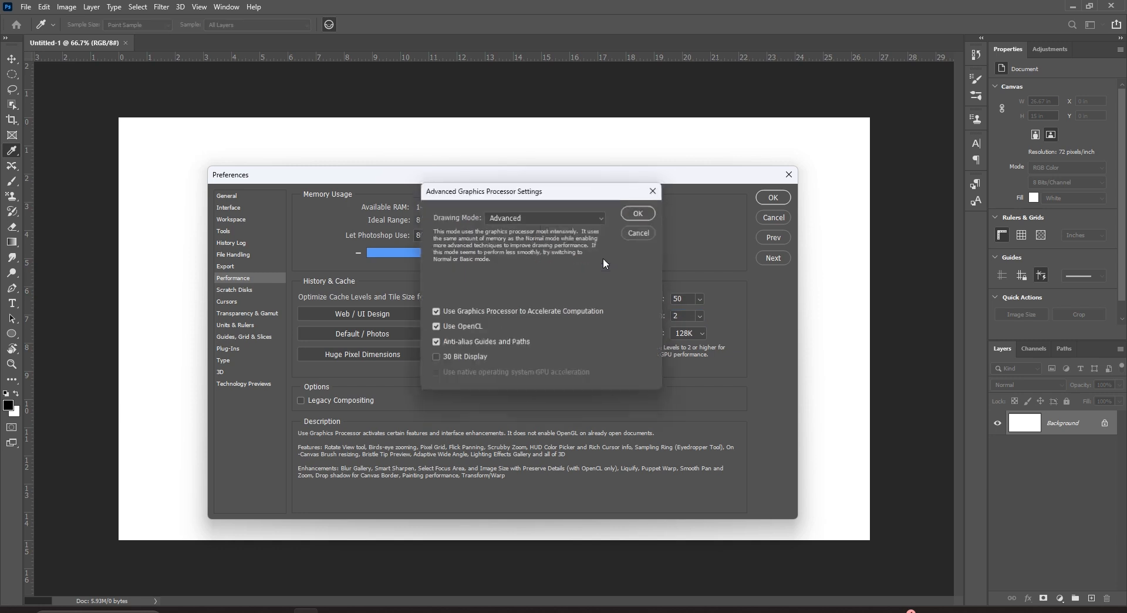
click(544, 218)
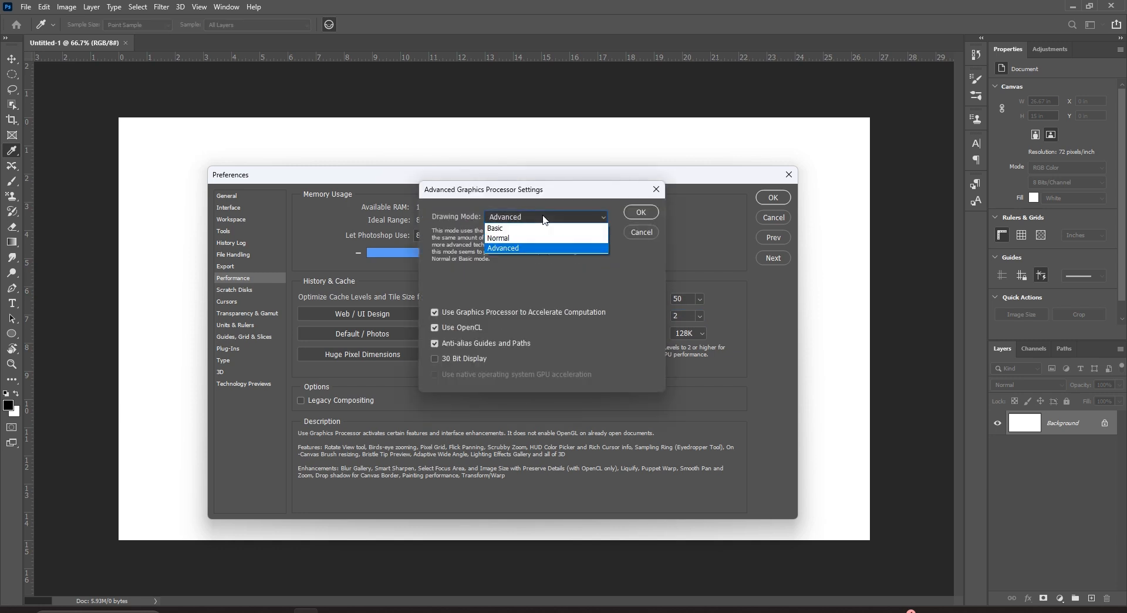
click(476, 199)
click(517, 215)
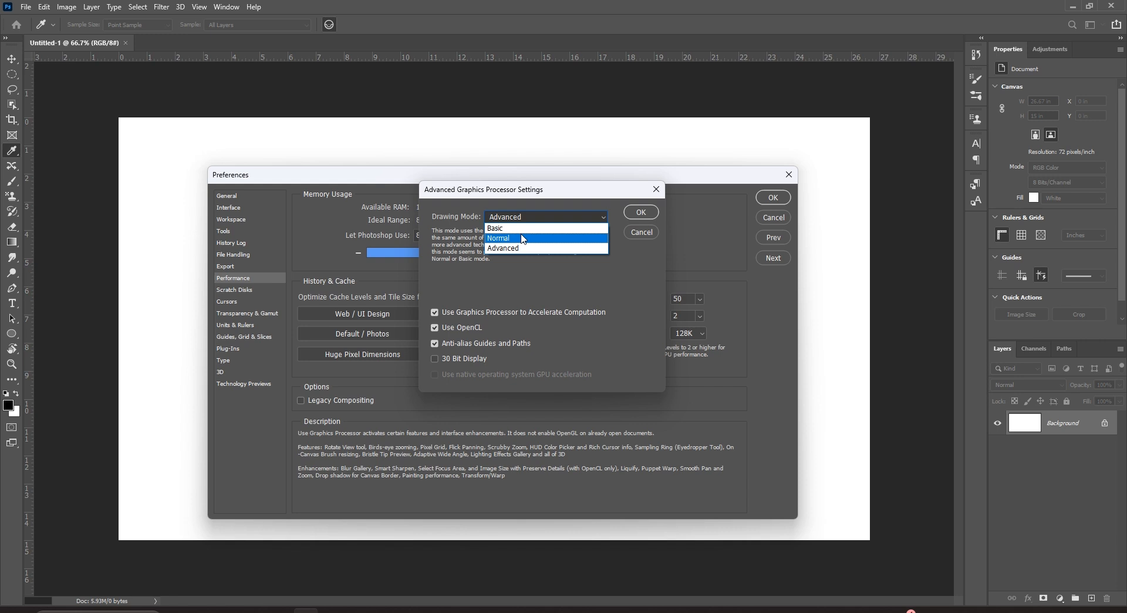
click(523, 249)
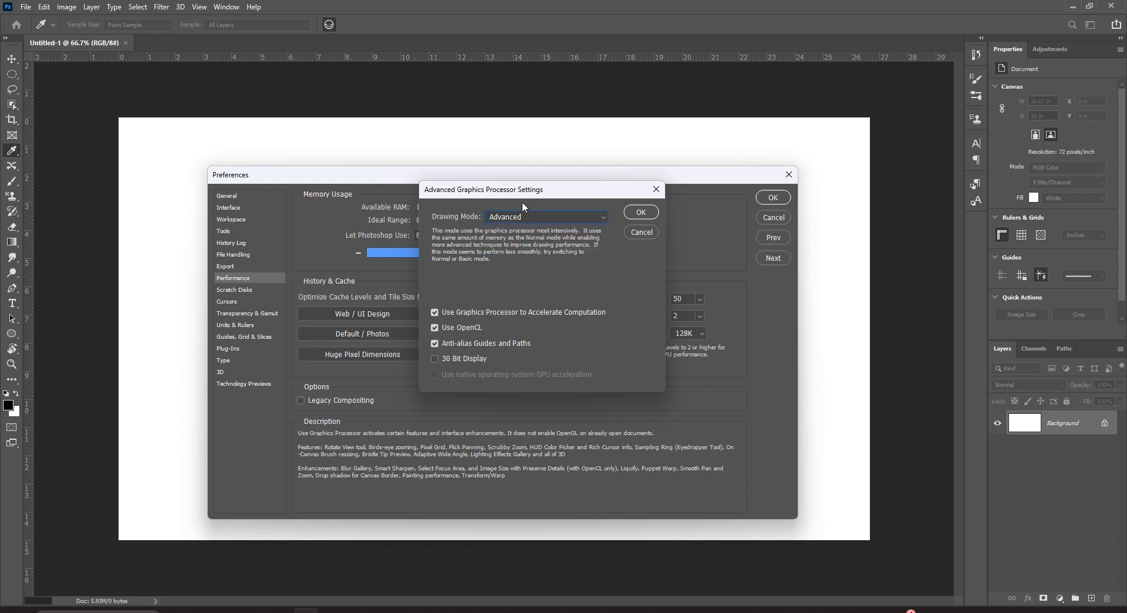
drag(523, 189, 483, 189)
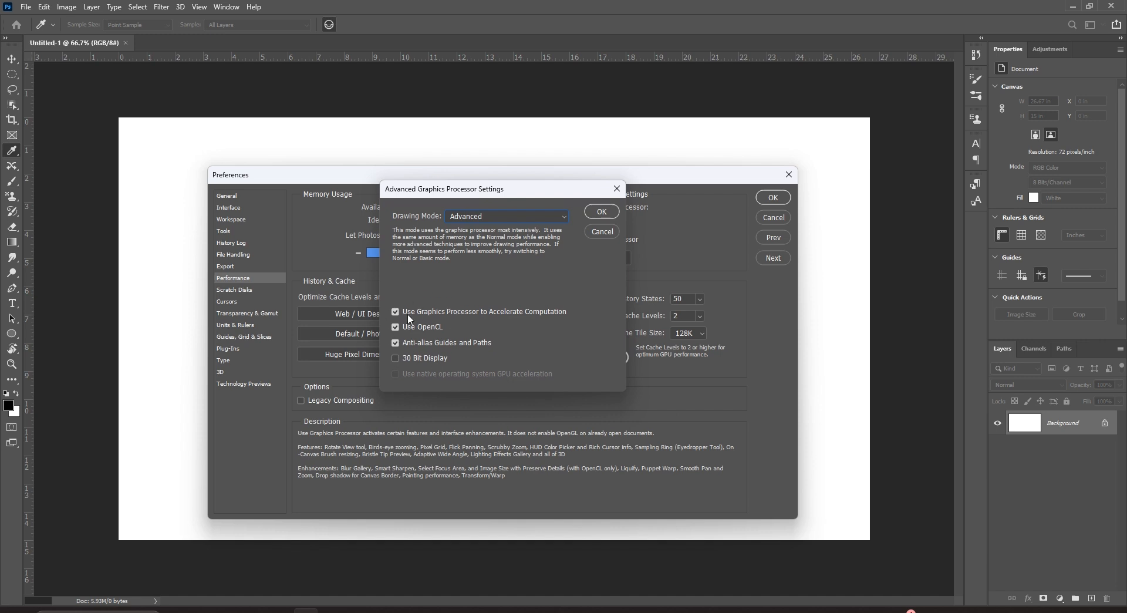
click(601, 212)
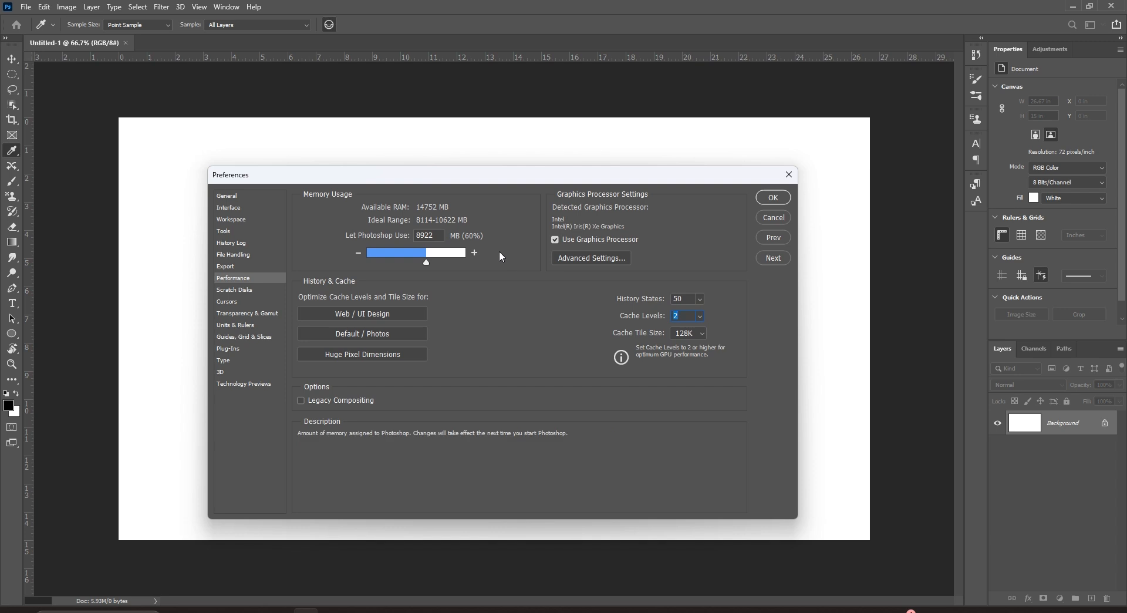
click(430, 240)
drag(473, 182, 487, 167)
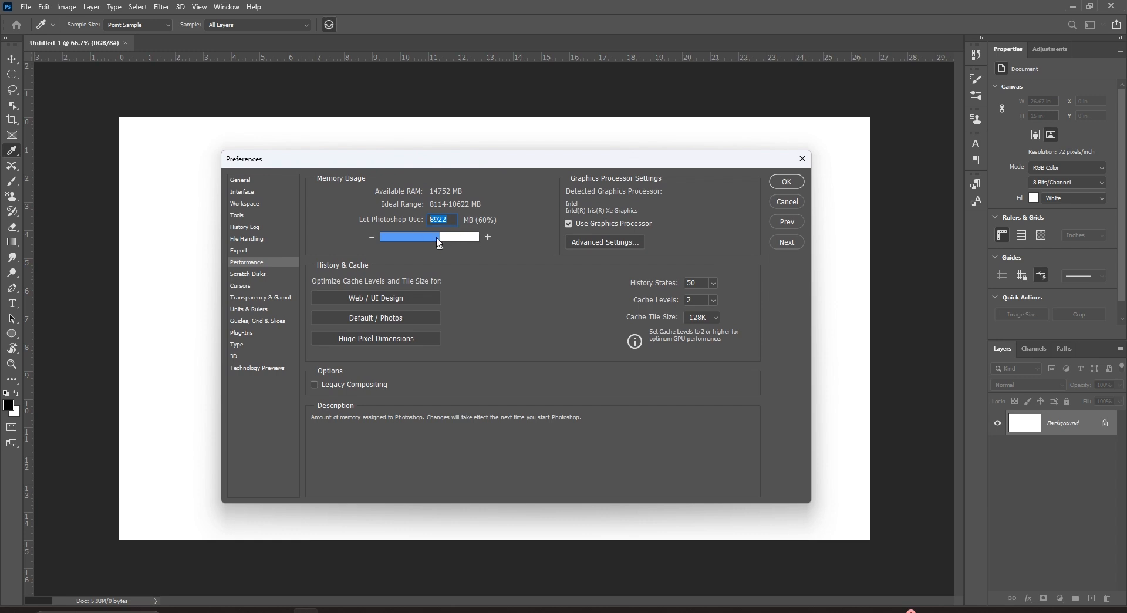
In the Scratch Disks preferences, mark the D:\ drive as an active scratch disk.
click(262, 276)
drag(396, 166, 379, 164)
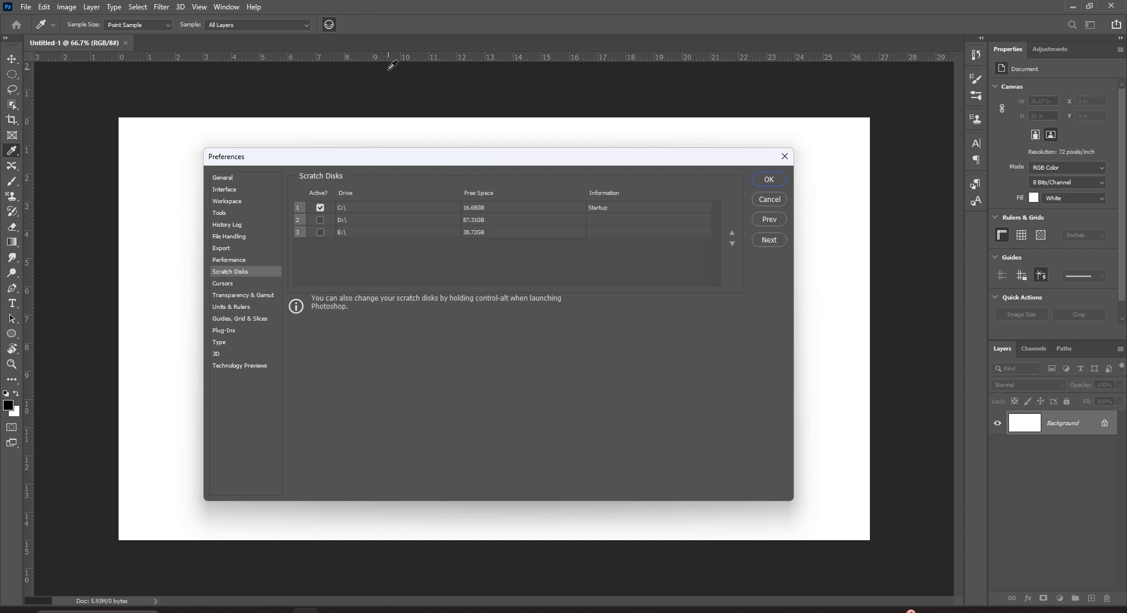
drag(358, 156, 342, 154)
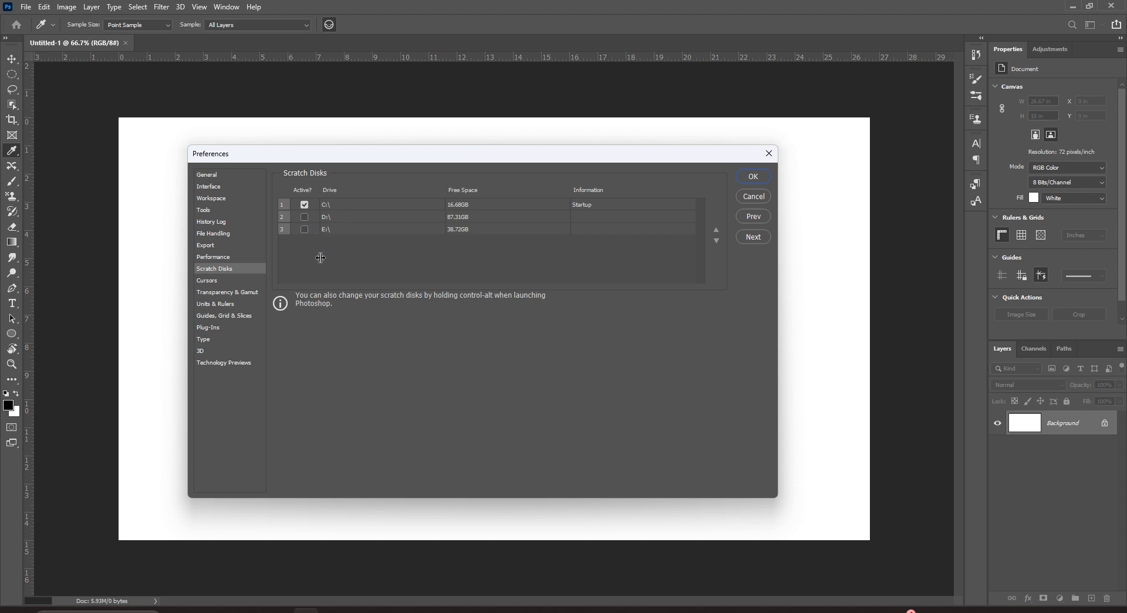
click(305, 218)
In the Cursors preferences, try alternative painting and other cursor styles, restoring Normal Brush Tip for painting and Standard for other cursors.
click(218, 281)
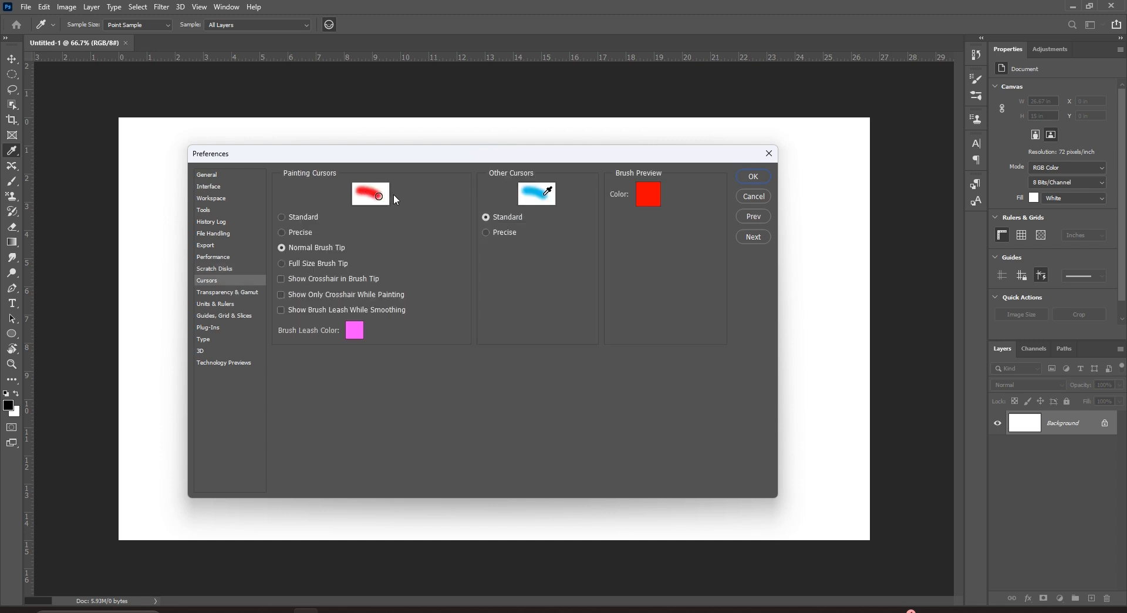
click(283, 233)
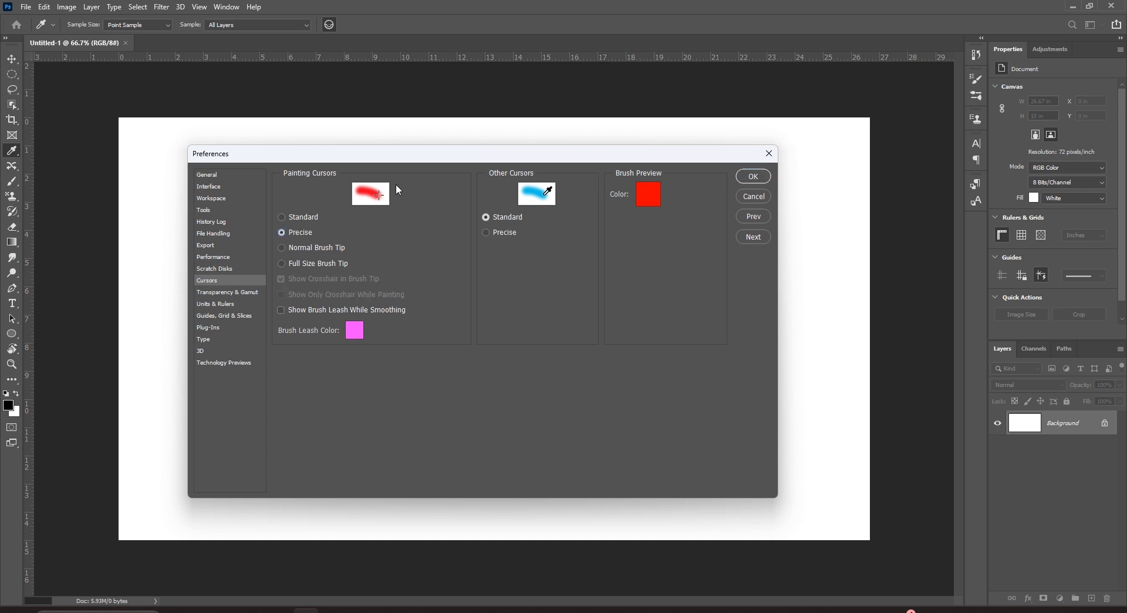
click(301, 219)
click(283, 248)
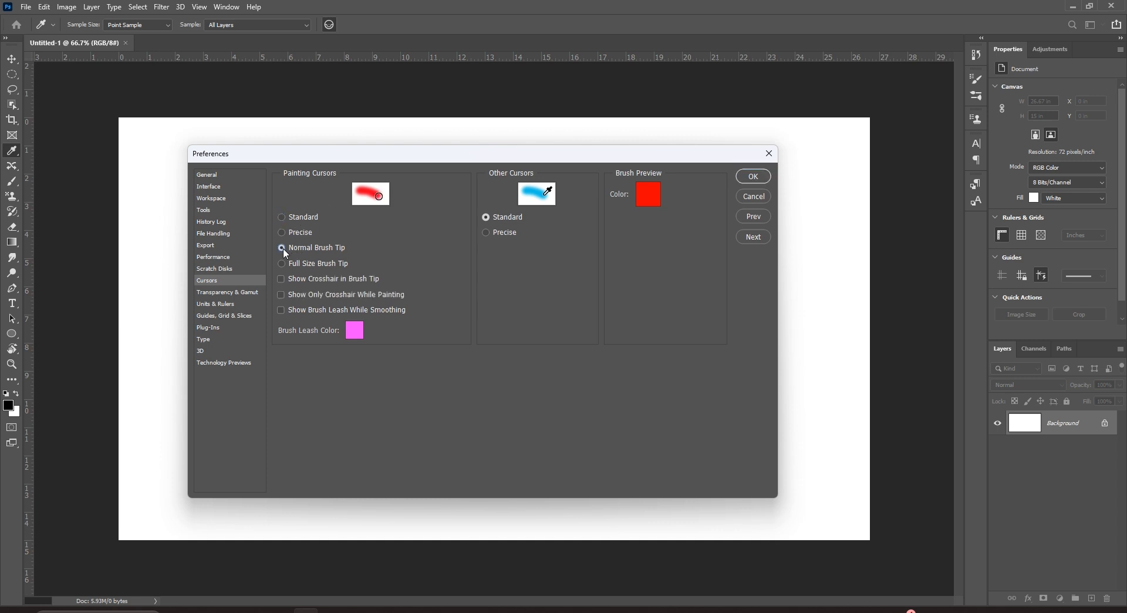
click(501, 233)
click(502, 218)
Review the Transparency & Gamut and Units & Rulers preferences, including the available ruler units.
click(219, 294)
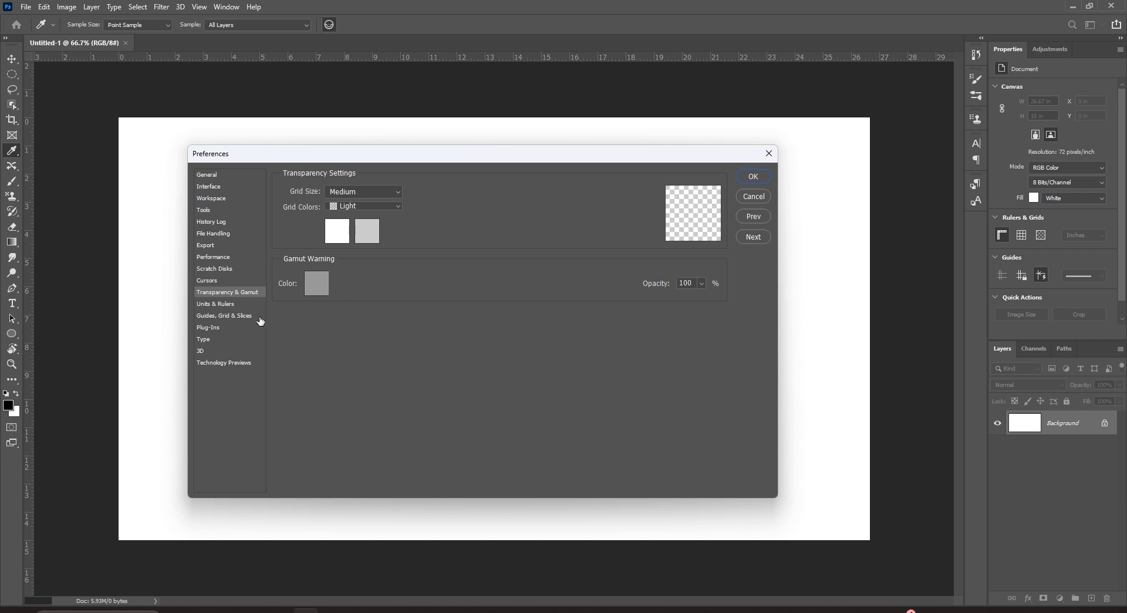
click(216, 305)
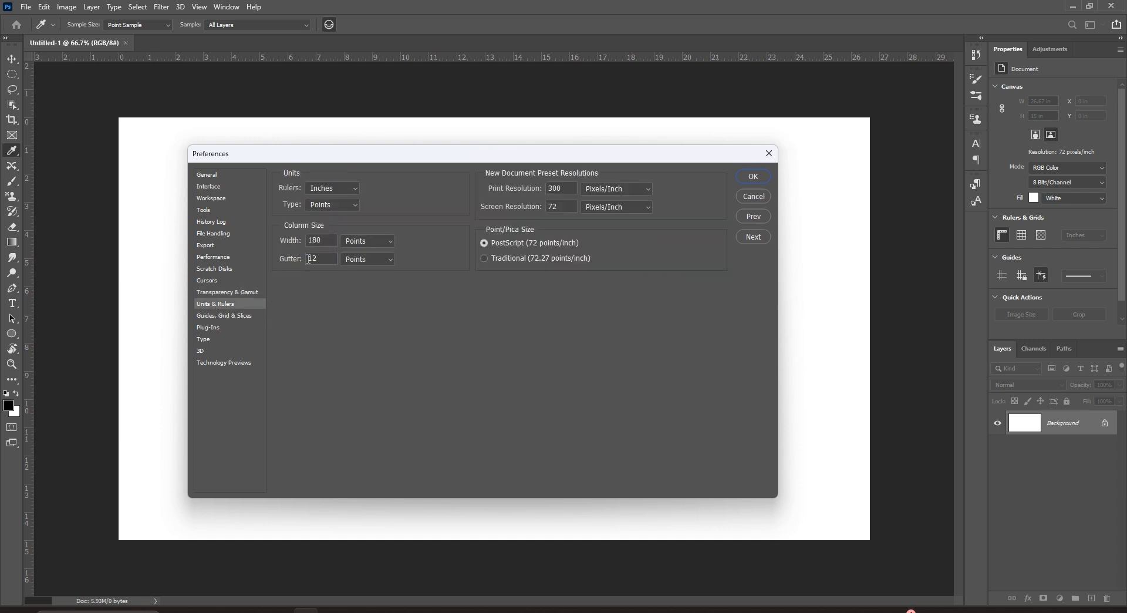
click(349, 193)
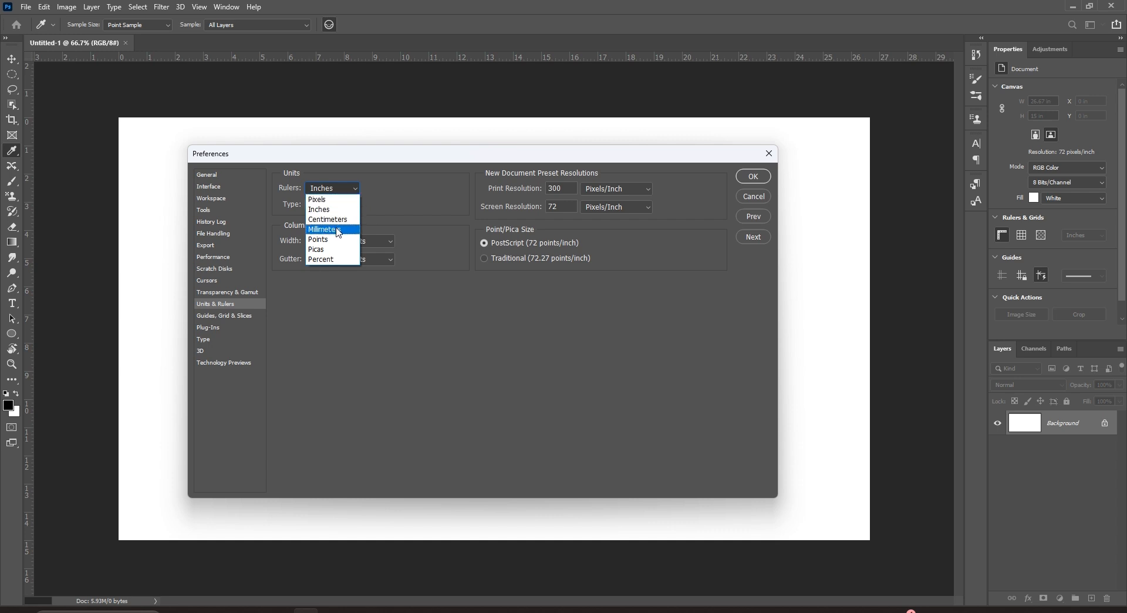
click(408, 190)
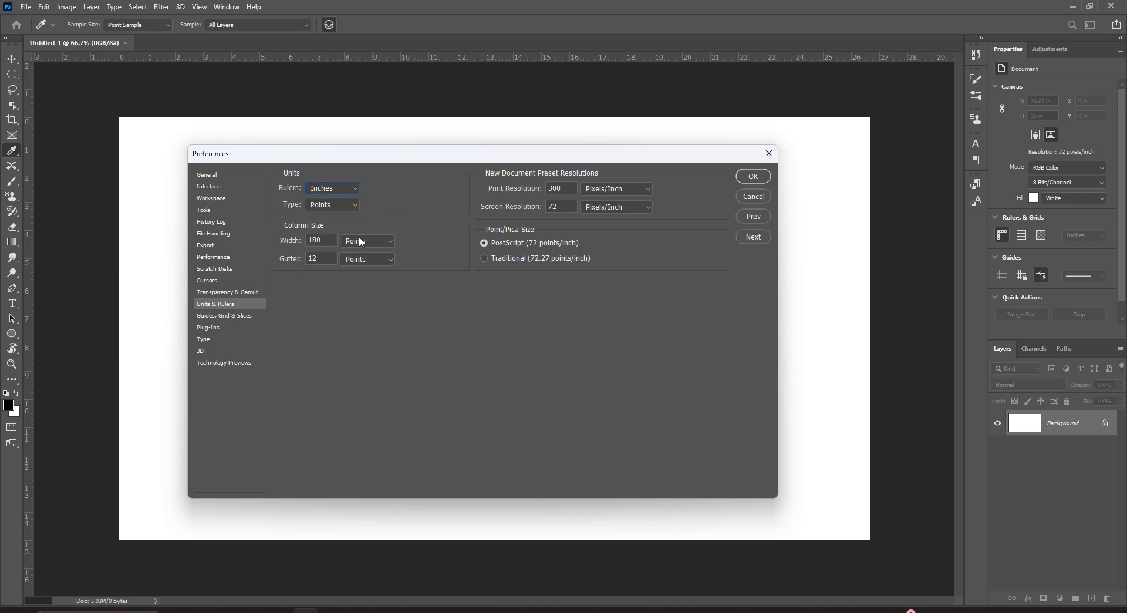
Review the Guides, Grid & Slices, Plug-Ins and Type preferences.
click(227, 317)
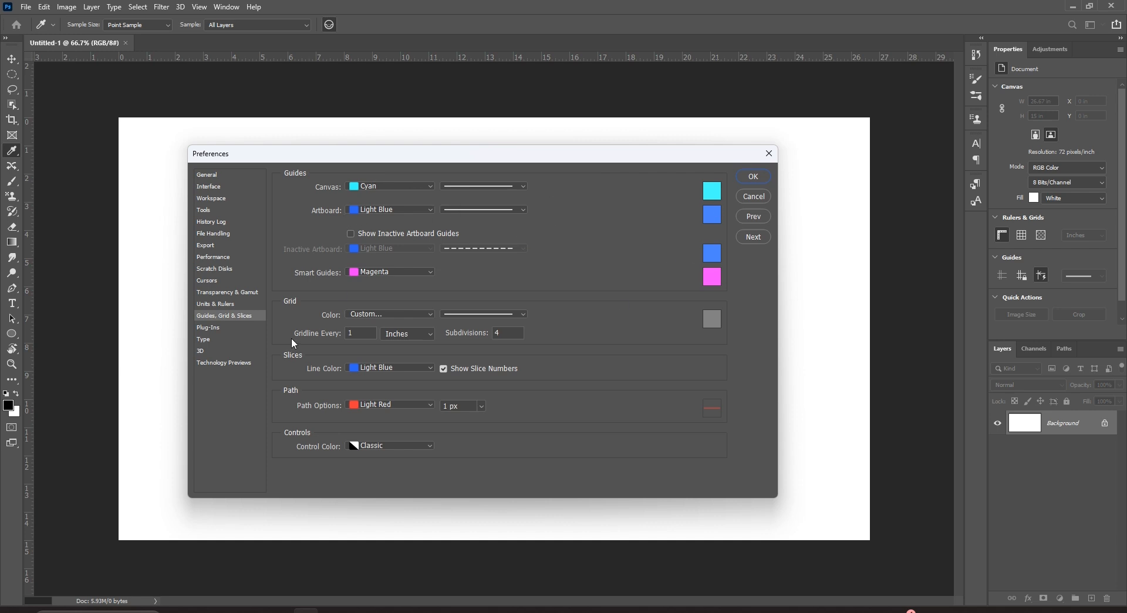
click(226, 329)
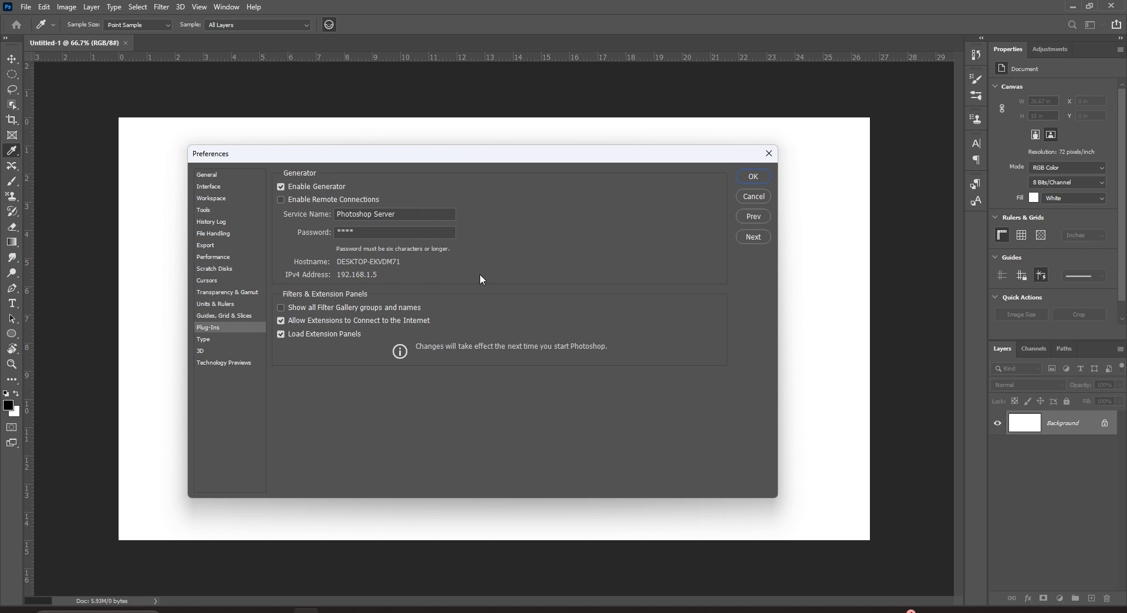
click(216, 341)
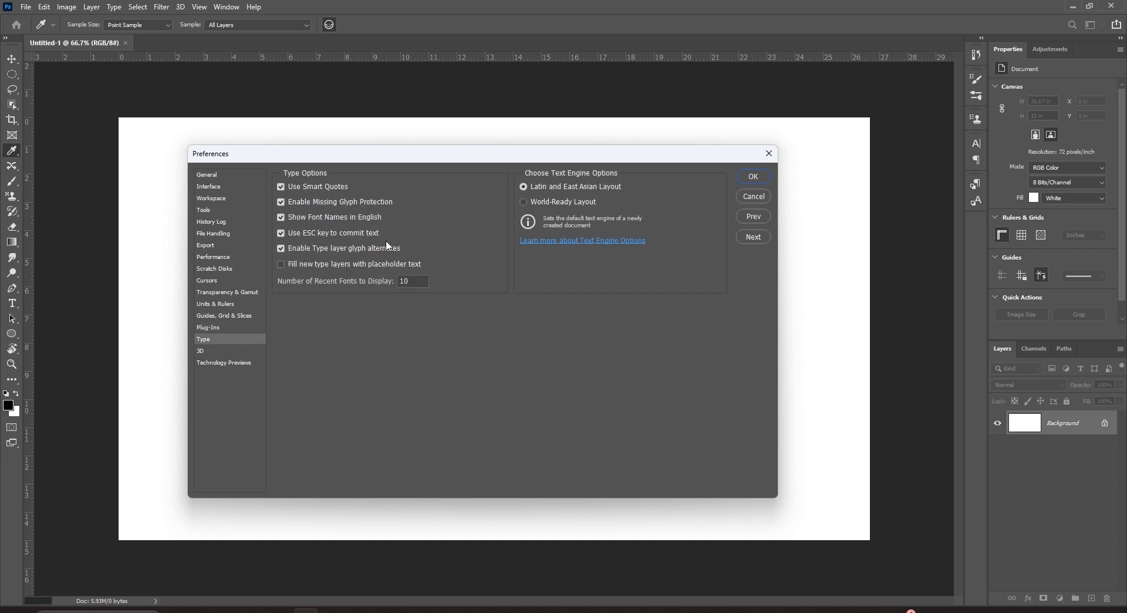
Review the 3D preferences, checking the VRAM allocation and the shadow quality and render tile size options.
click(226, 353)
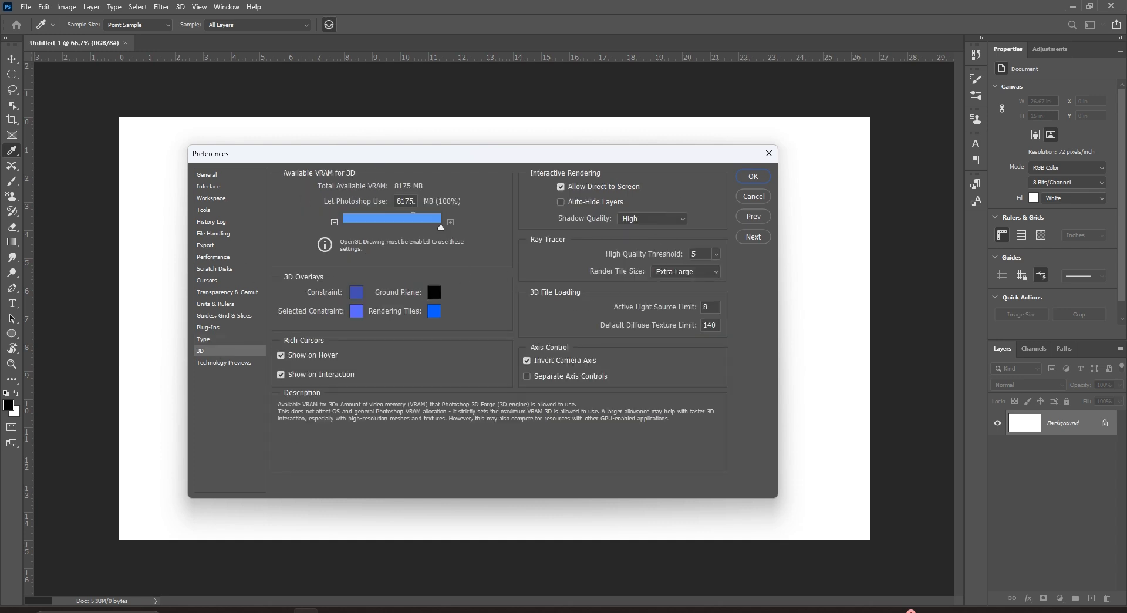
drag(415, 204, 394, 203)
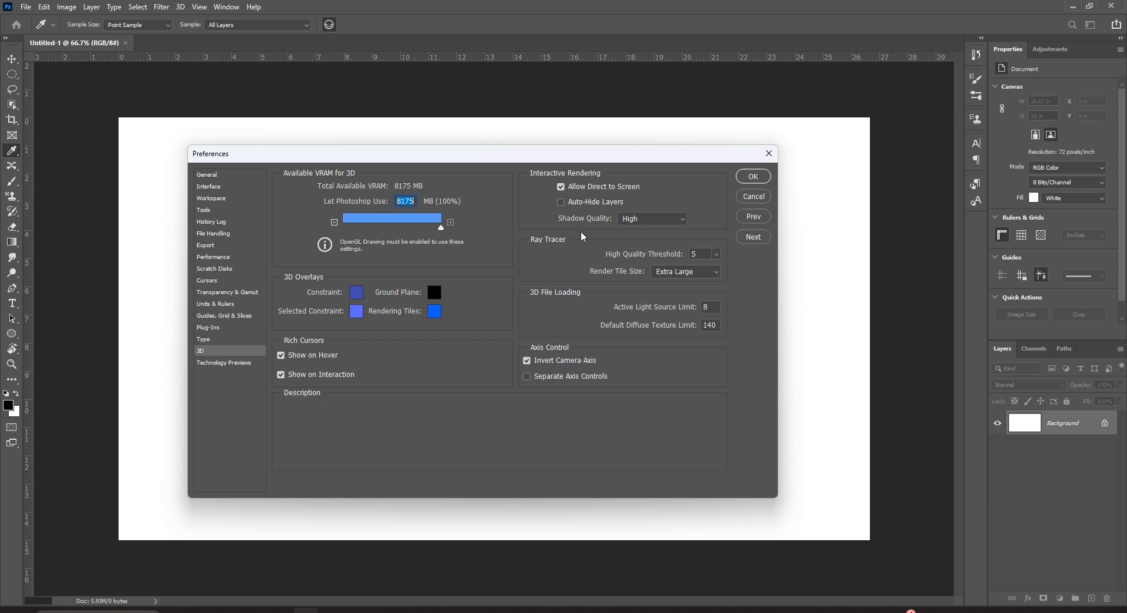
click(675, 221)
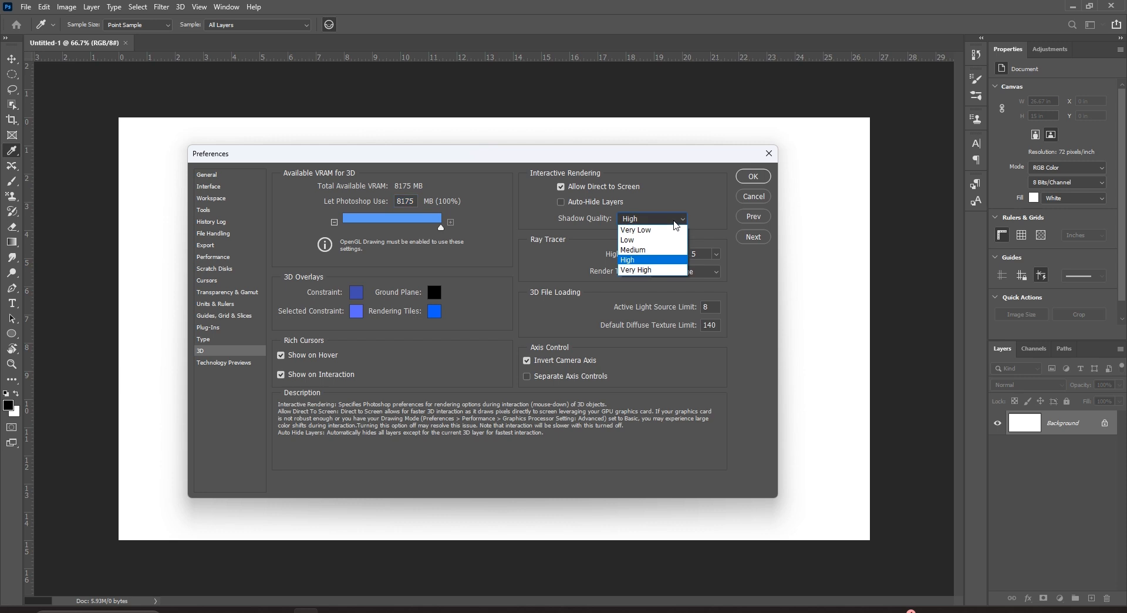
click(675, 222)
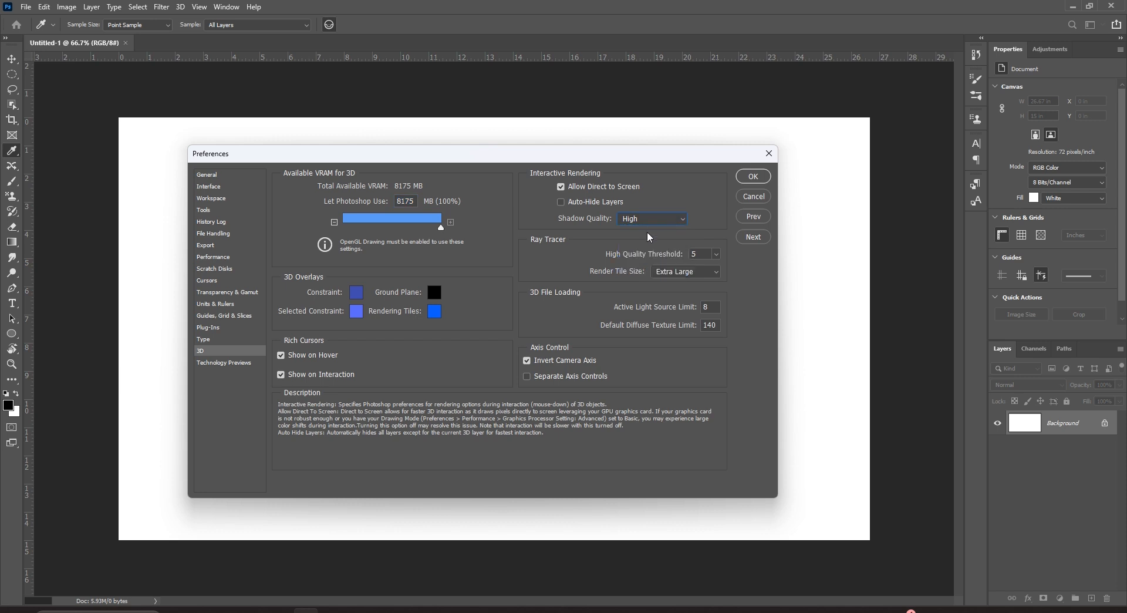
click(702, 274)
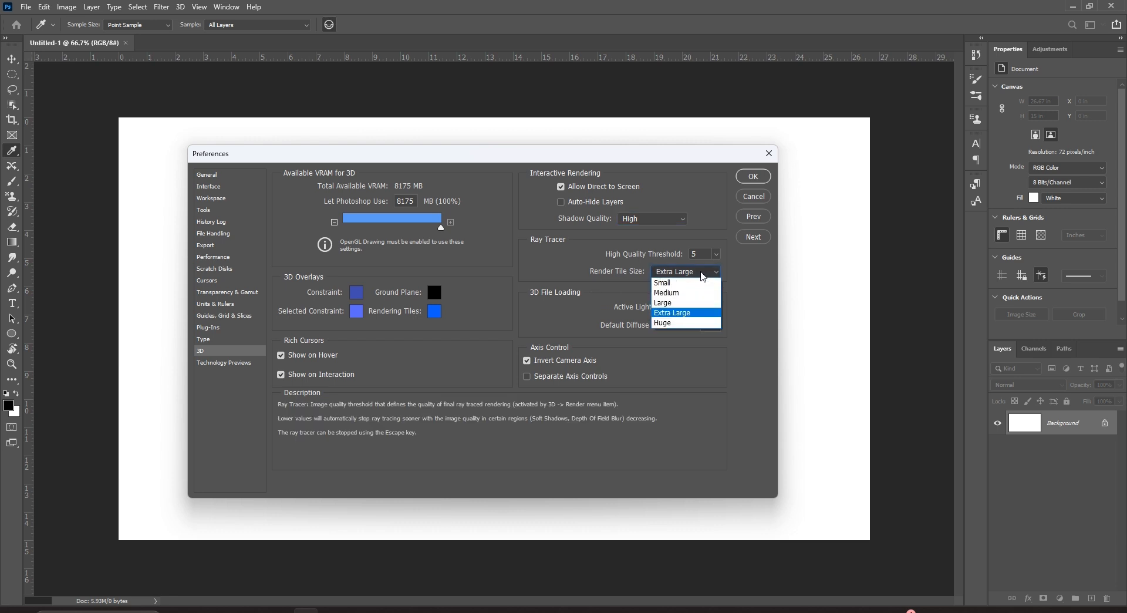
click(687, 313)
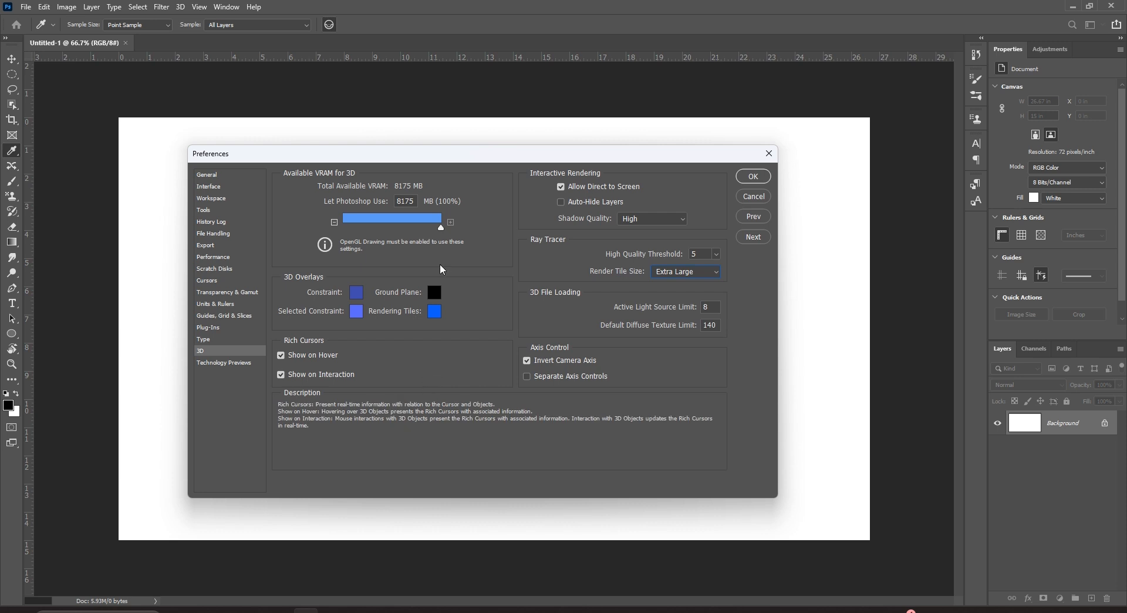
Open the Technology Previews preferences and examine the preview features offered there.
drag(428, 156, 452, 123)
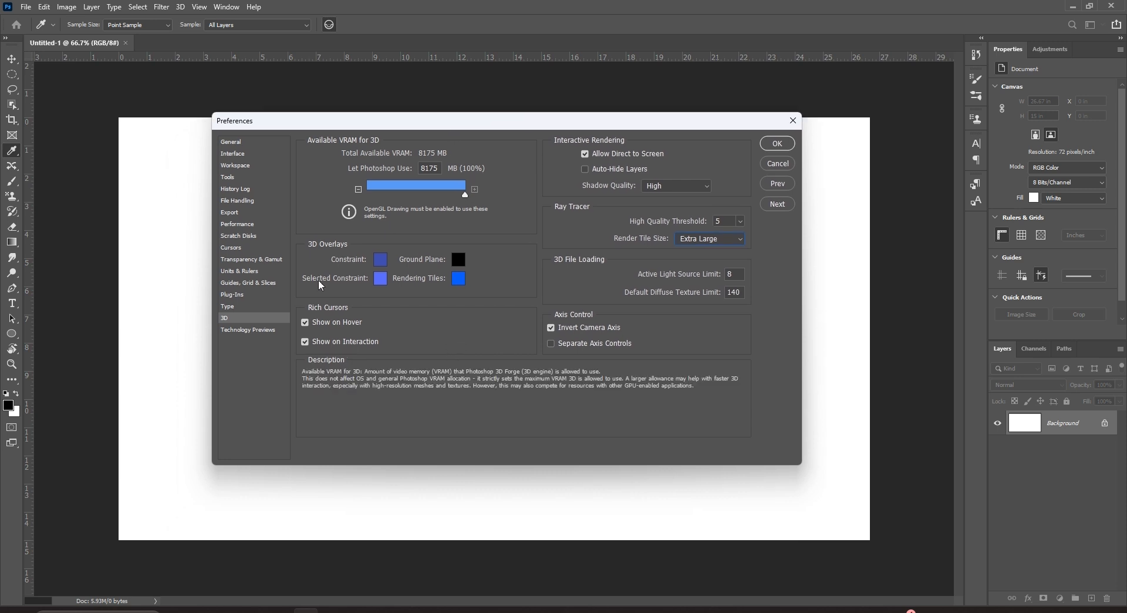
click(256, 334)
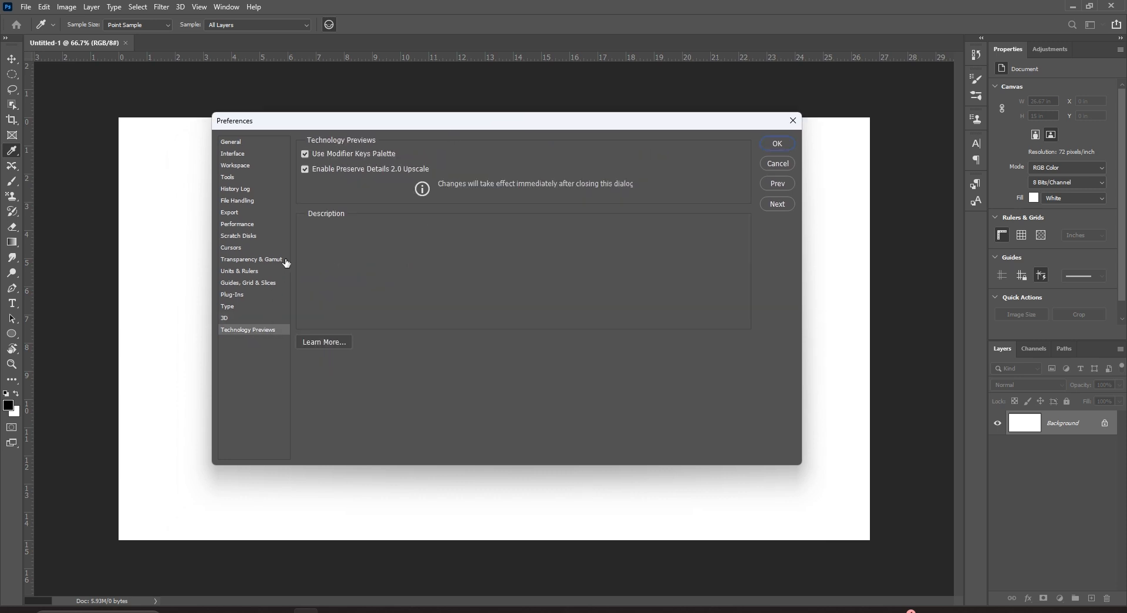
drag(288, 129, 255, 169)
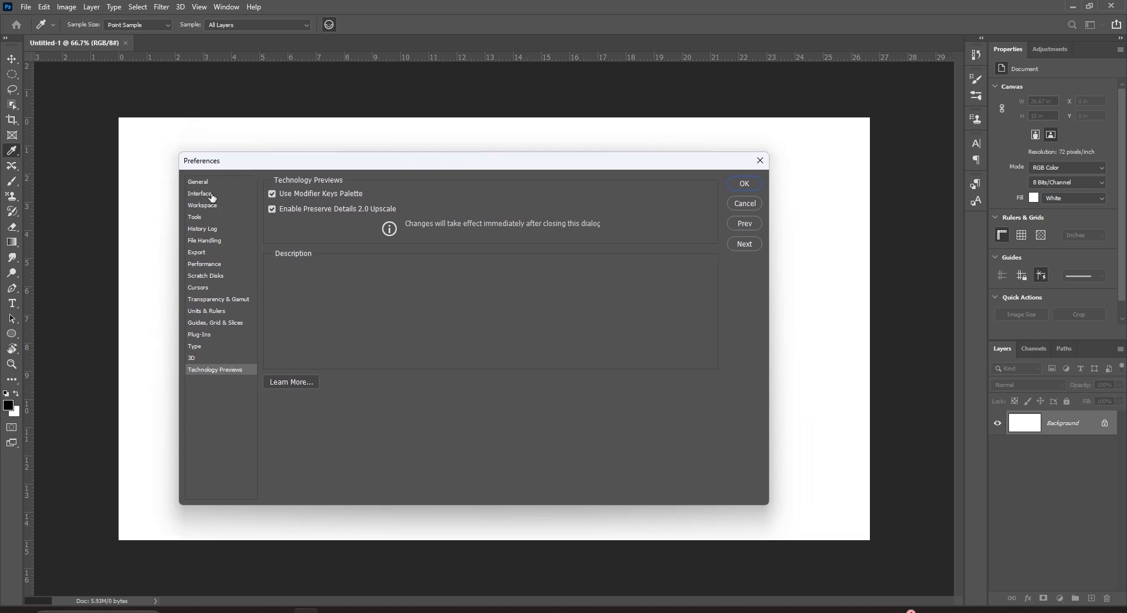
Recheck the Interface, File Handling and Export preferences, keeping PNG as the quick export format.
click(211, 196)
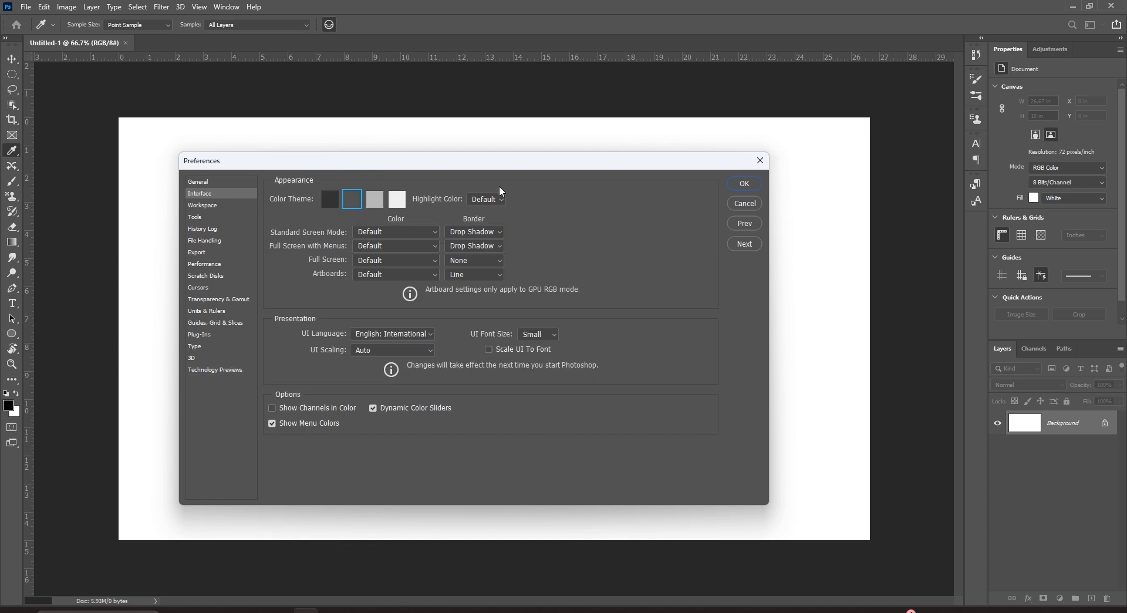
click(210, 242)
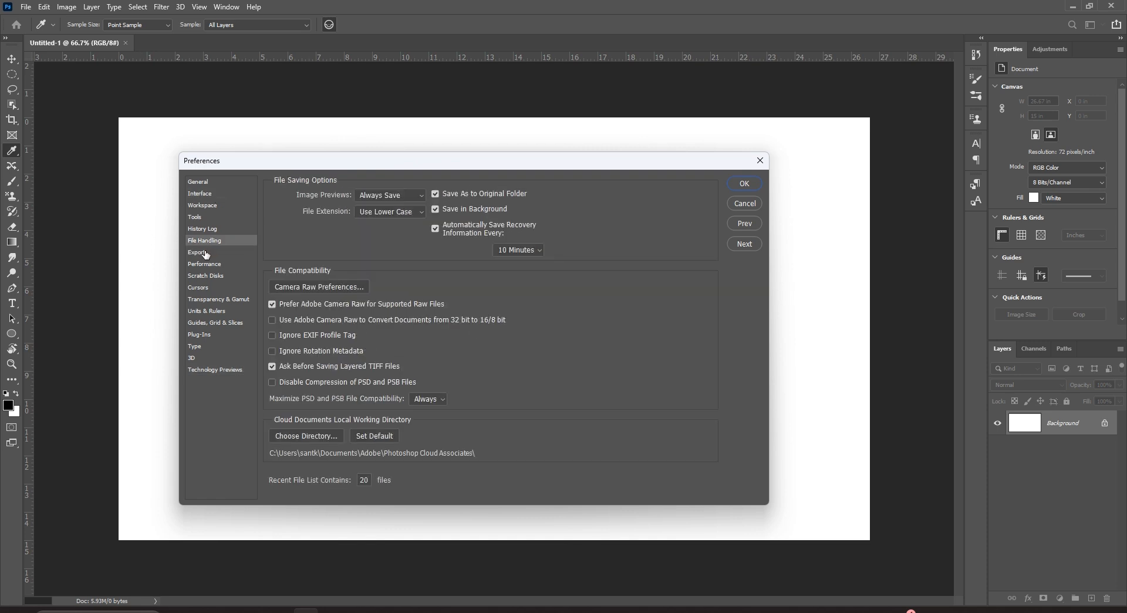
click(205, 253)
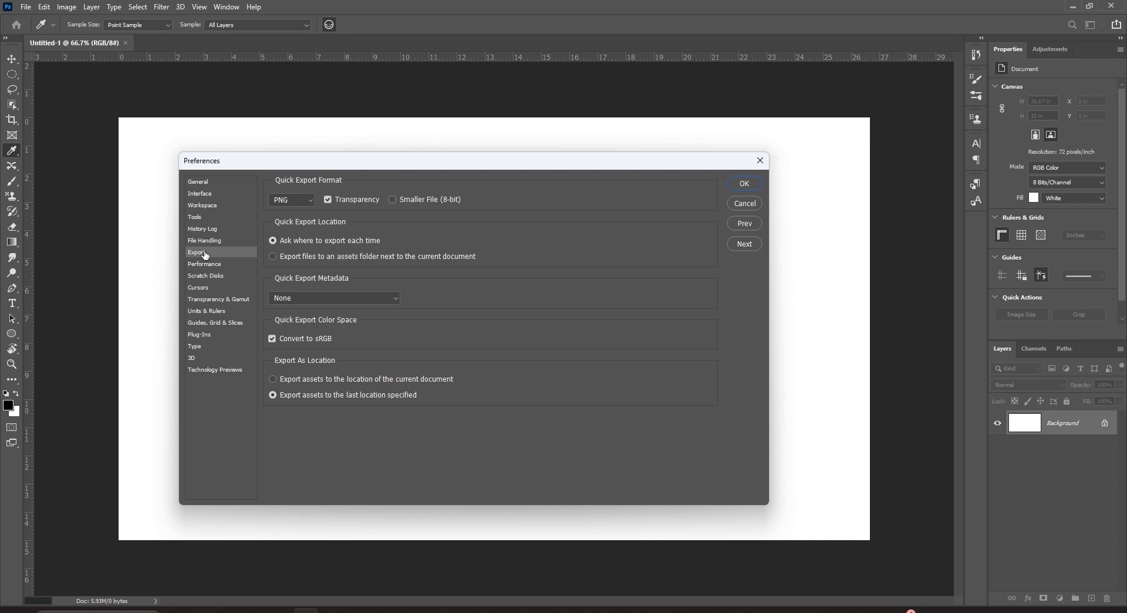
click(299, 204)
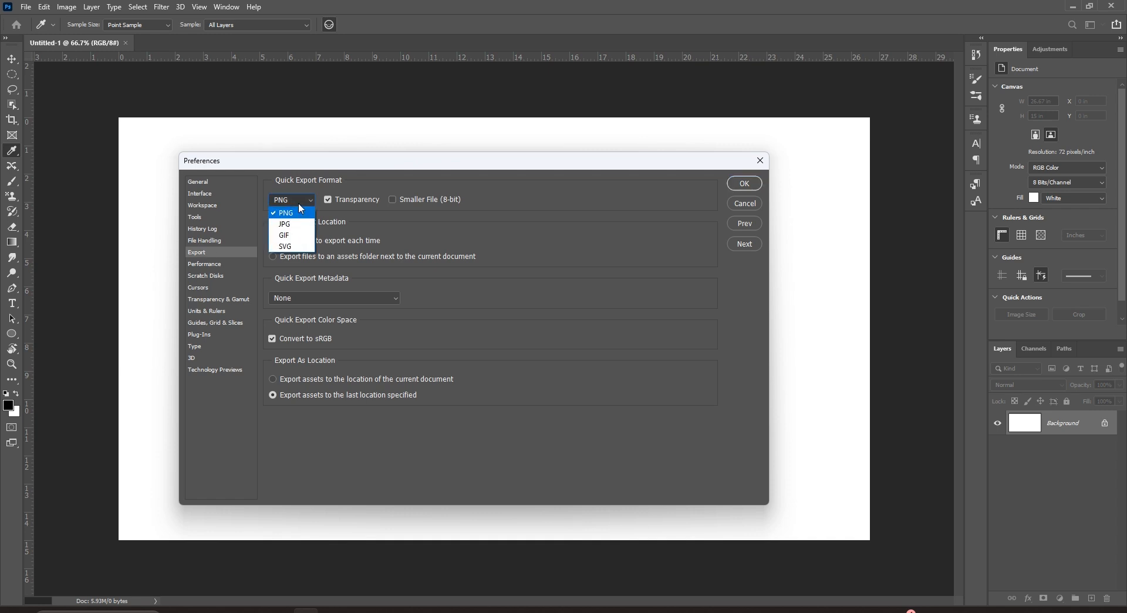
click(301, 213)
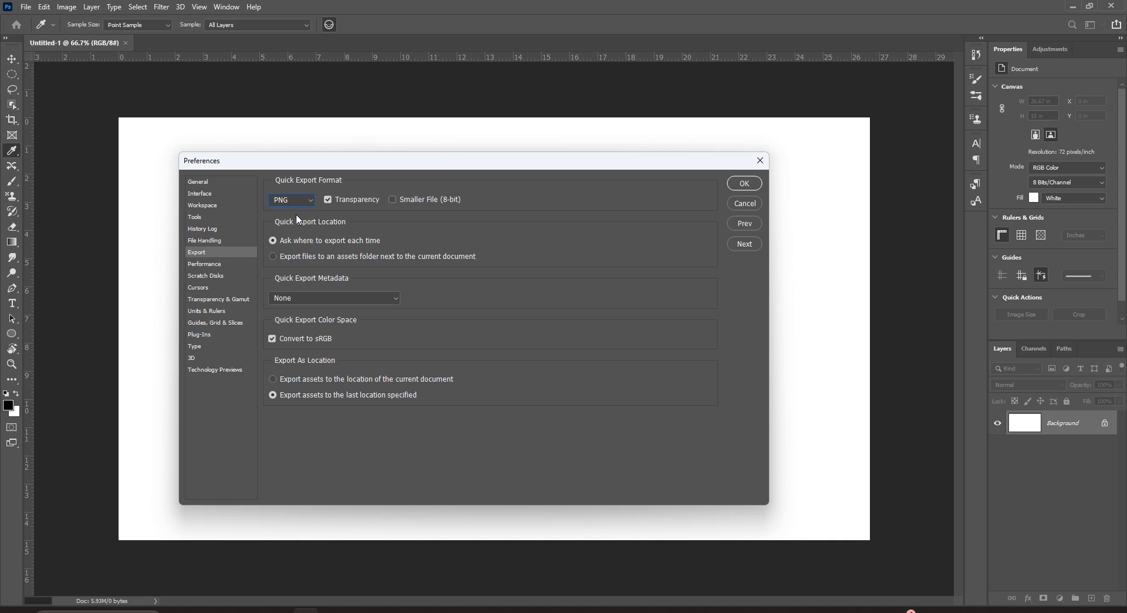
Return to the Performance preferences and recheck the memory usage and History States settings.
click(218, 265)
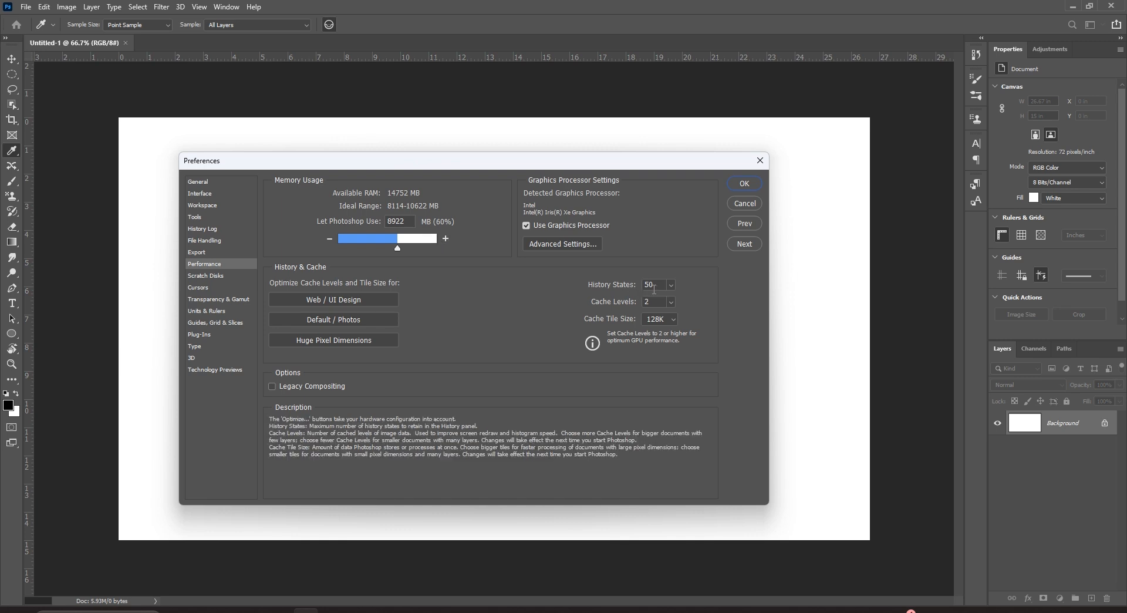
drag(506, 165, 540, 146)
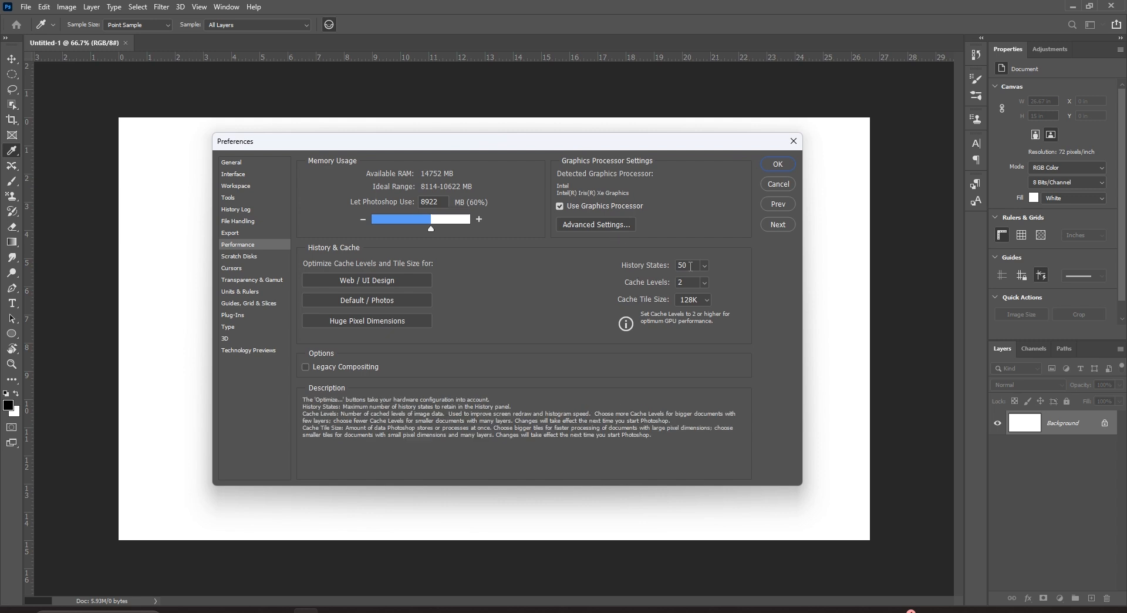
Recheck the Scratch Disks preferences, looking at which drives are active and their free space.
click(239, 257)
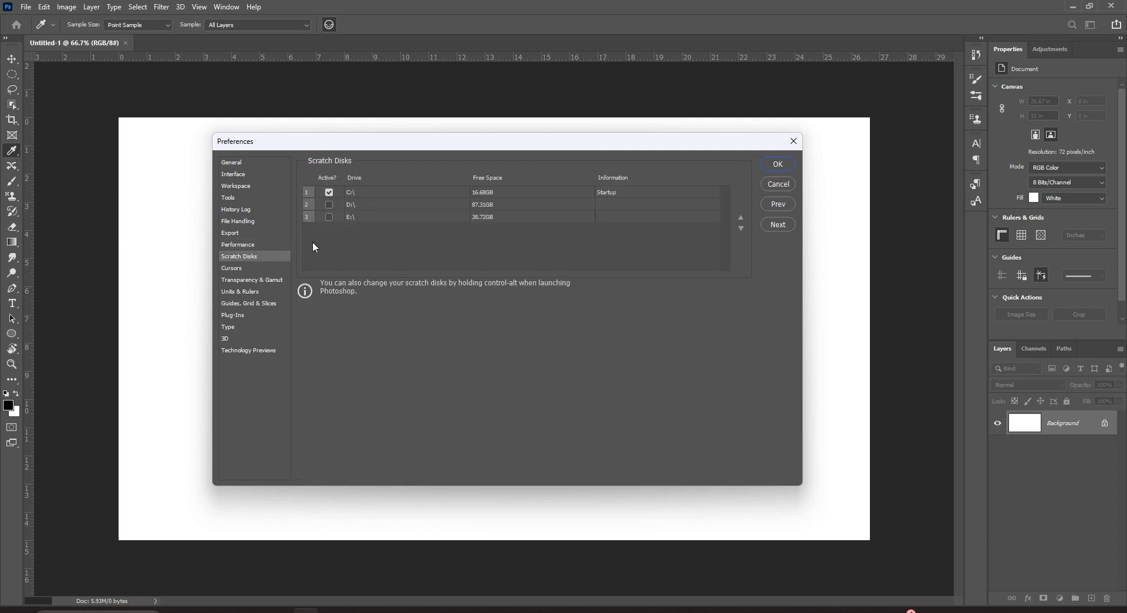
drag(428, 141, 406, 170)
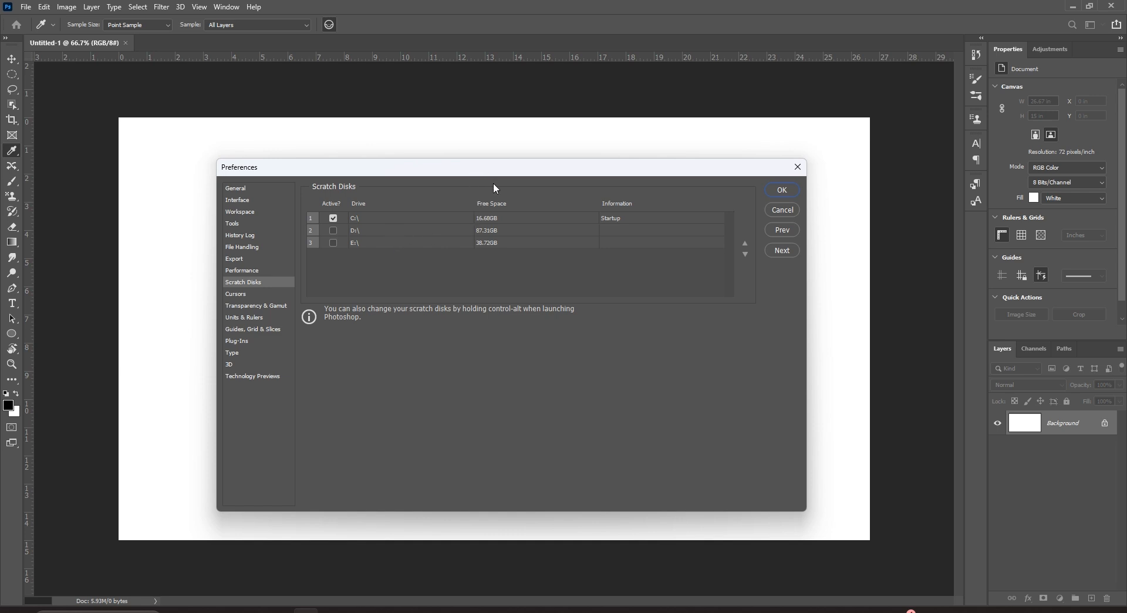
drag(617, 173, 596, 173)
Return to the General preferences, accept the preference settings and activate the Move tool.
click(226, 190)
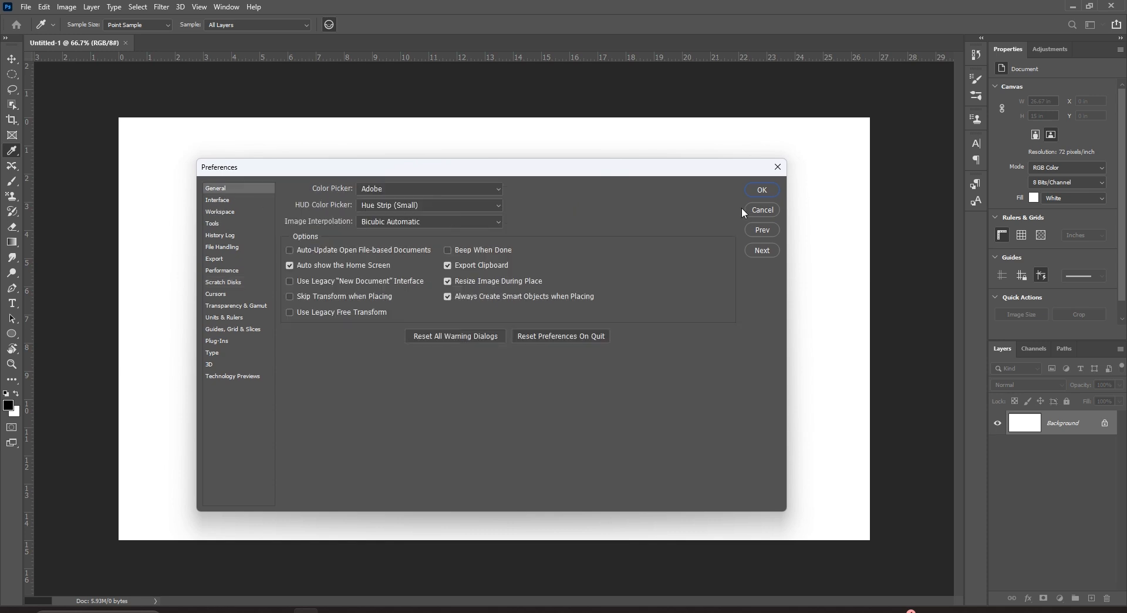
drag(615, 169, 640, 168)
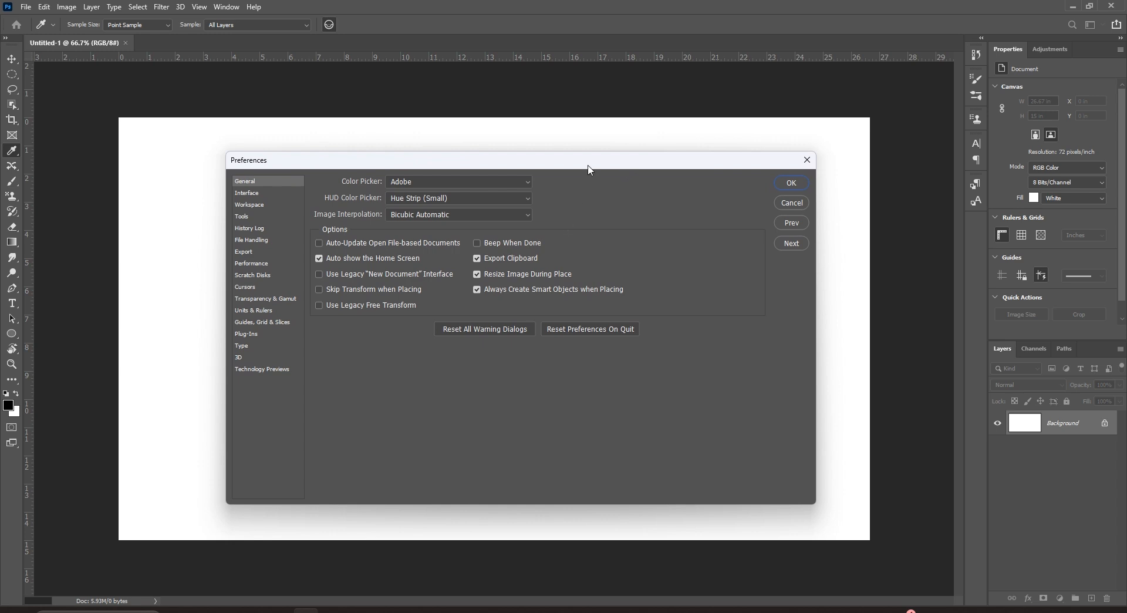
drag(590, 170, 576, 171)
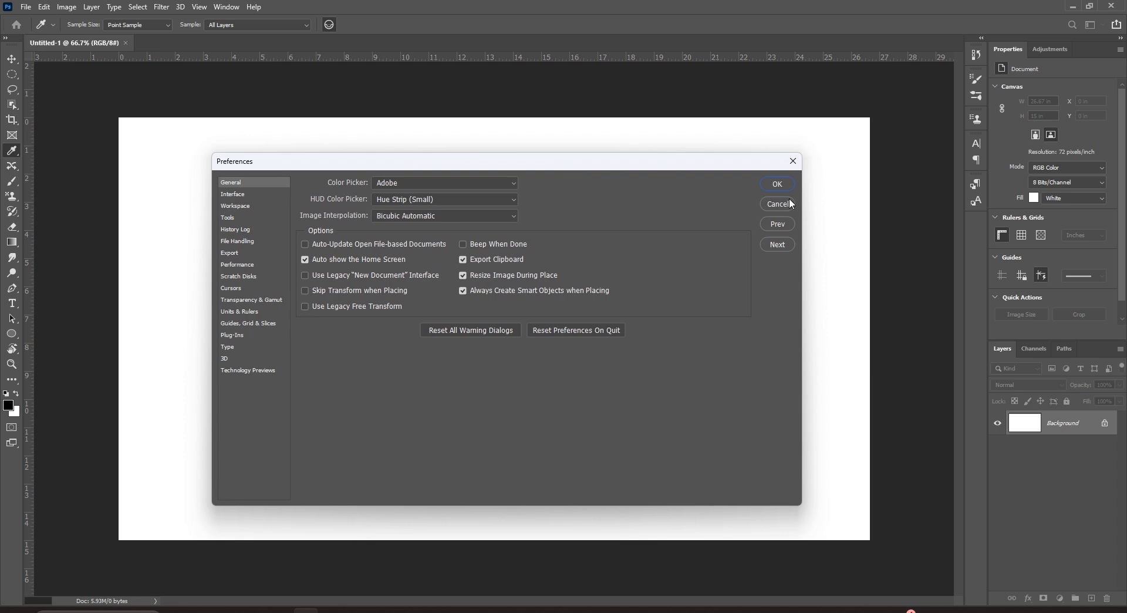
click(776, 184)
key(v)
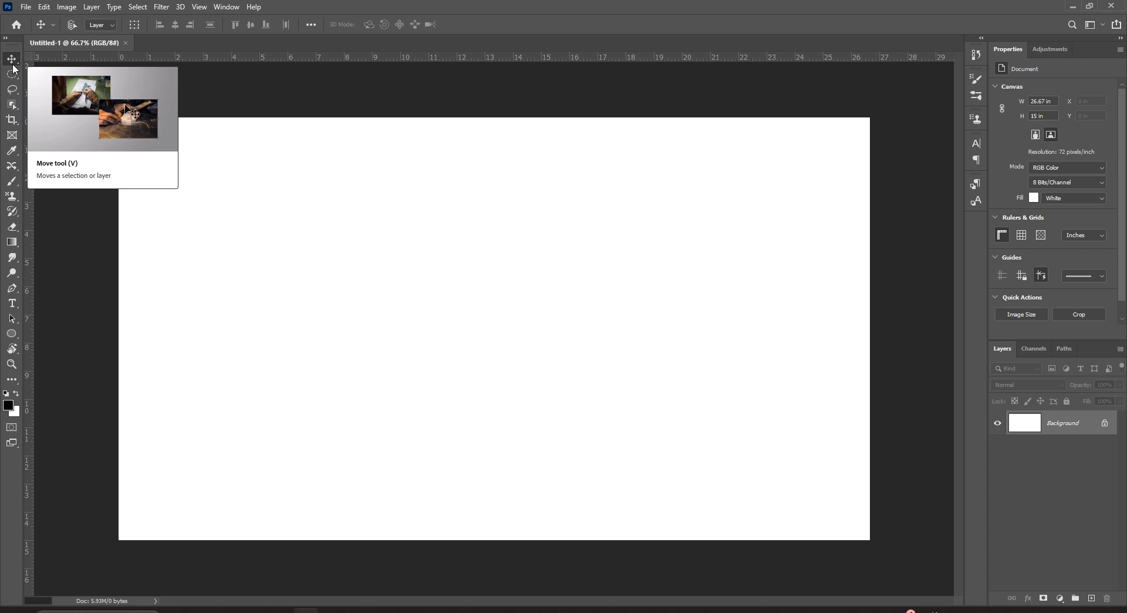
Open the keyboard shortcut settings for Application Menus and expand the File commands to view their shortcuts.
click(25, 8)
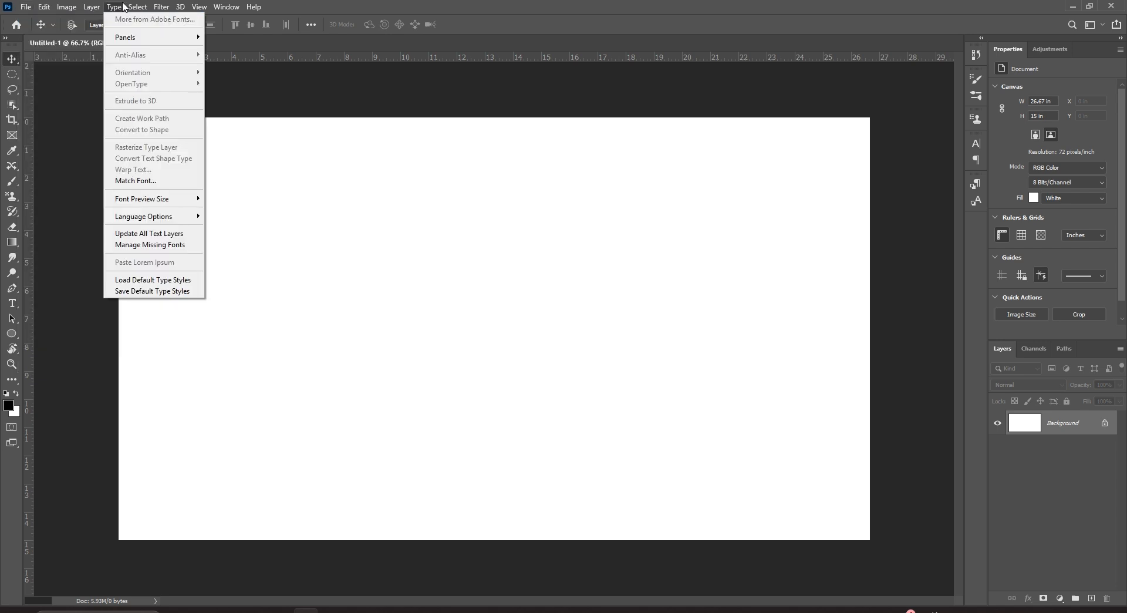
mouse_move(91, 7)
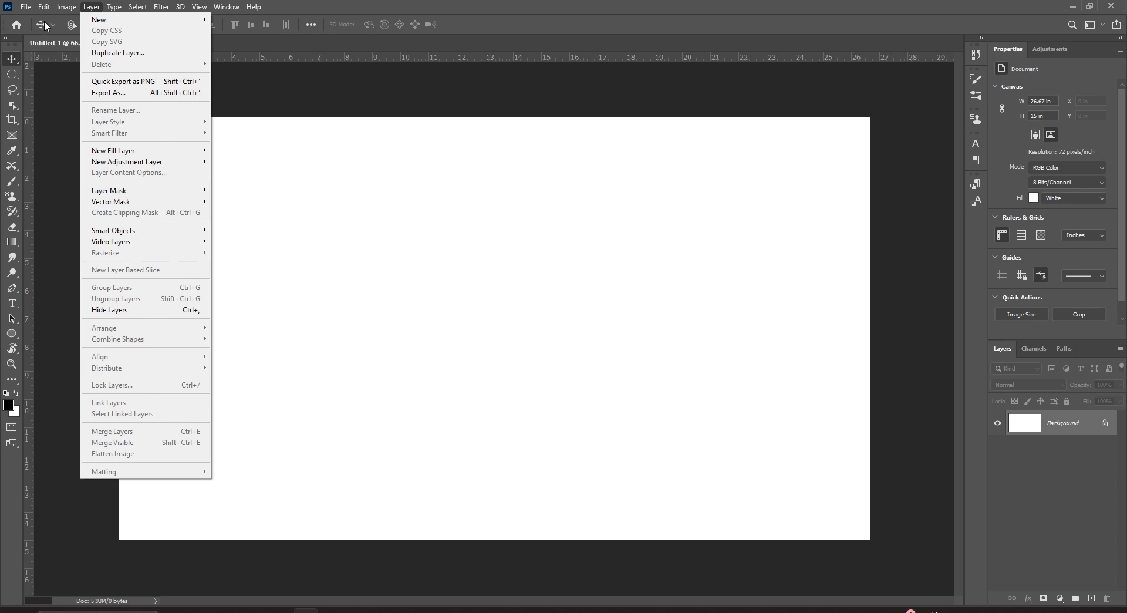
mouse_move(45, 11)
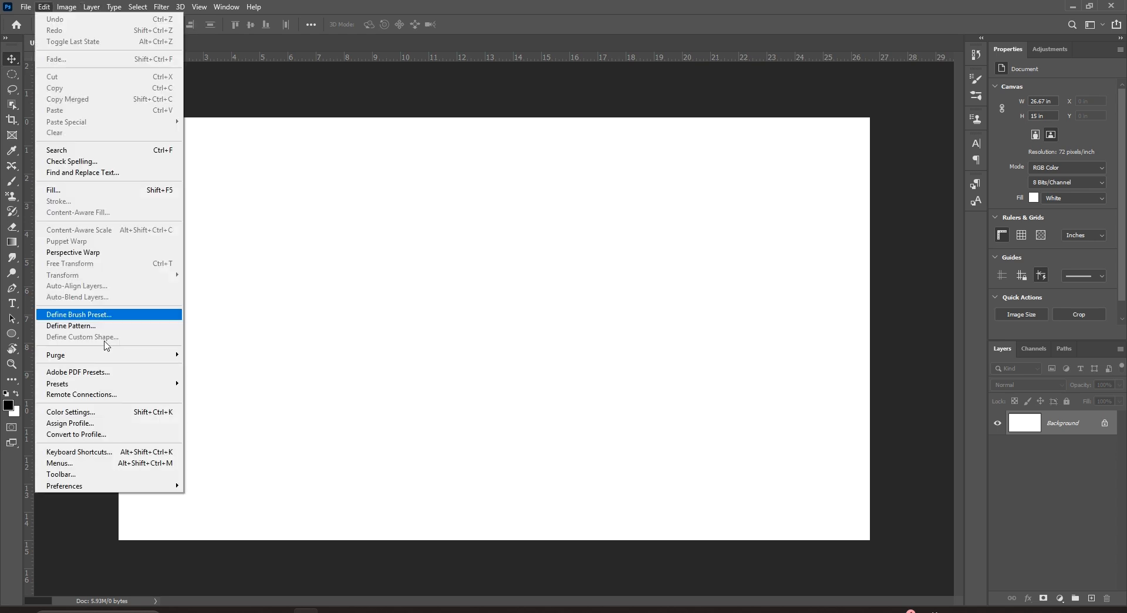
click(109, 455)
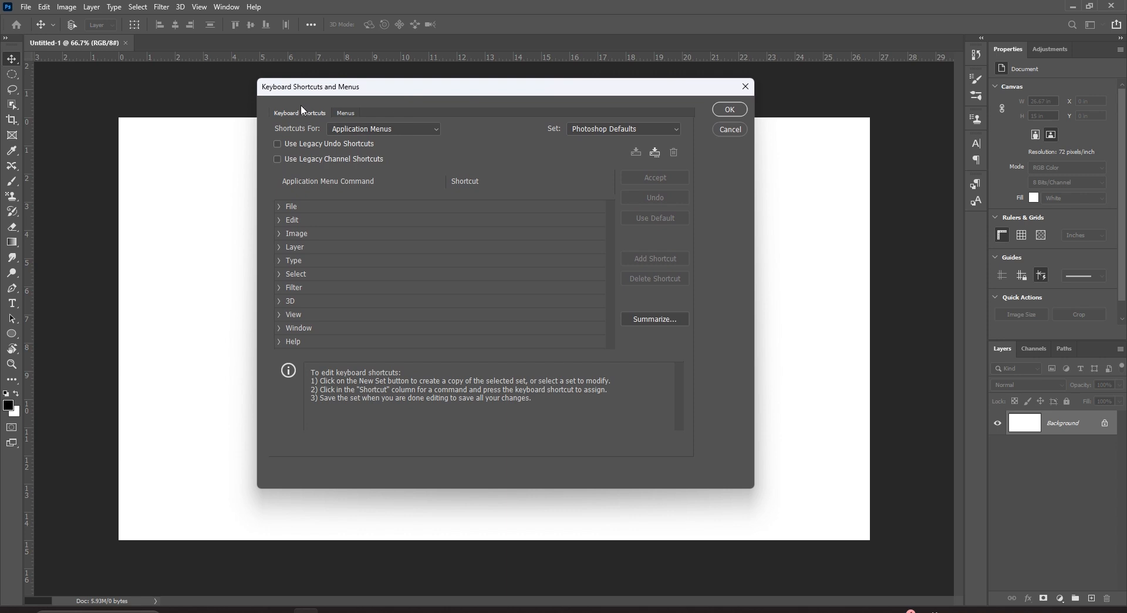
click(413, 128)
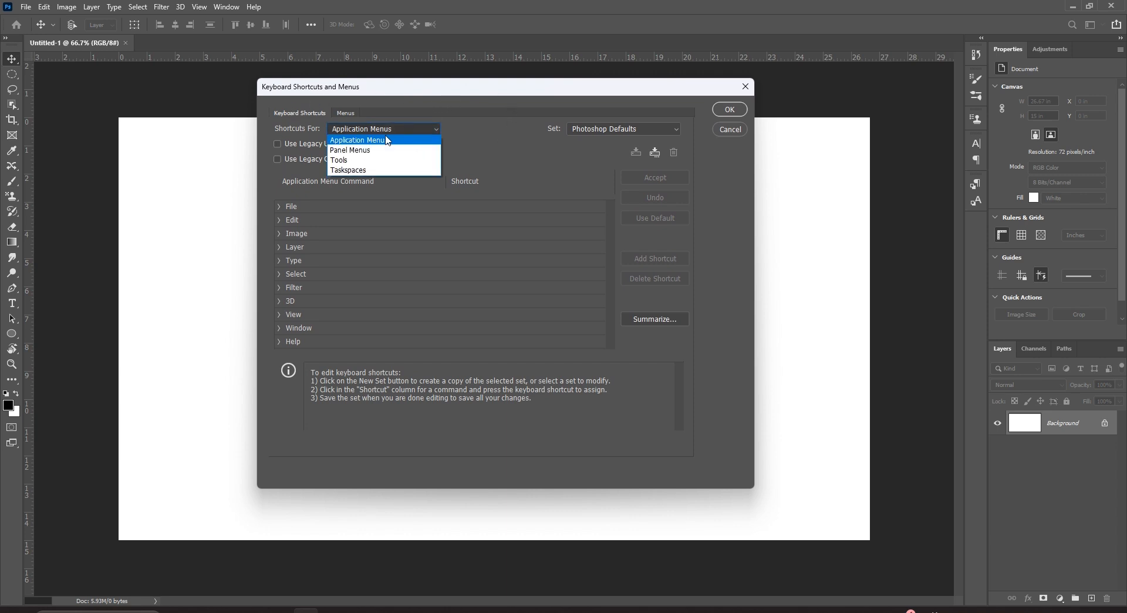
click(378, 144)
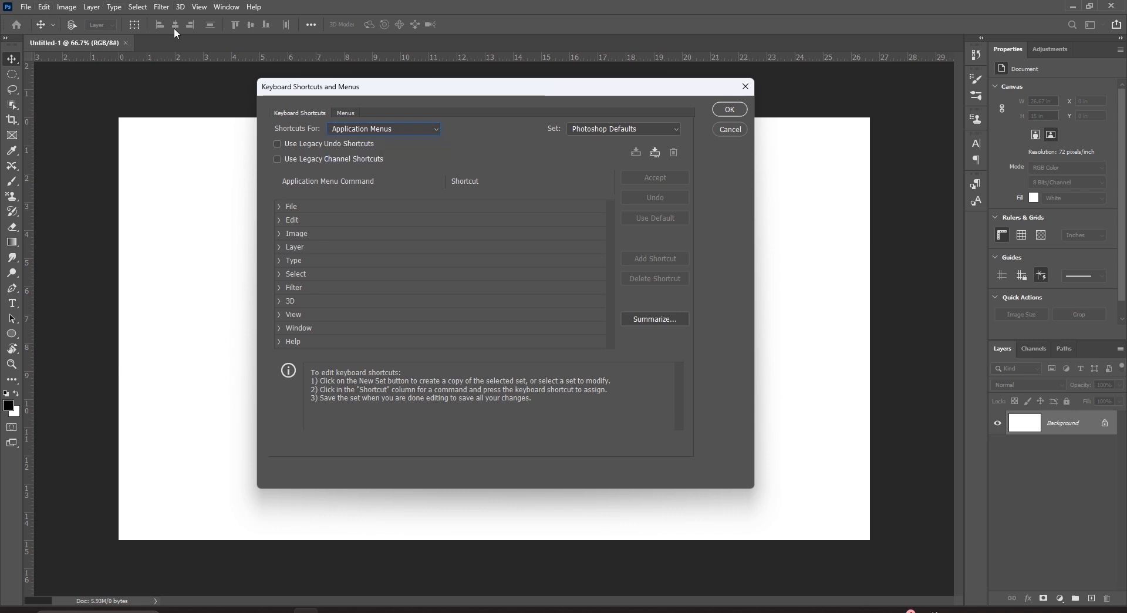
click(281, 209)
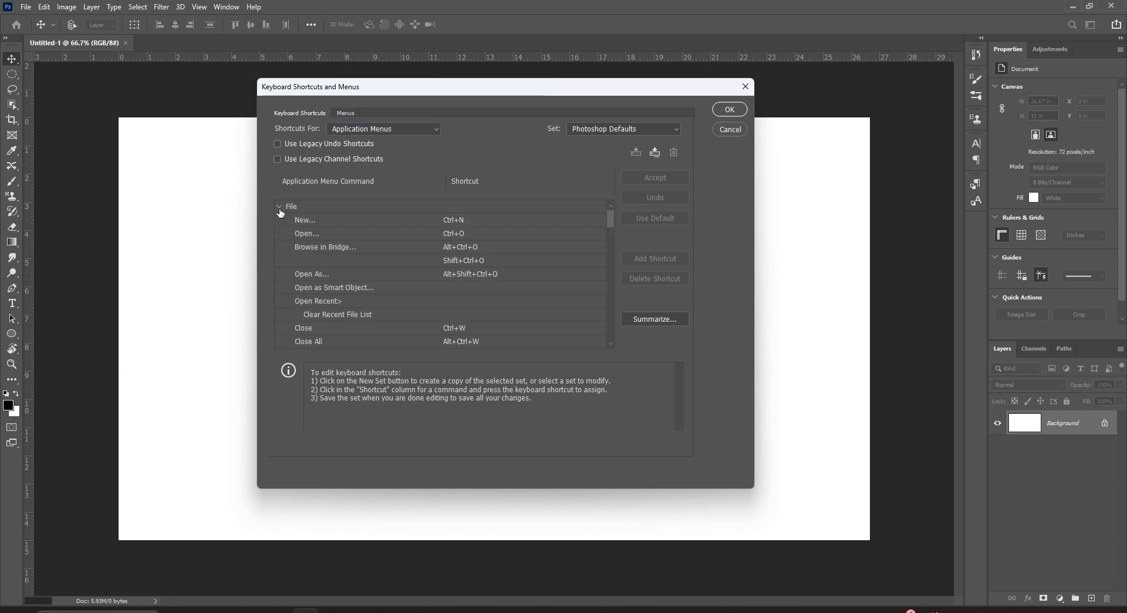
Try Ctrl+M and Alt+Shift+Ctrl+H as the shortcut for the Open command under File.
click(464, 222)
click(318, 237)
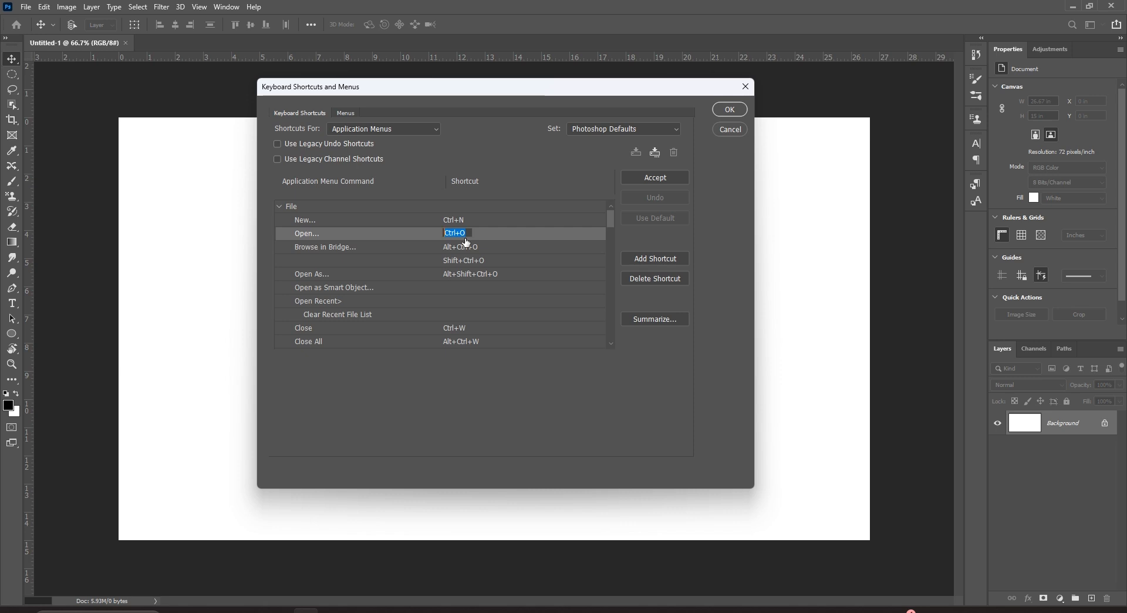
key(ctrl+m)
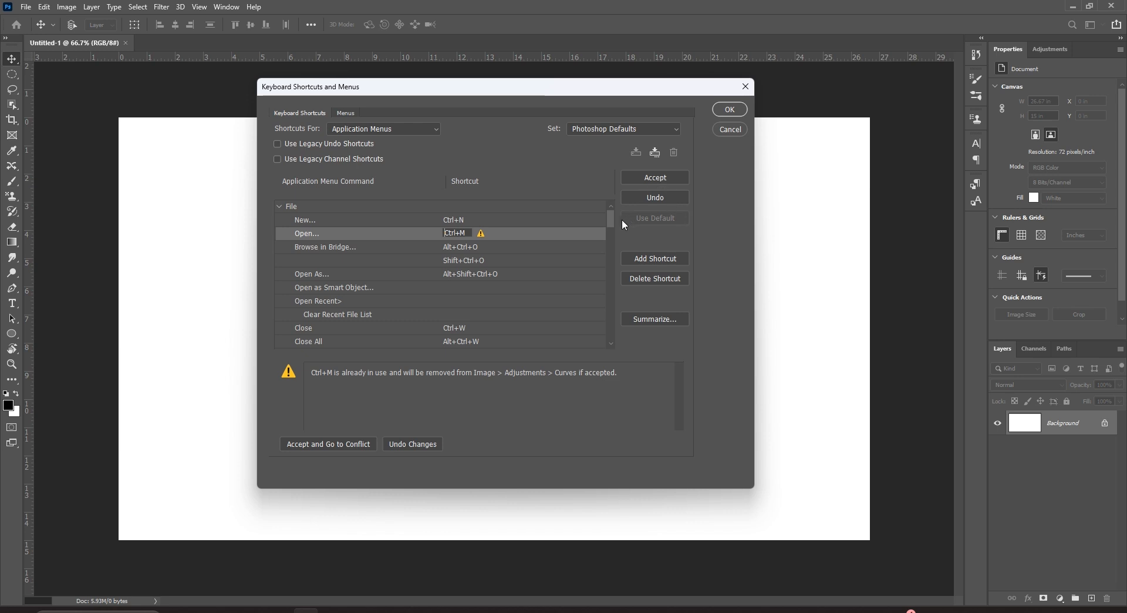
double_click(470, 234)
key(ctrl+alt+shift+h)
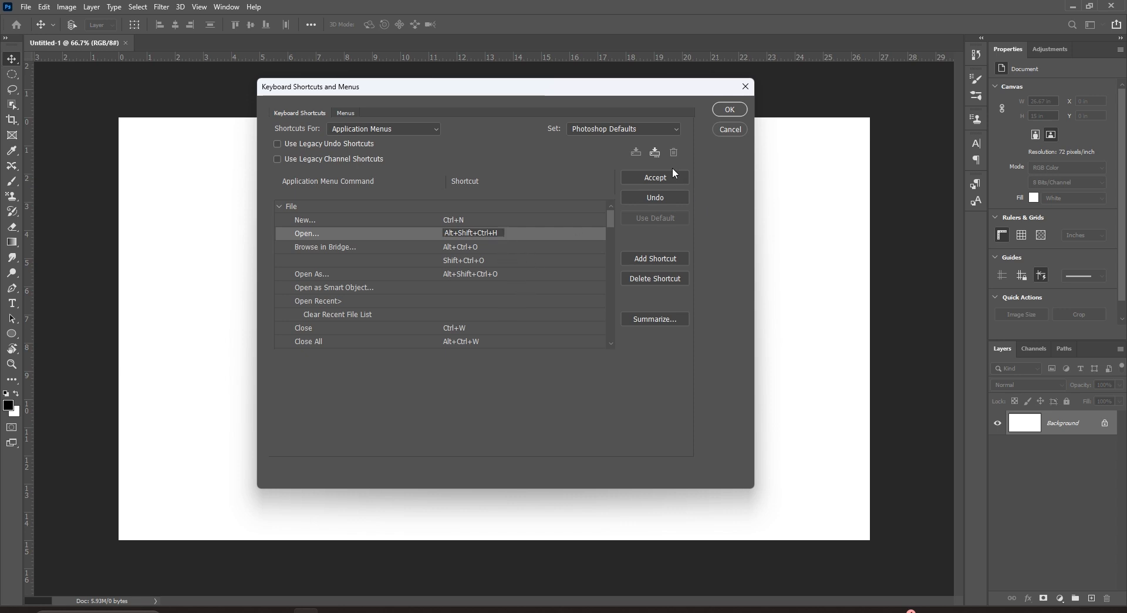
Undo and redo the Open command's shortcut change, and set the shortcut back to Ctrl+O.
click(653, 198)
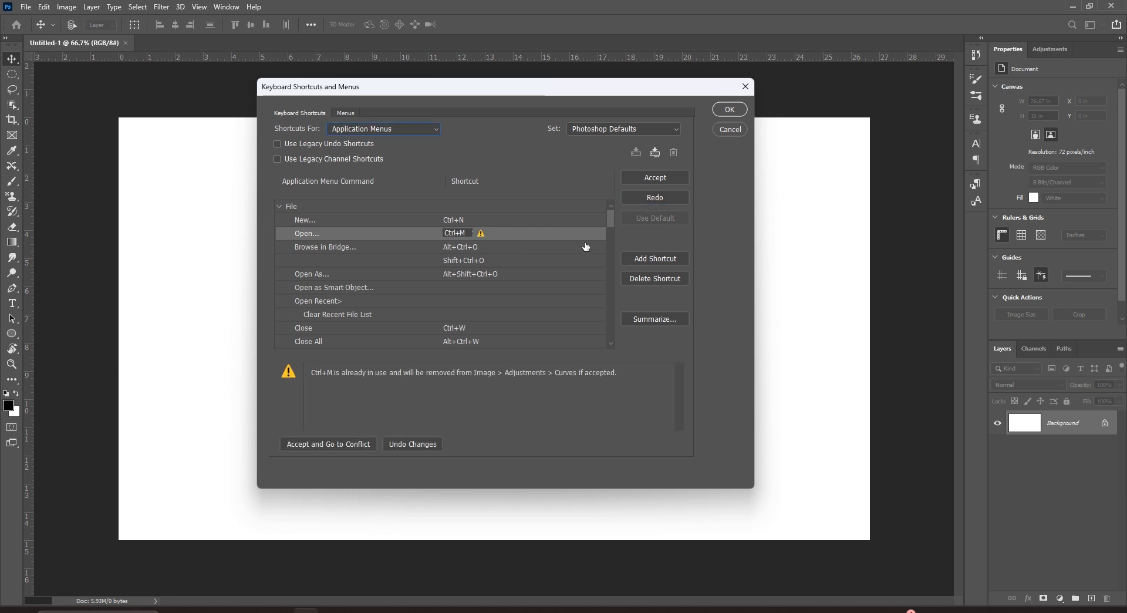
click(655, 198)
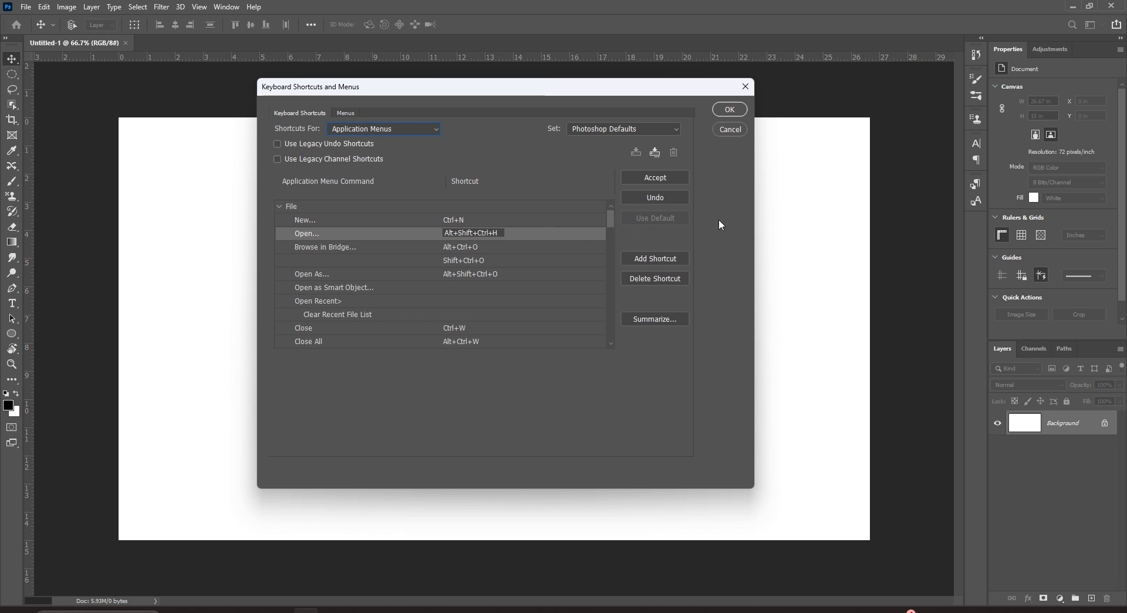
click(451, 232)
key(ctrl+o)
click(449, 317)
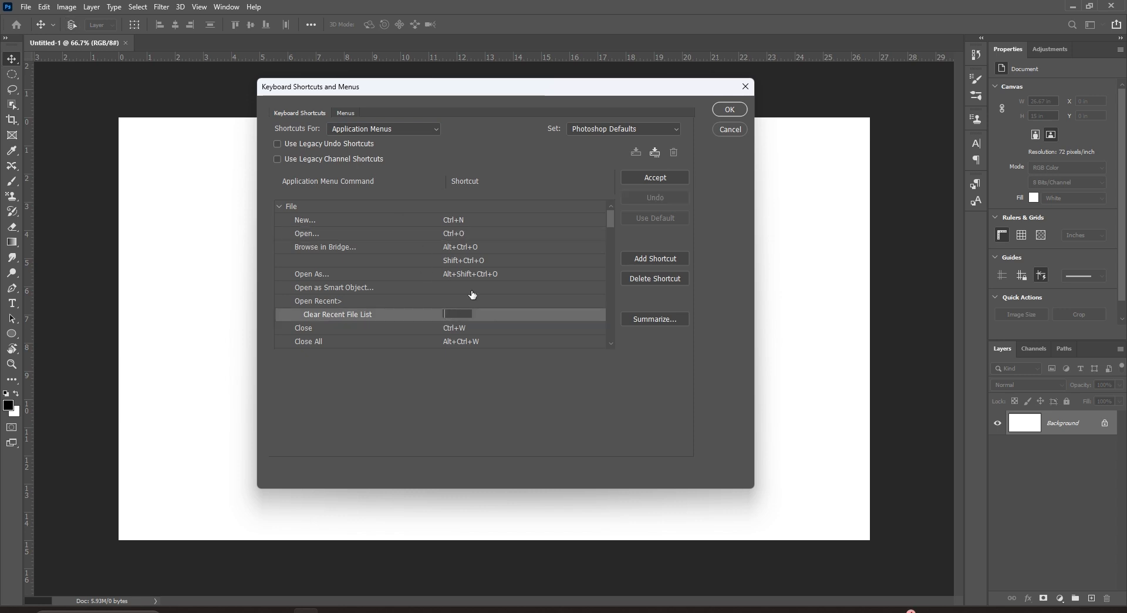
Check the shortcuts of the Open and New commands and look through the remaining File commands.
click(483, 235)
click(481, 224)
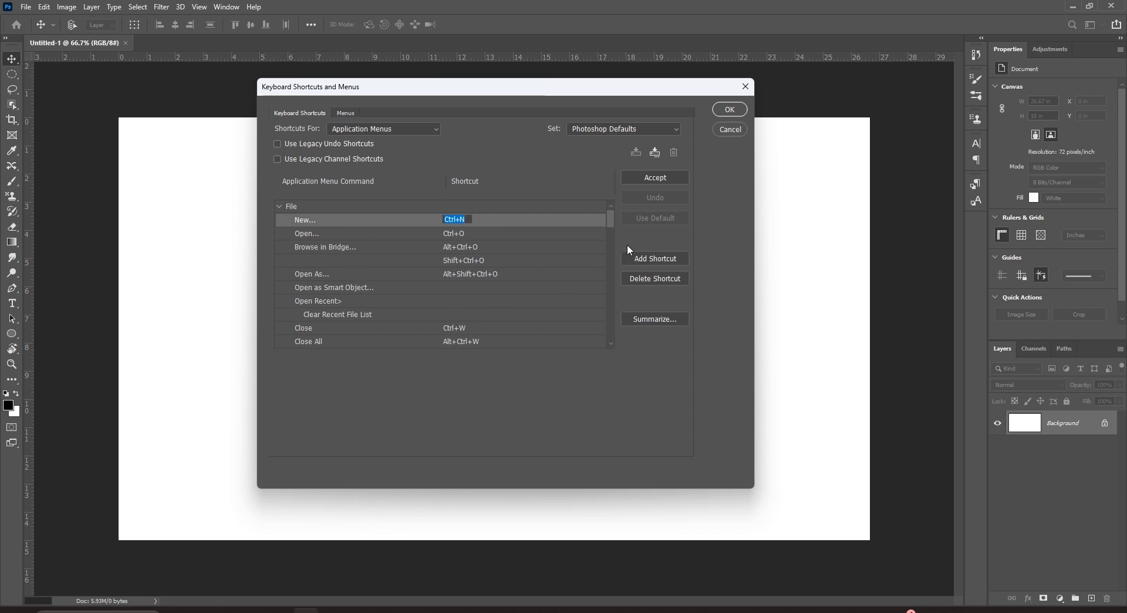
click(608, 224)
scroll(609, 236, down, 1)
drag(607, 231, 603, 313)
Show the shortcuts for Panel Menus and expand the Adjustments commands.
click(385, 130)
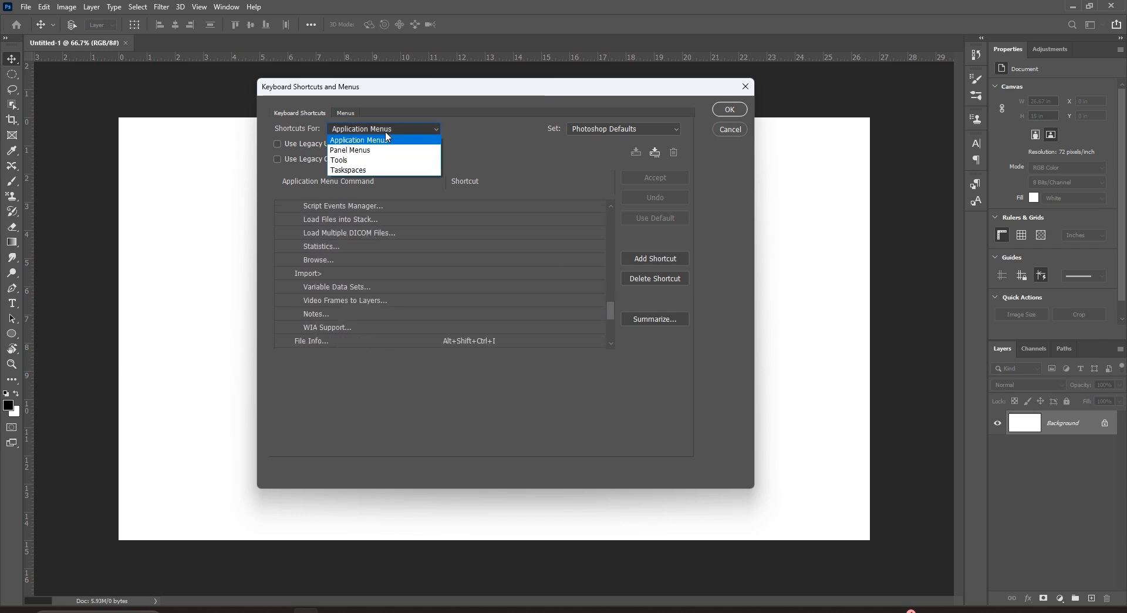
click(381, 150)
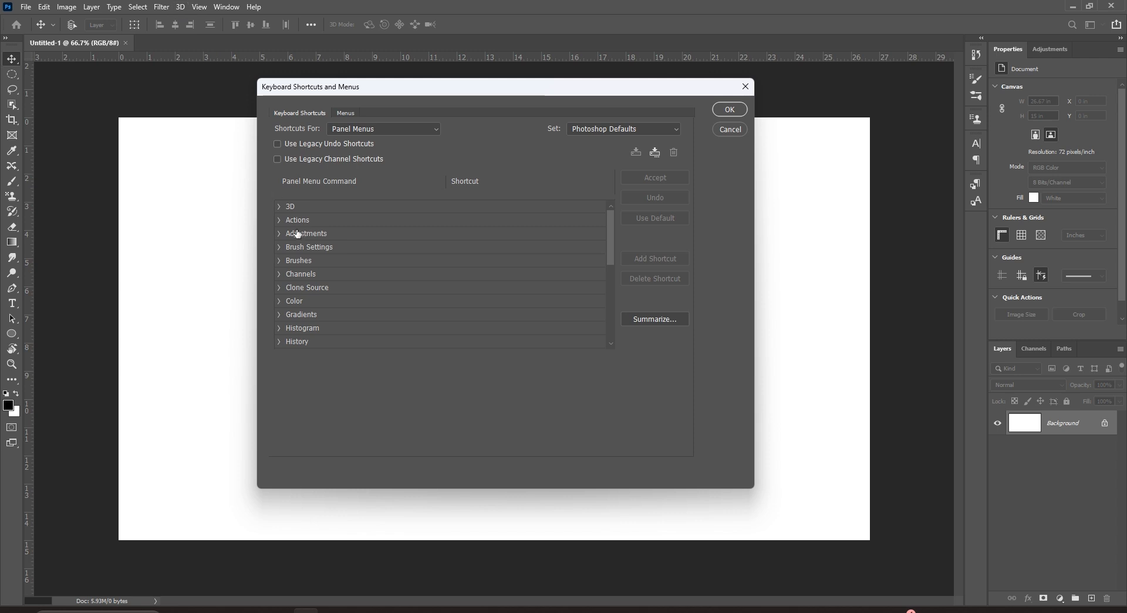
click(281, 237)
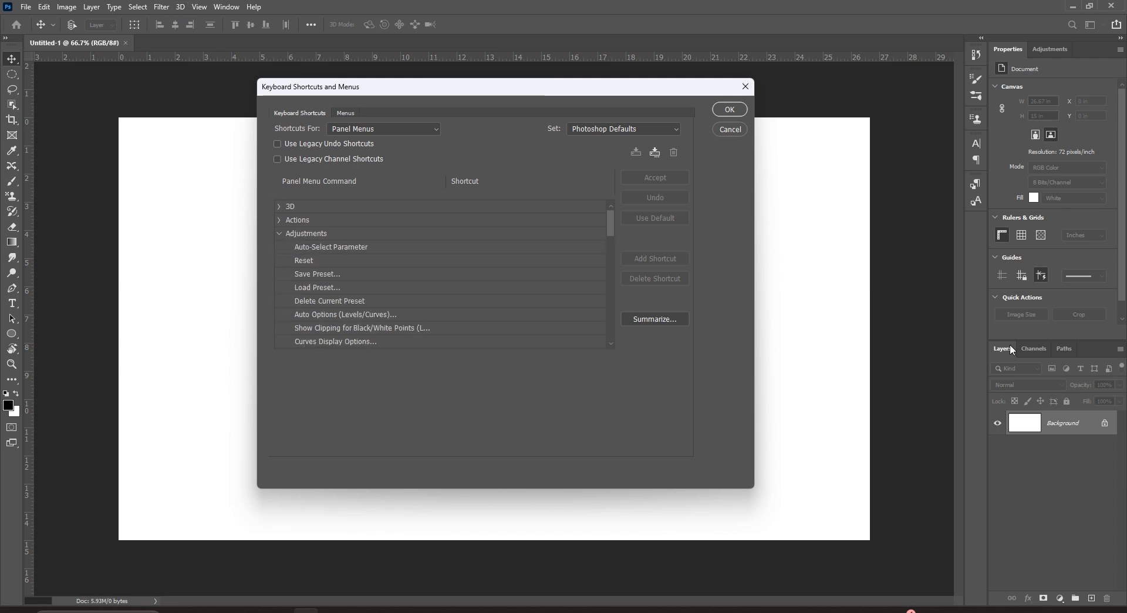
Show the shortcuts for Tools and select the Move Tool's shortcut.
click(415, 129)
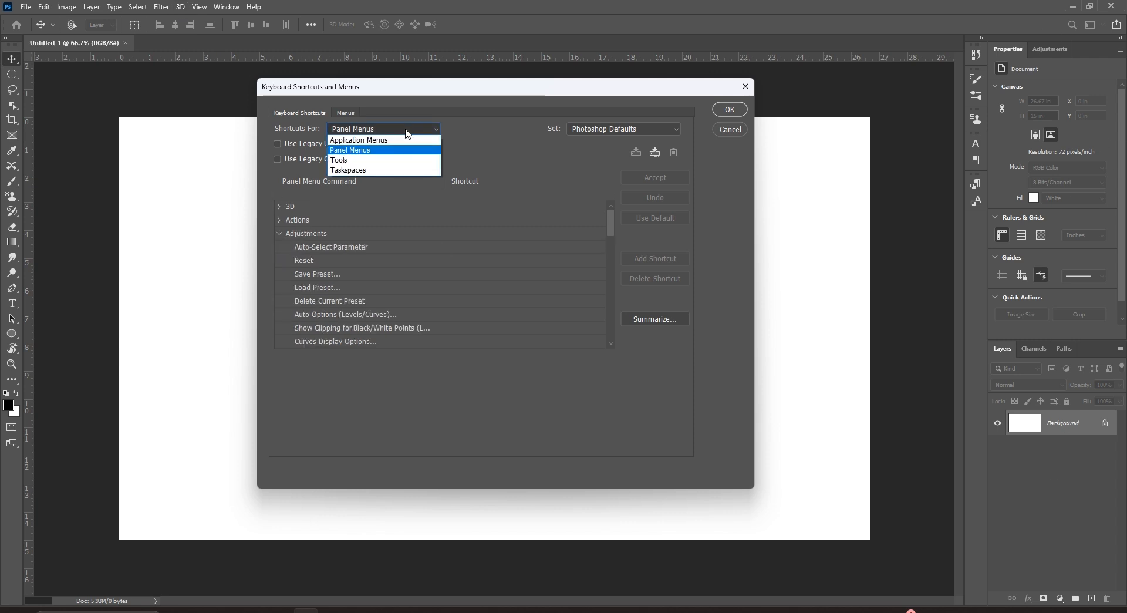
click(389, 162)
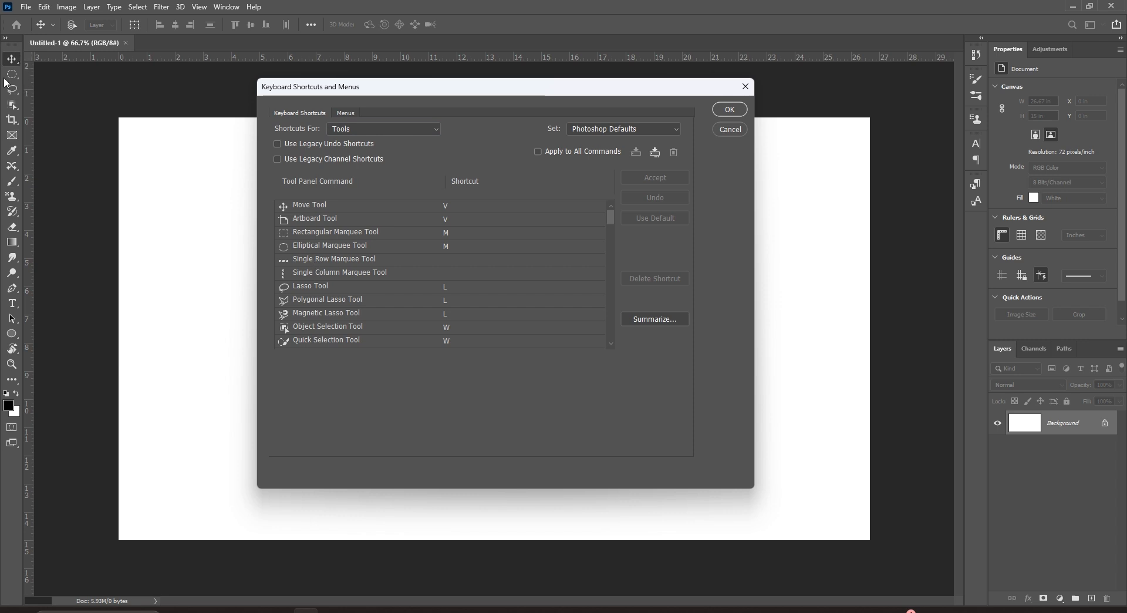
click(457, 207)
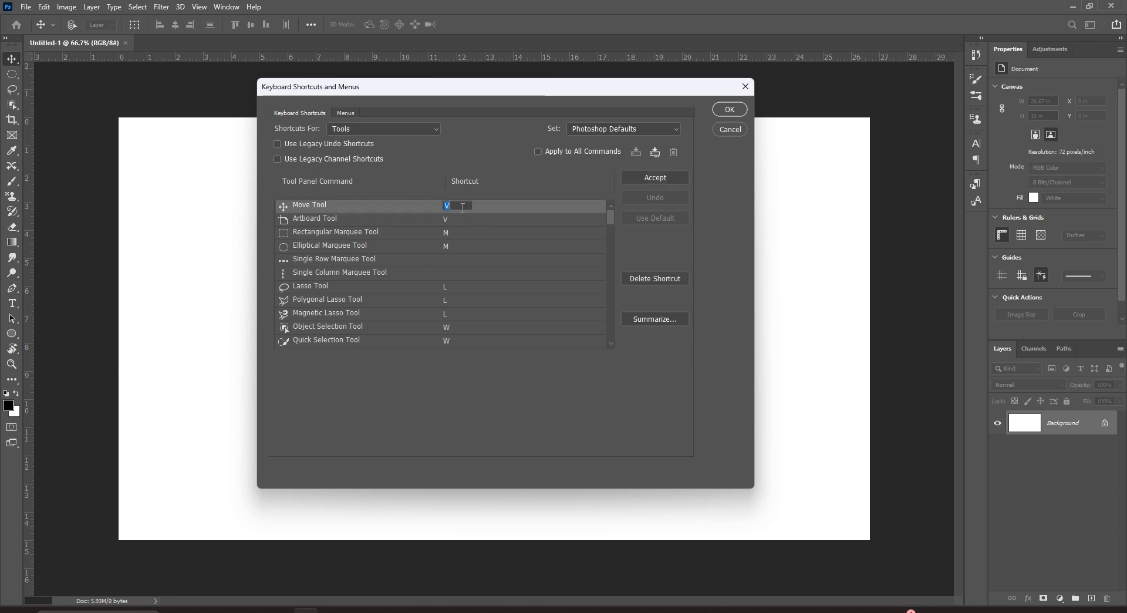
Show the shortcuts for Taskspaces, look through the Select and Mask commands and collapse that group again.
click(410, 128)
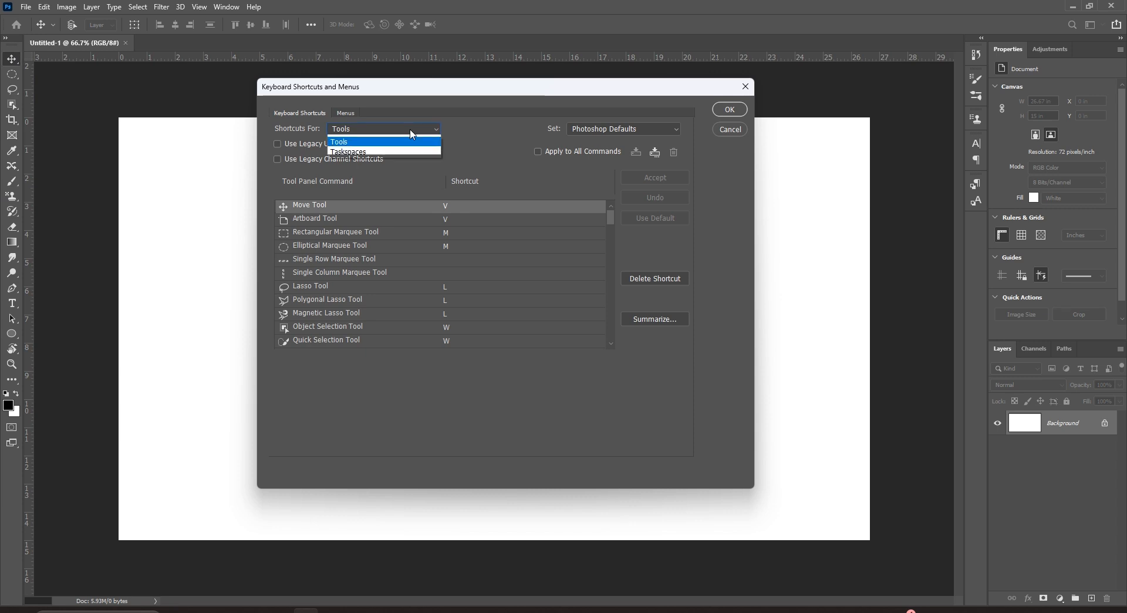
click(382, 170)
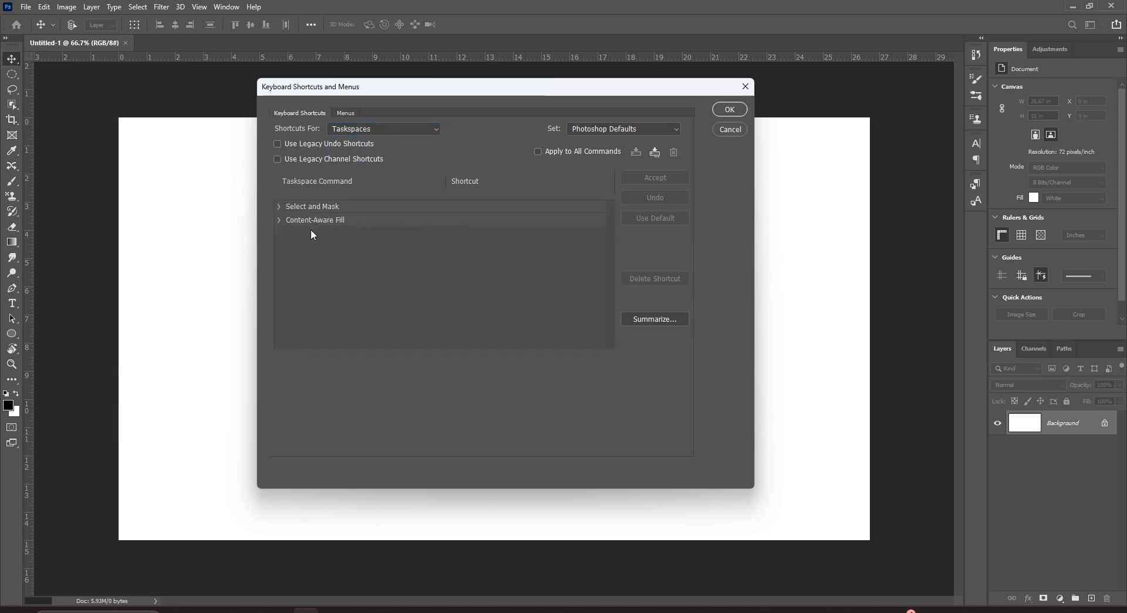
click(280, 207)
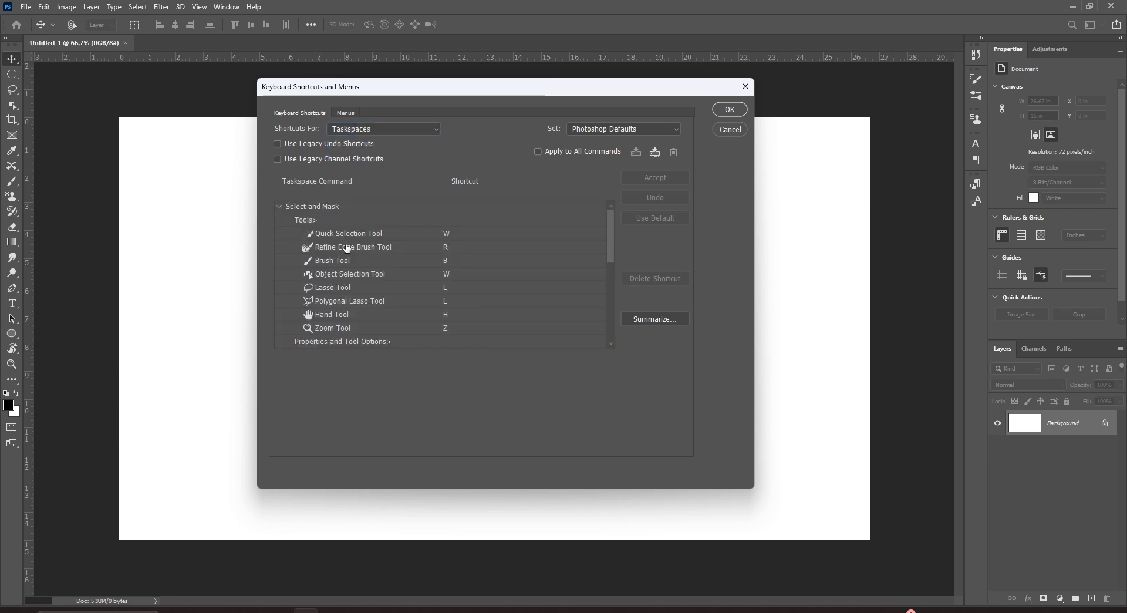
scroll(420, 255, down, 3)
scroll(418, 259, up, 2)
scroll(418, 258, up, 1)
click(281, 209)
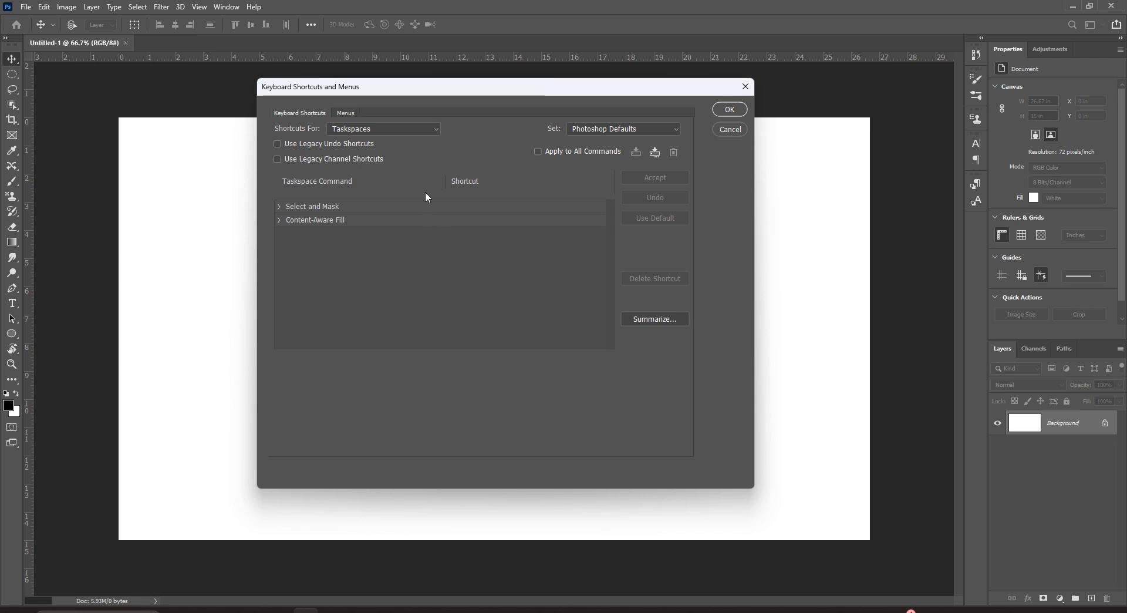
Switch the shortcut list back to Application Menus and close the settings without saving.
click(410, 130)
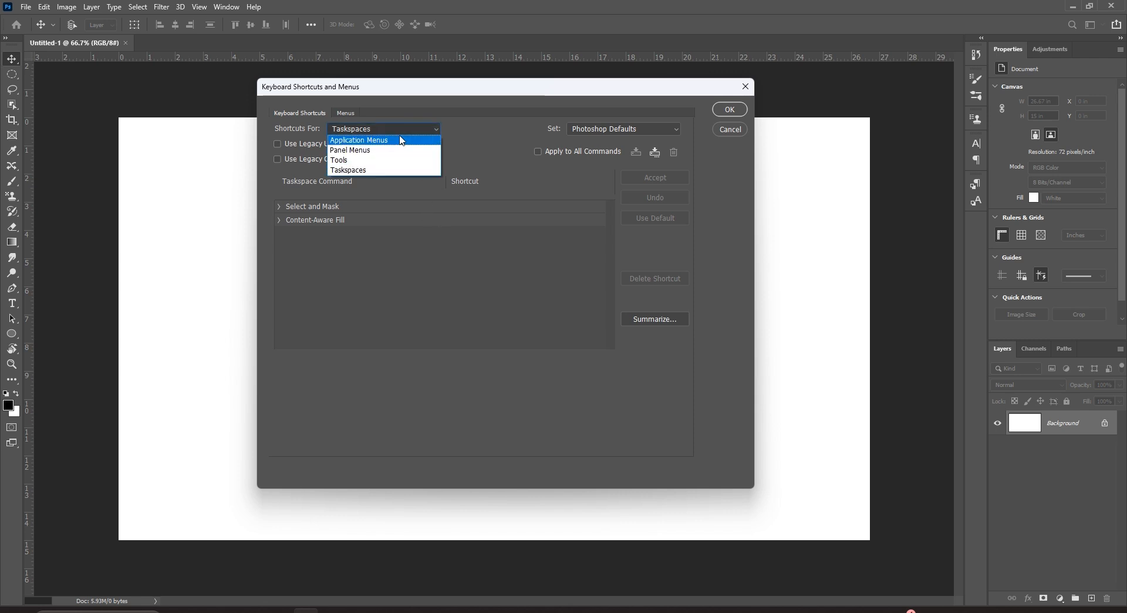
click(399, 141)
click(743, 130)
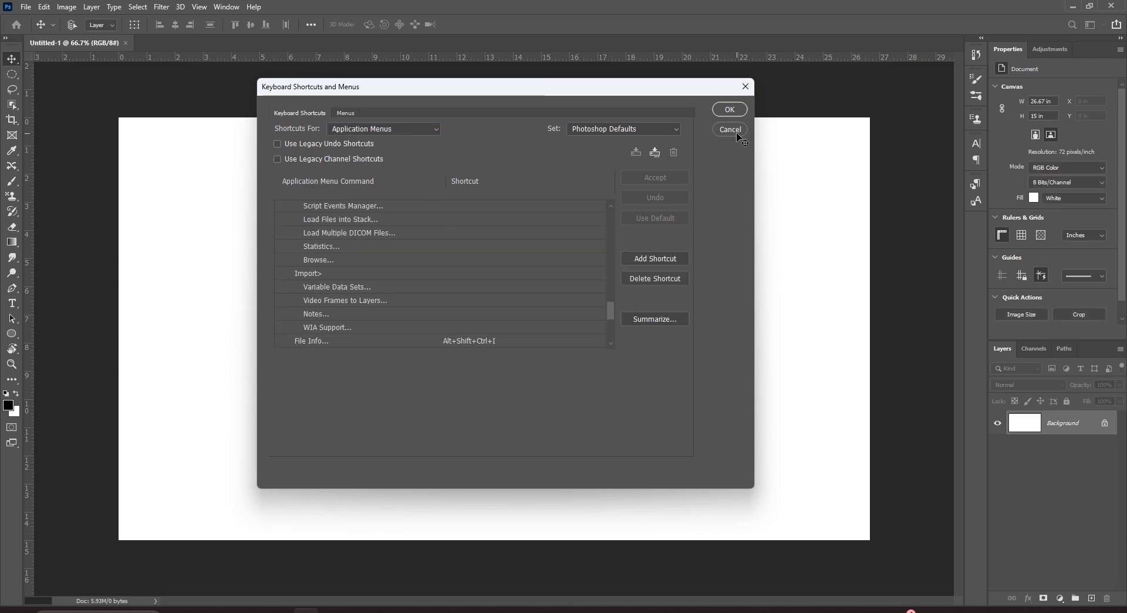
click(45, 9)
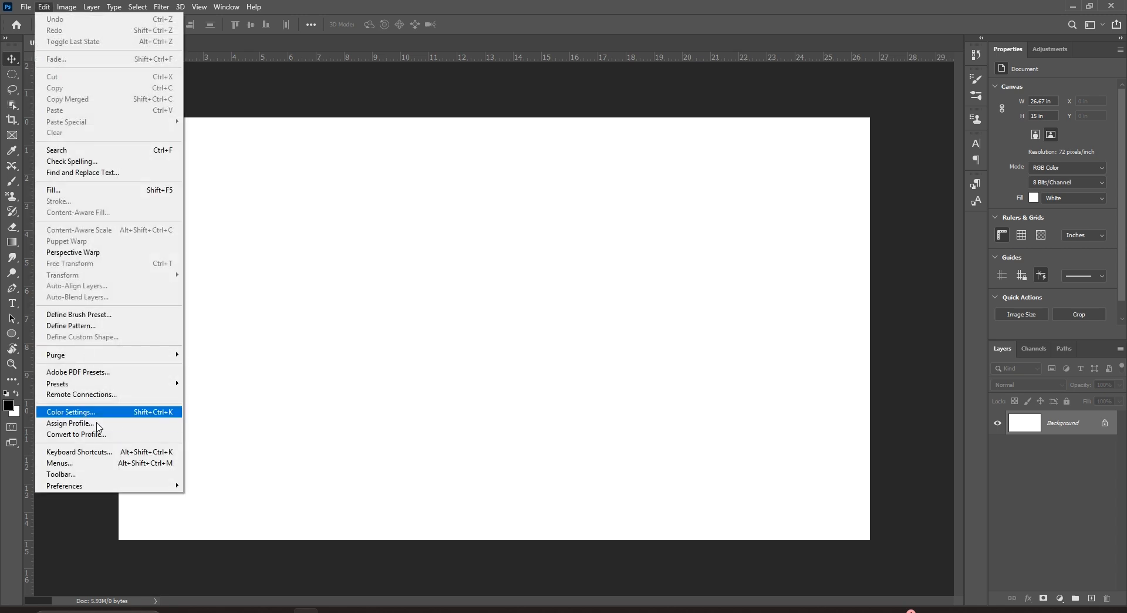
mouse_move(106, 489)
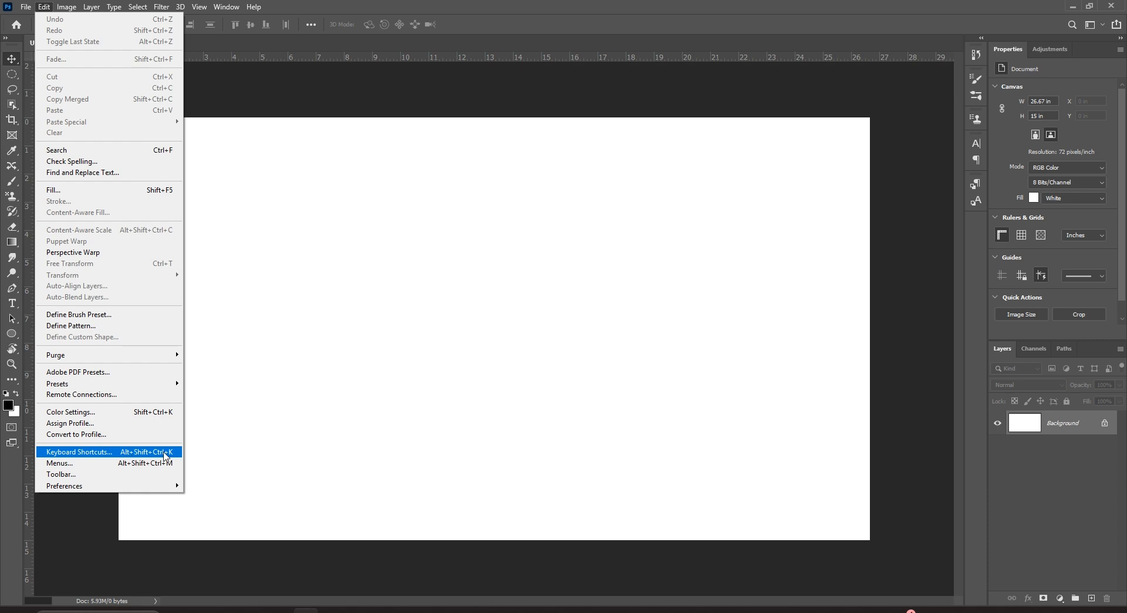
click(352, 370)
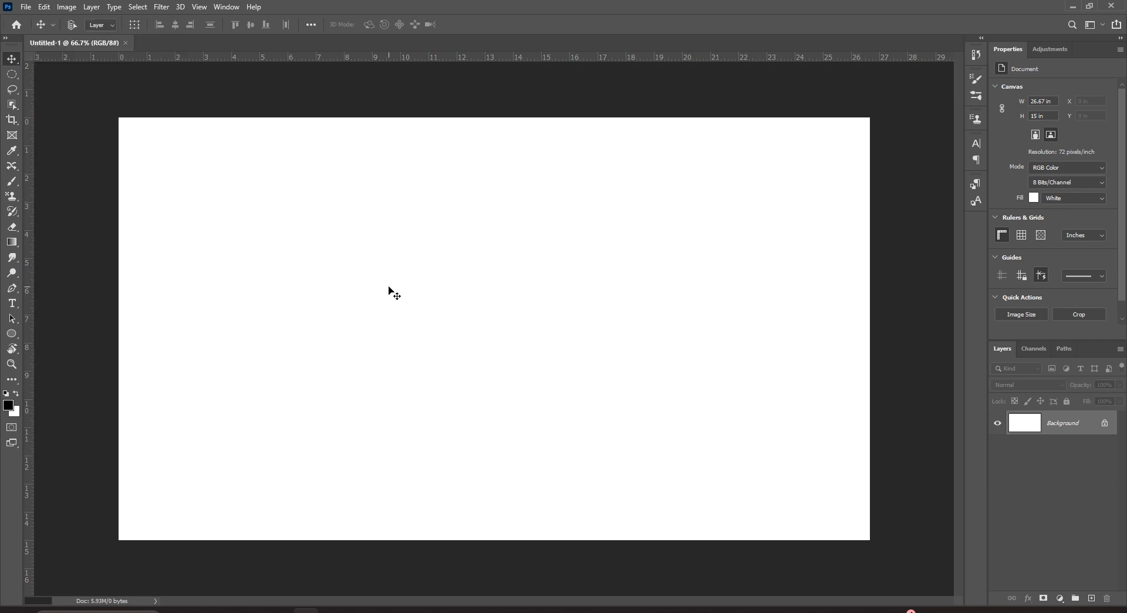